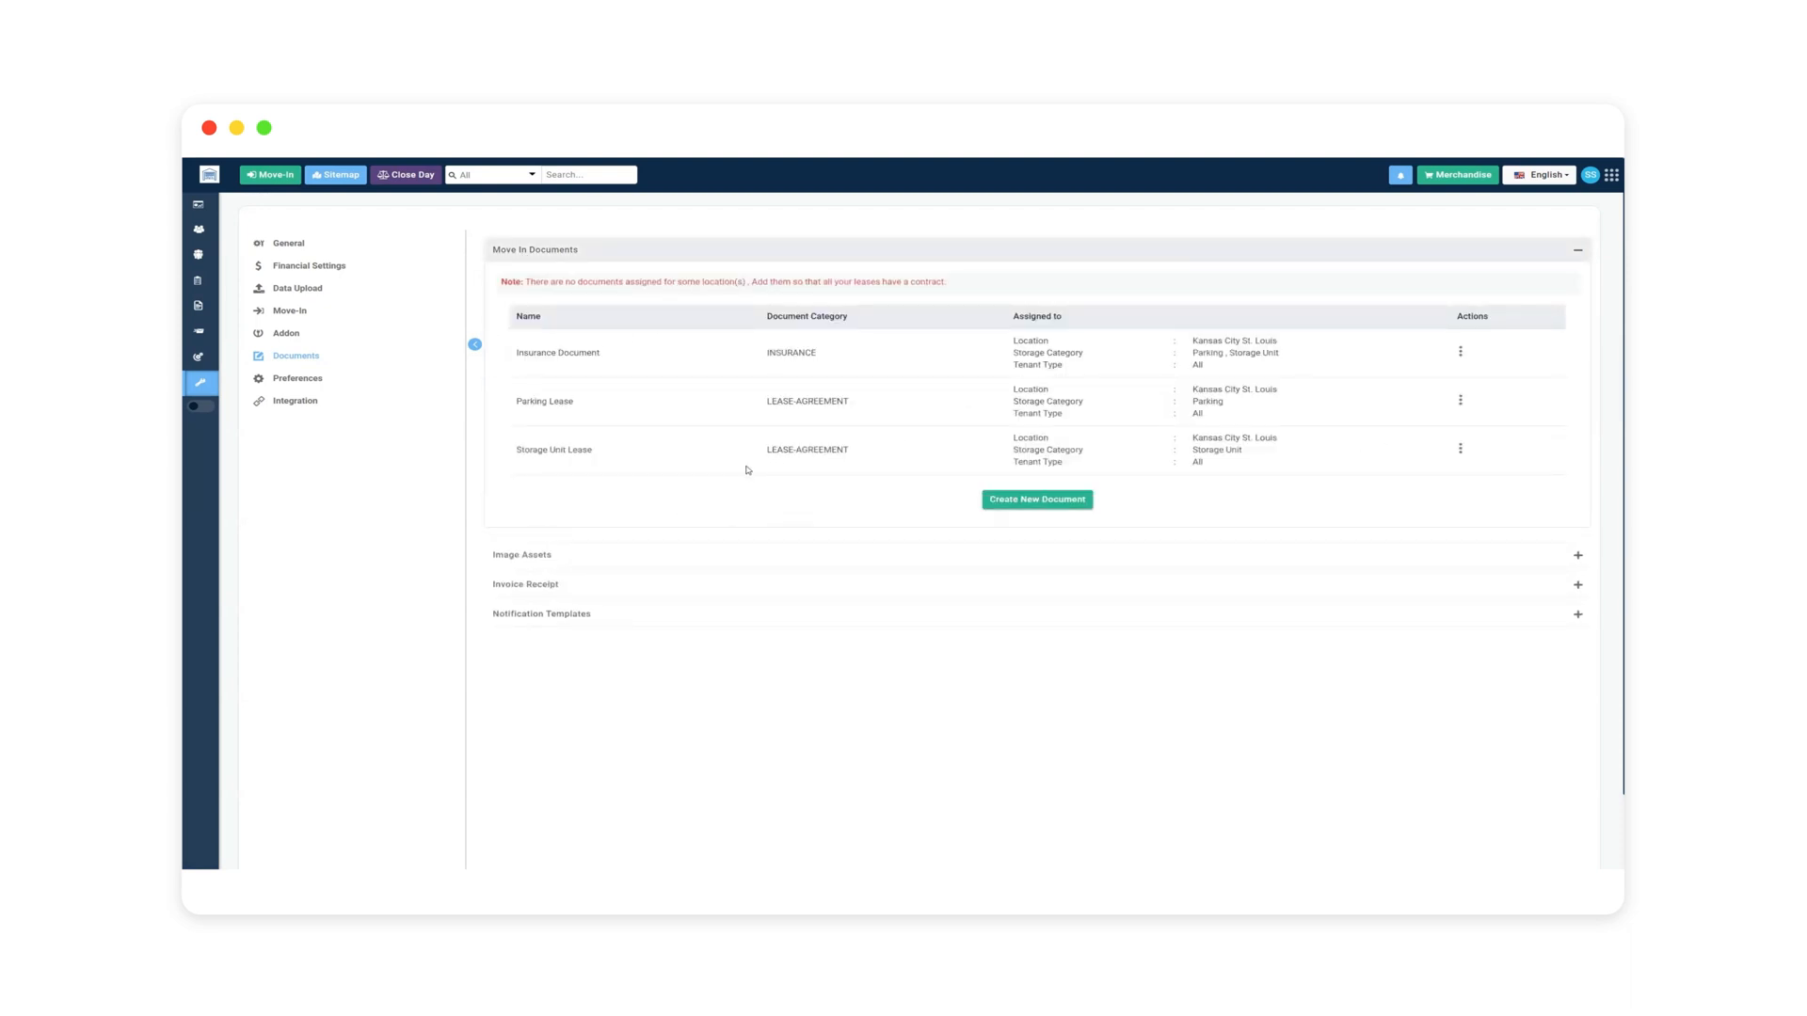
- Open the Storage Unit Lease move-in document for editing
{"action": "left_click_drag", "start_coordinate": [516, 450], "coordinate": [594, 451]}
{"action": "left_click", "coordinate": [595, 451]}
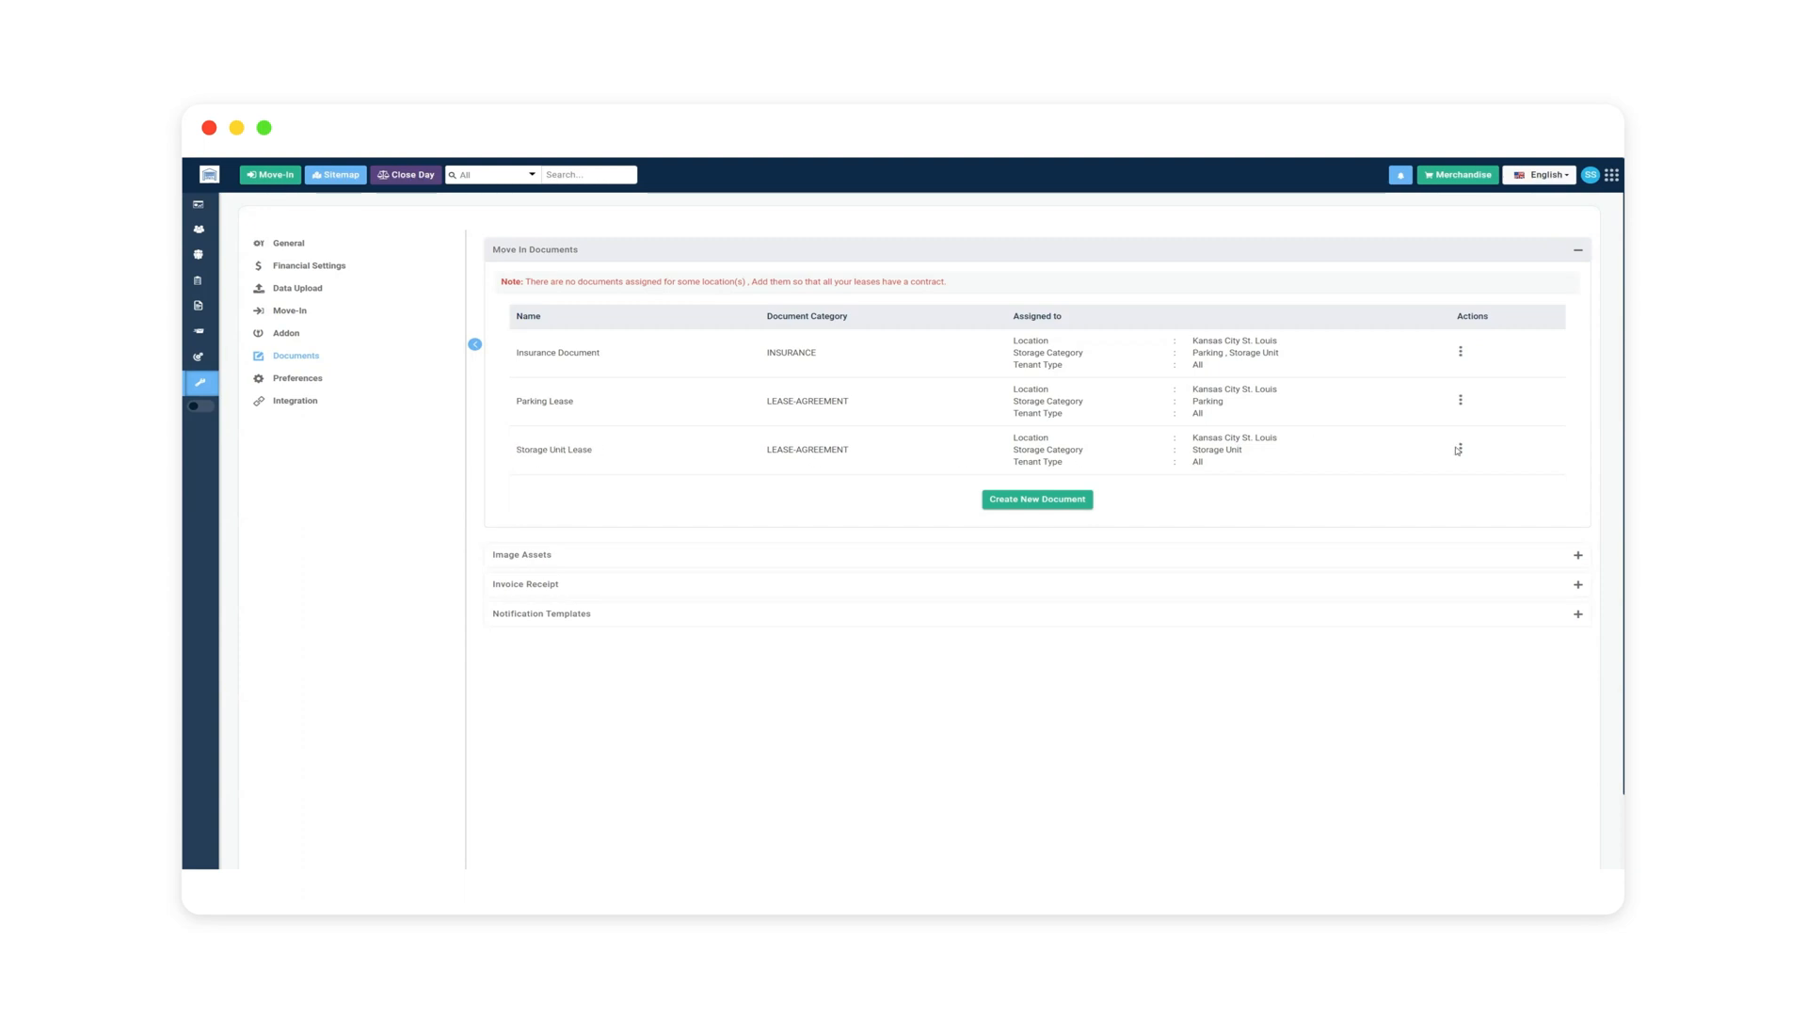
{"action": "left_click", "coordinate": [1457, 450]}
{"action": "left_click", "coordinate": [1462, 398]}
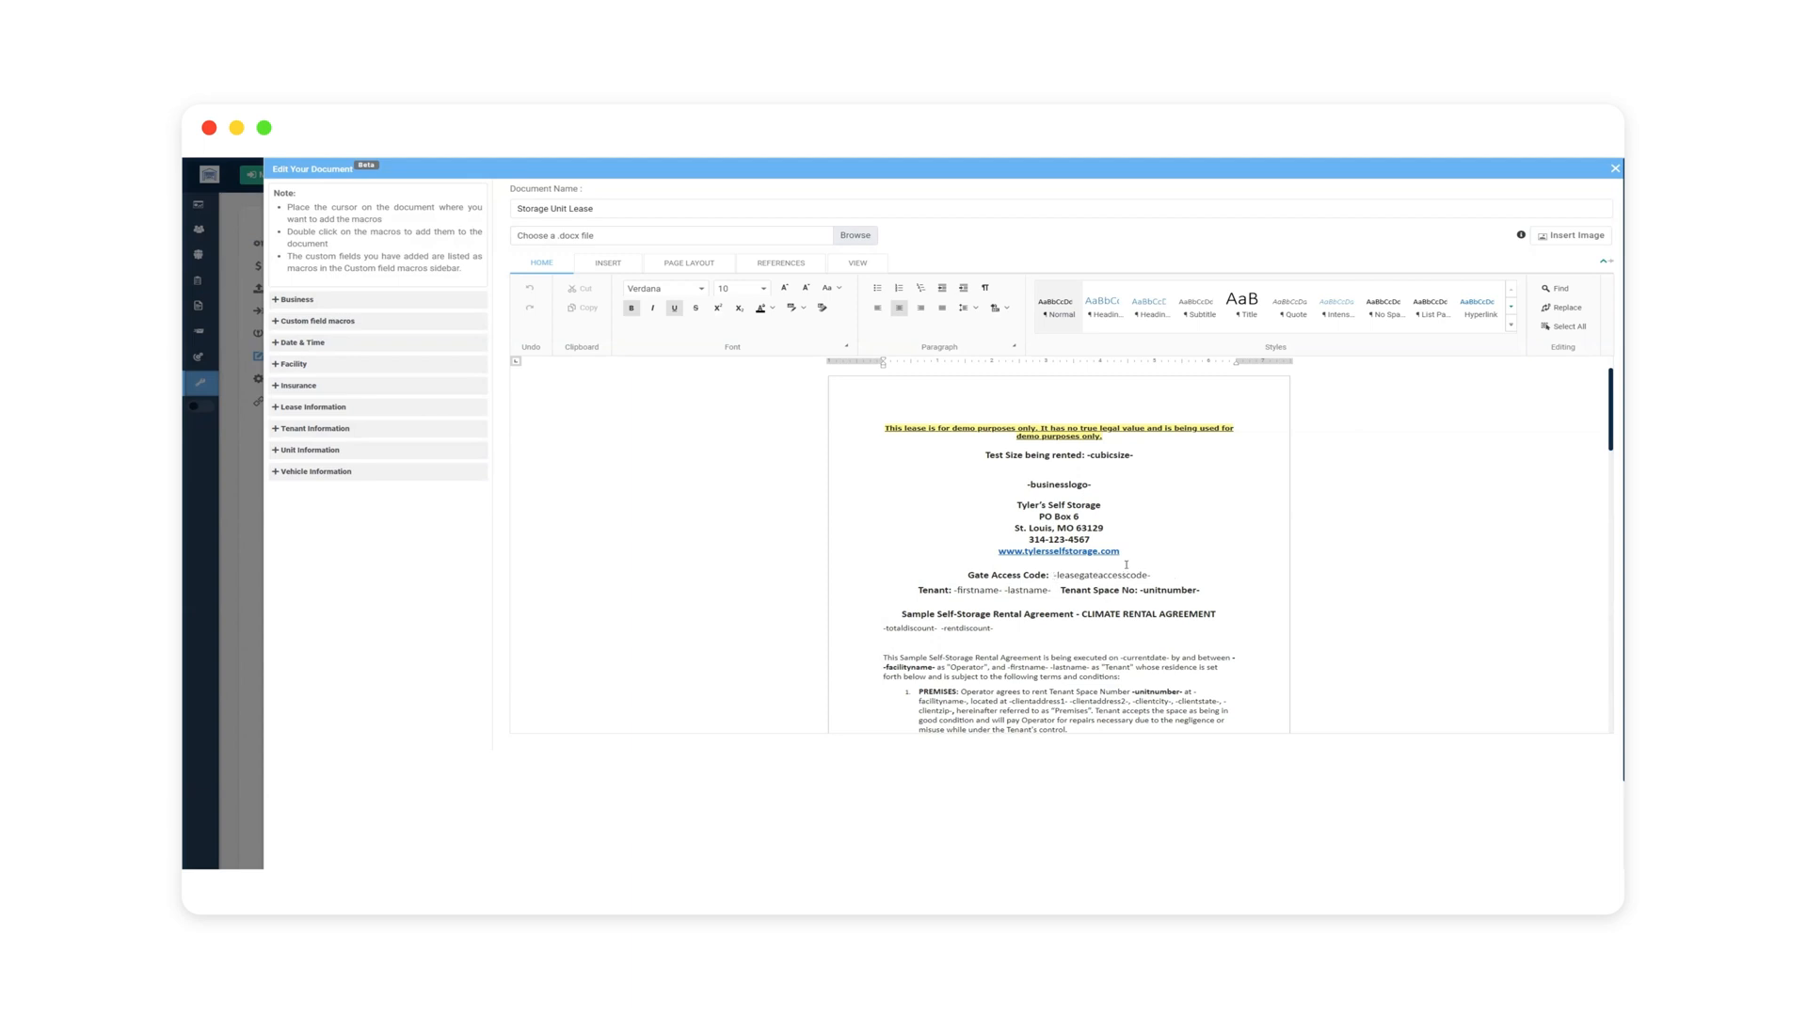
- Insert the tenant Phone 2 macro in the lease's tenant contact information and undo the insertion
{"action": "scroll", "coordinate": [1029, 665], "scroll_direction": "down", "scroll_amount": 2}
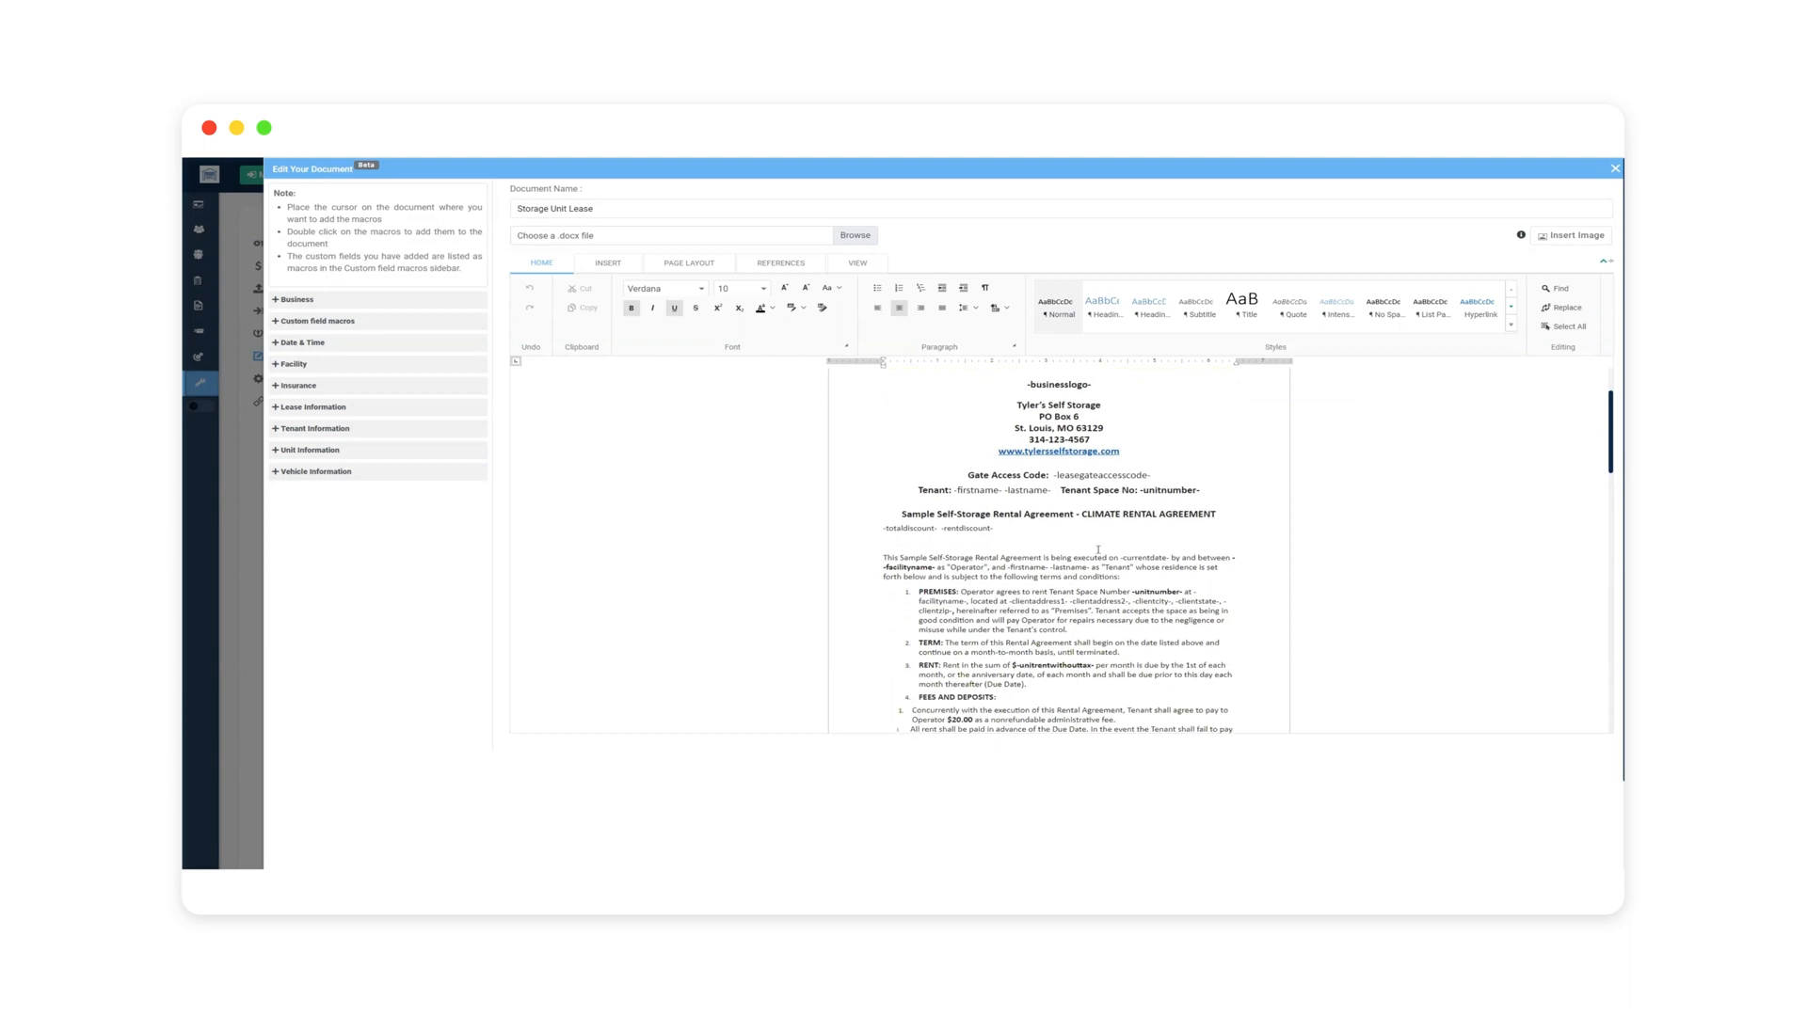
{"action": "scroll", "coordinate": [1033, 664], "scroll_direction": "down", "scroll_amount": 10}
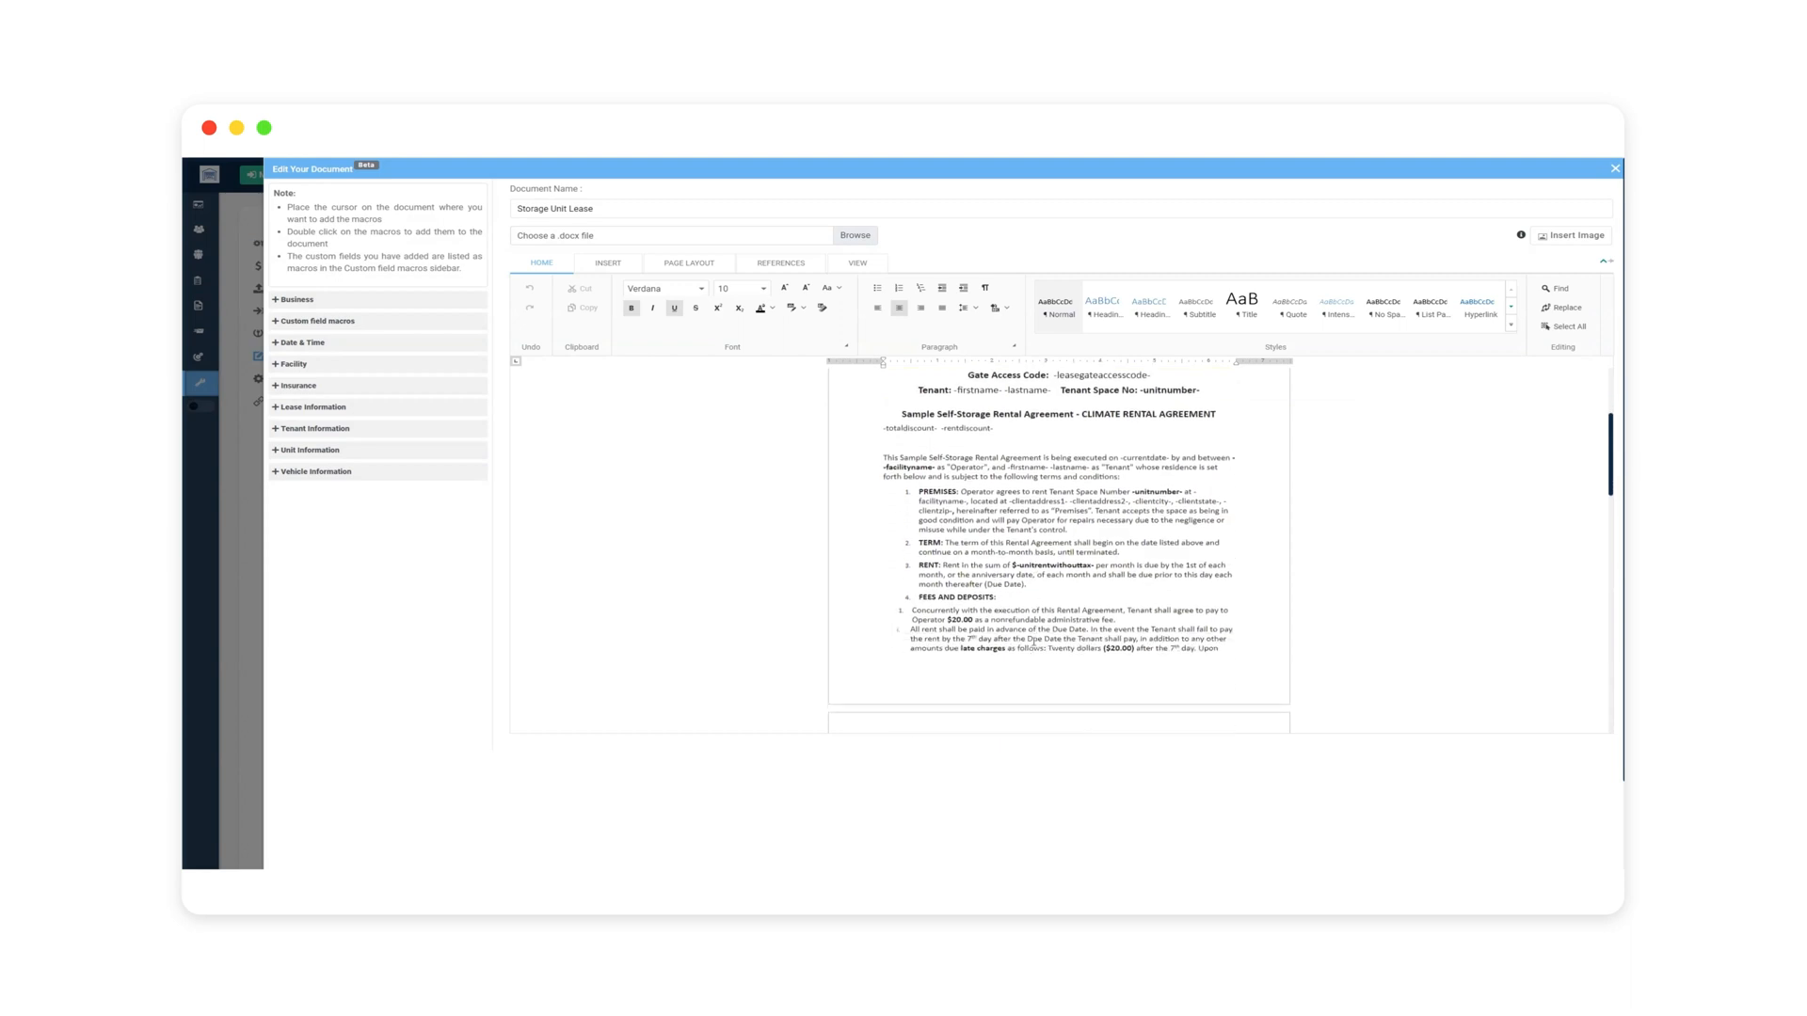
{"action": "scroll", "coordinate": [1039, 623], "scroll_direction": "down", "scroll_amount": 3}
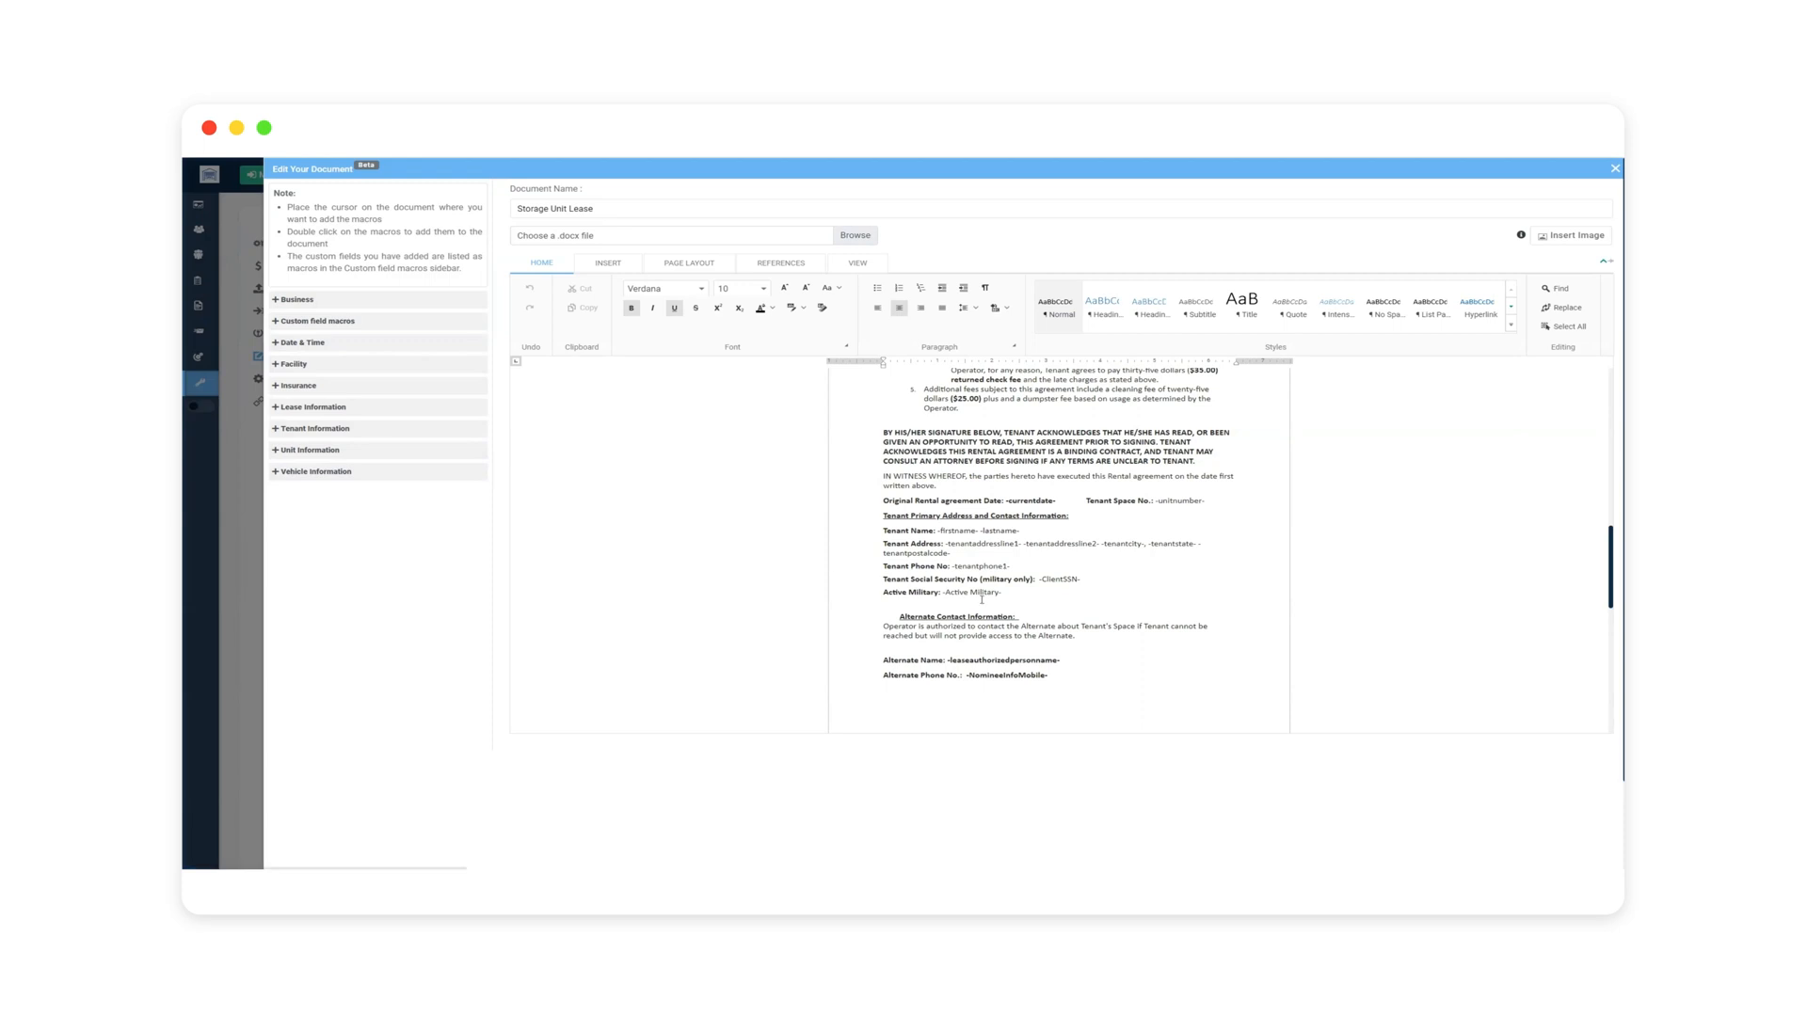
{"action": "left_click", "coordinate": [1019, 593]}
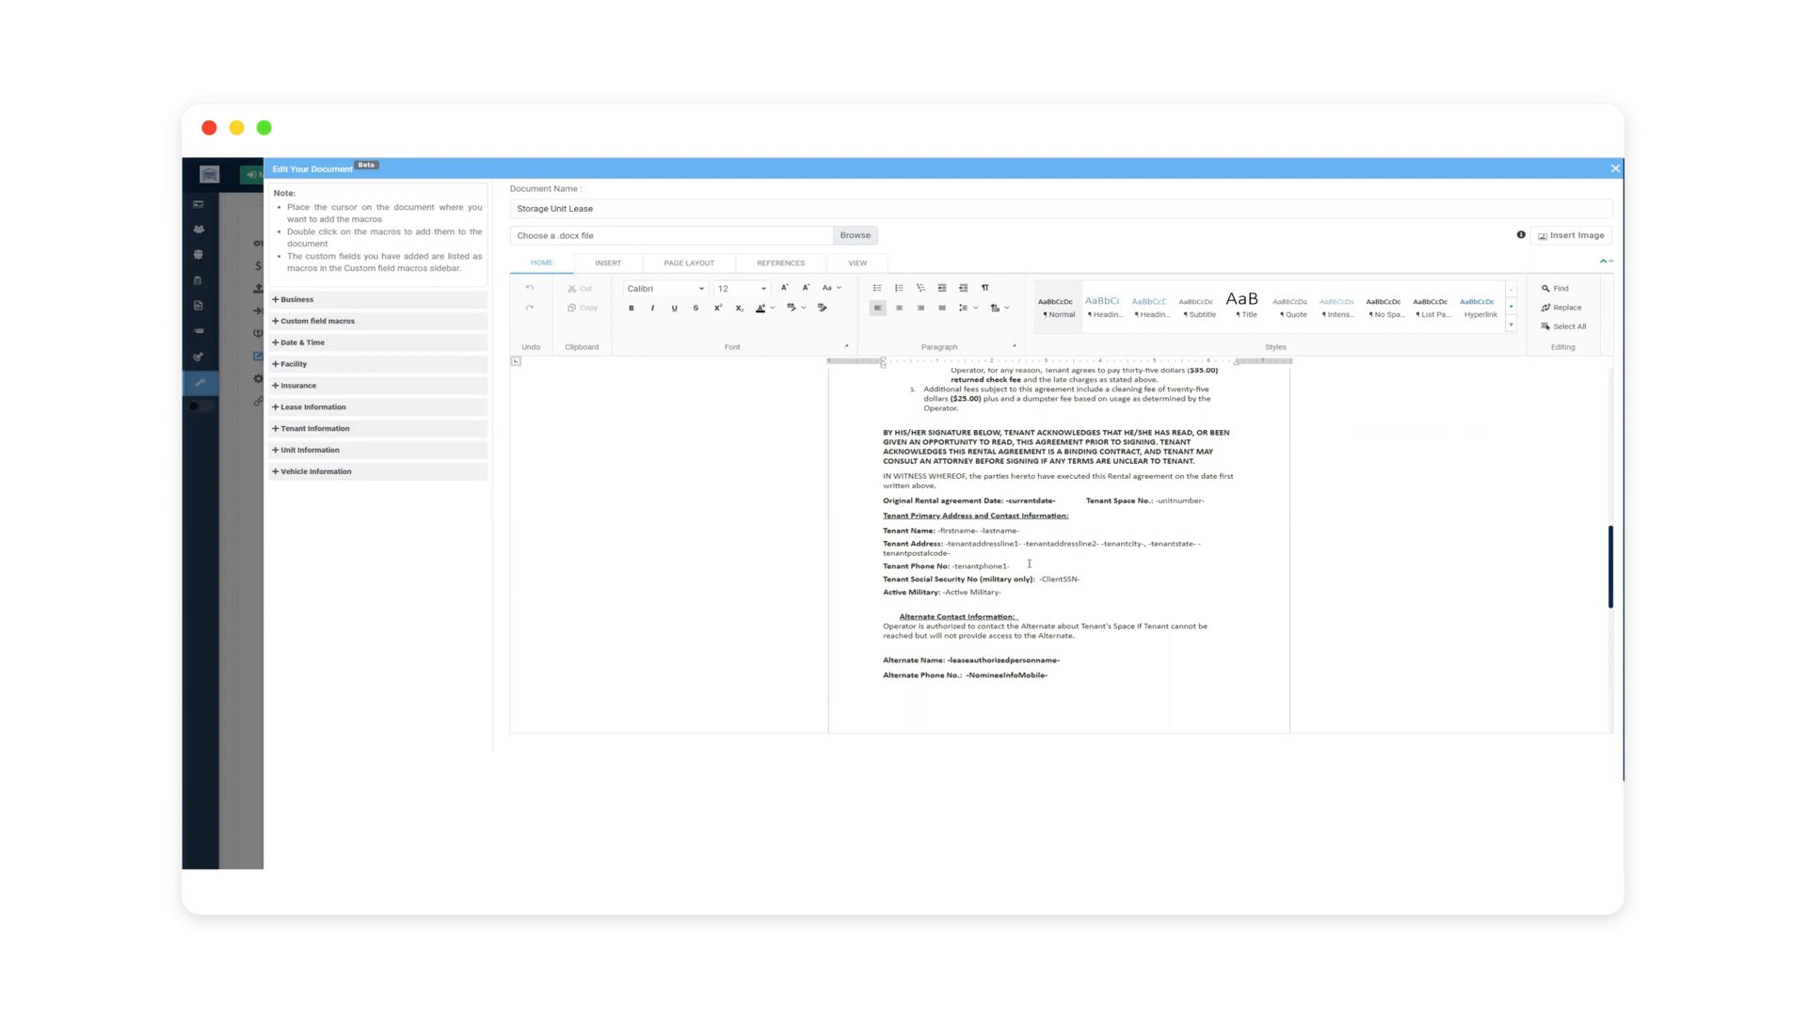
{"action": "left_click", "coordinate": [281, 431]}
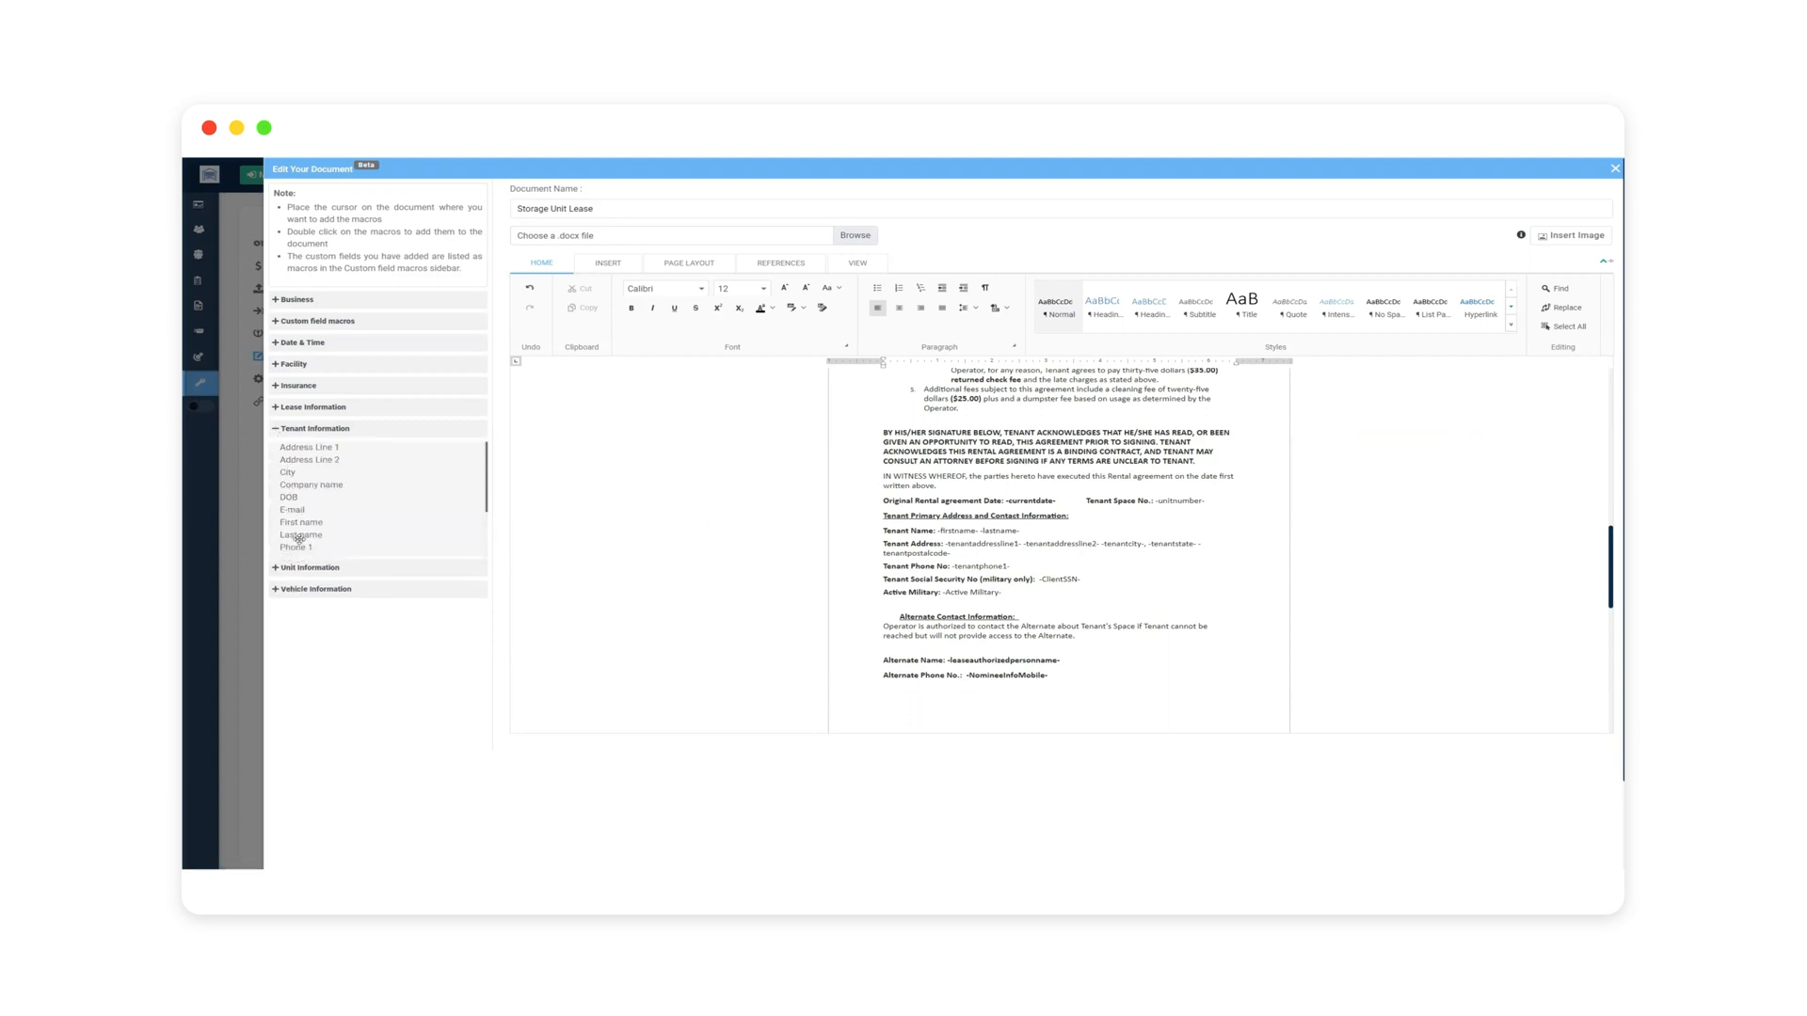
{"action": "scroll", "coordinate": [294, 503], "scroll_direction": "down", "scroll_amount": 2}
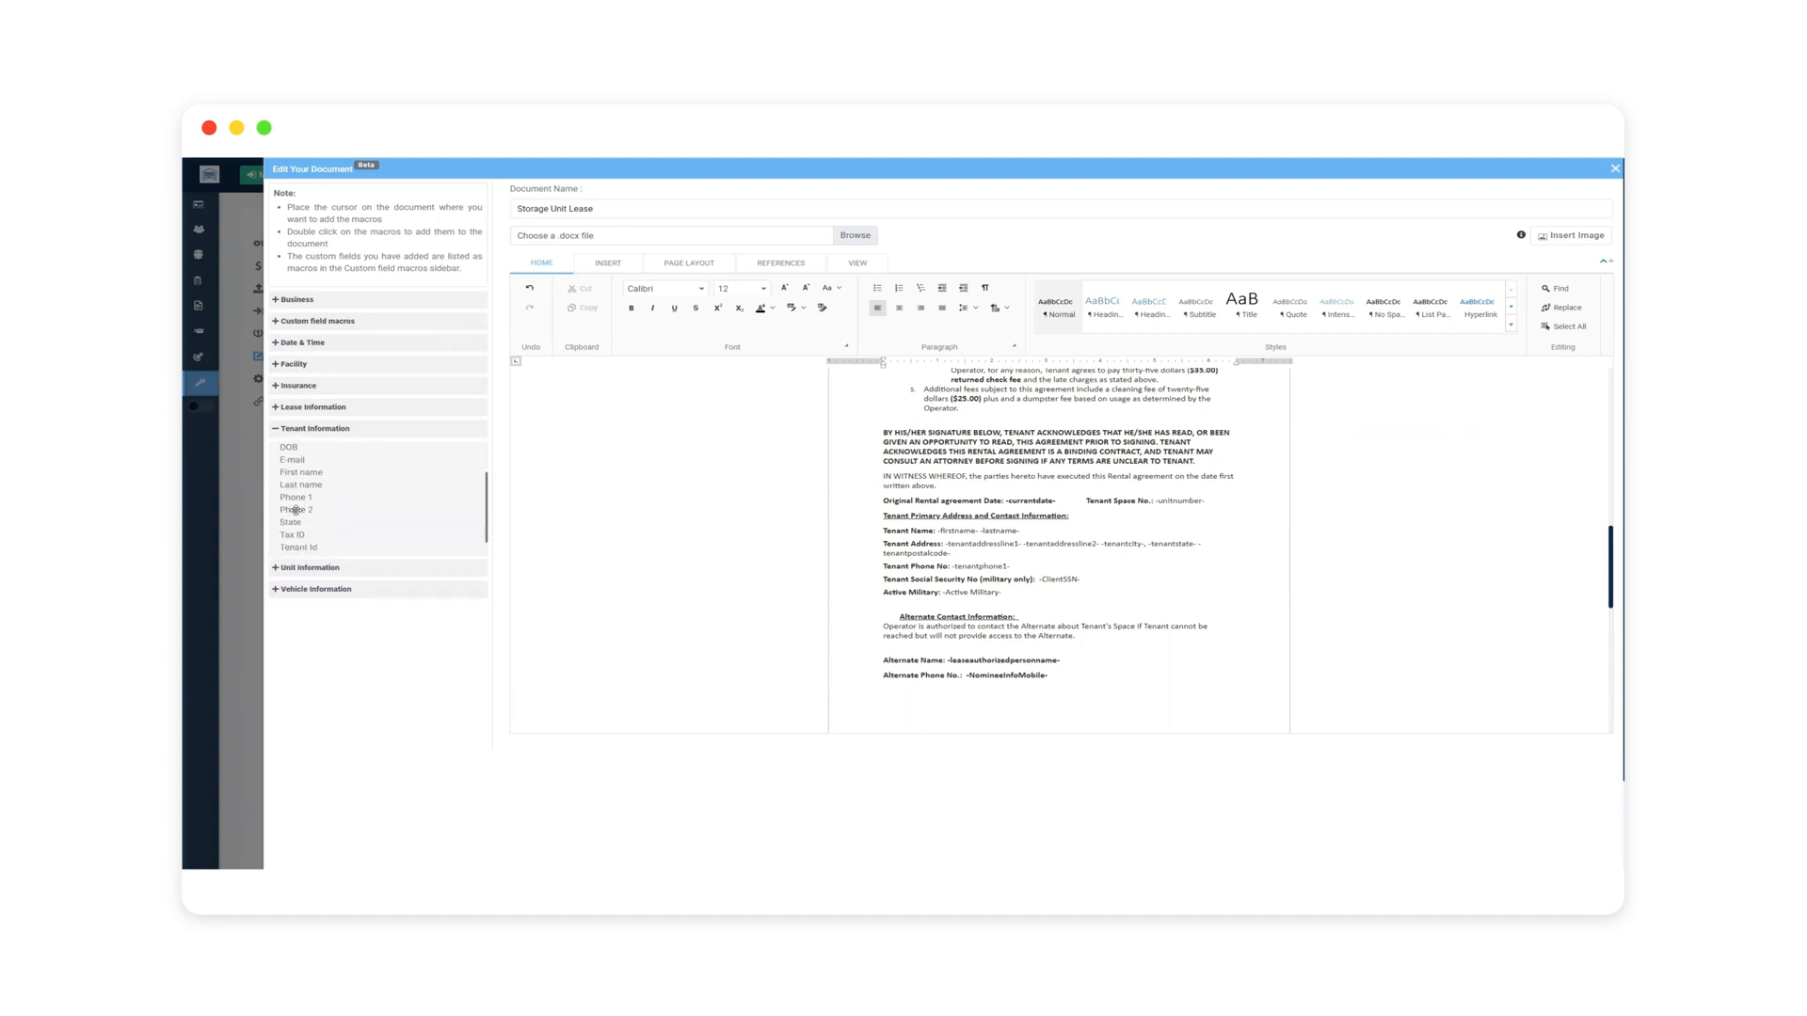
{"action": "double_click", "coordinate": [296, 510]}
{"action": "key", "text": "ctrl+z"}
- Check the lease's assignment settings and save options below the document, and close the editor without saving
{"action": "scroll", "coordinate": [1321, 736], "scroll_direction": "down", "scroll_amount": 2}
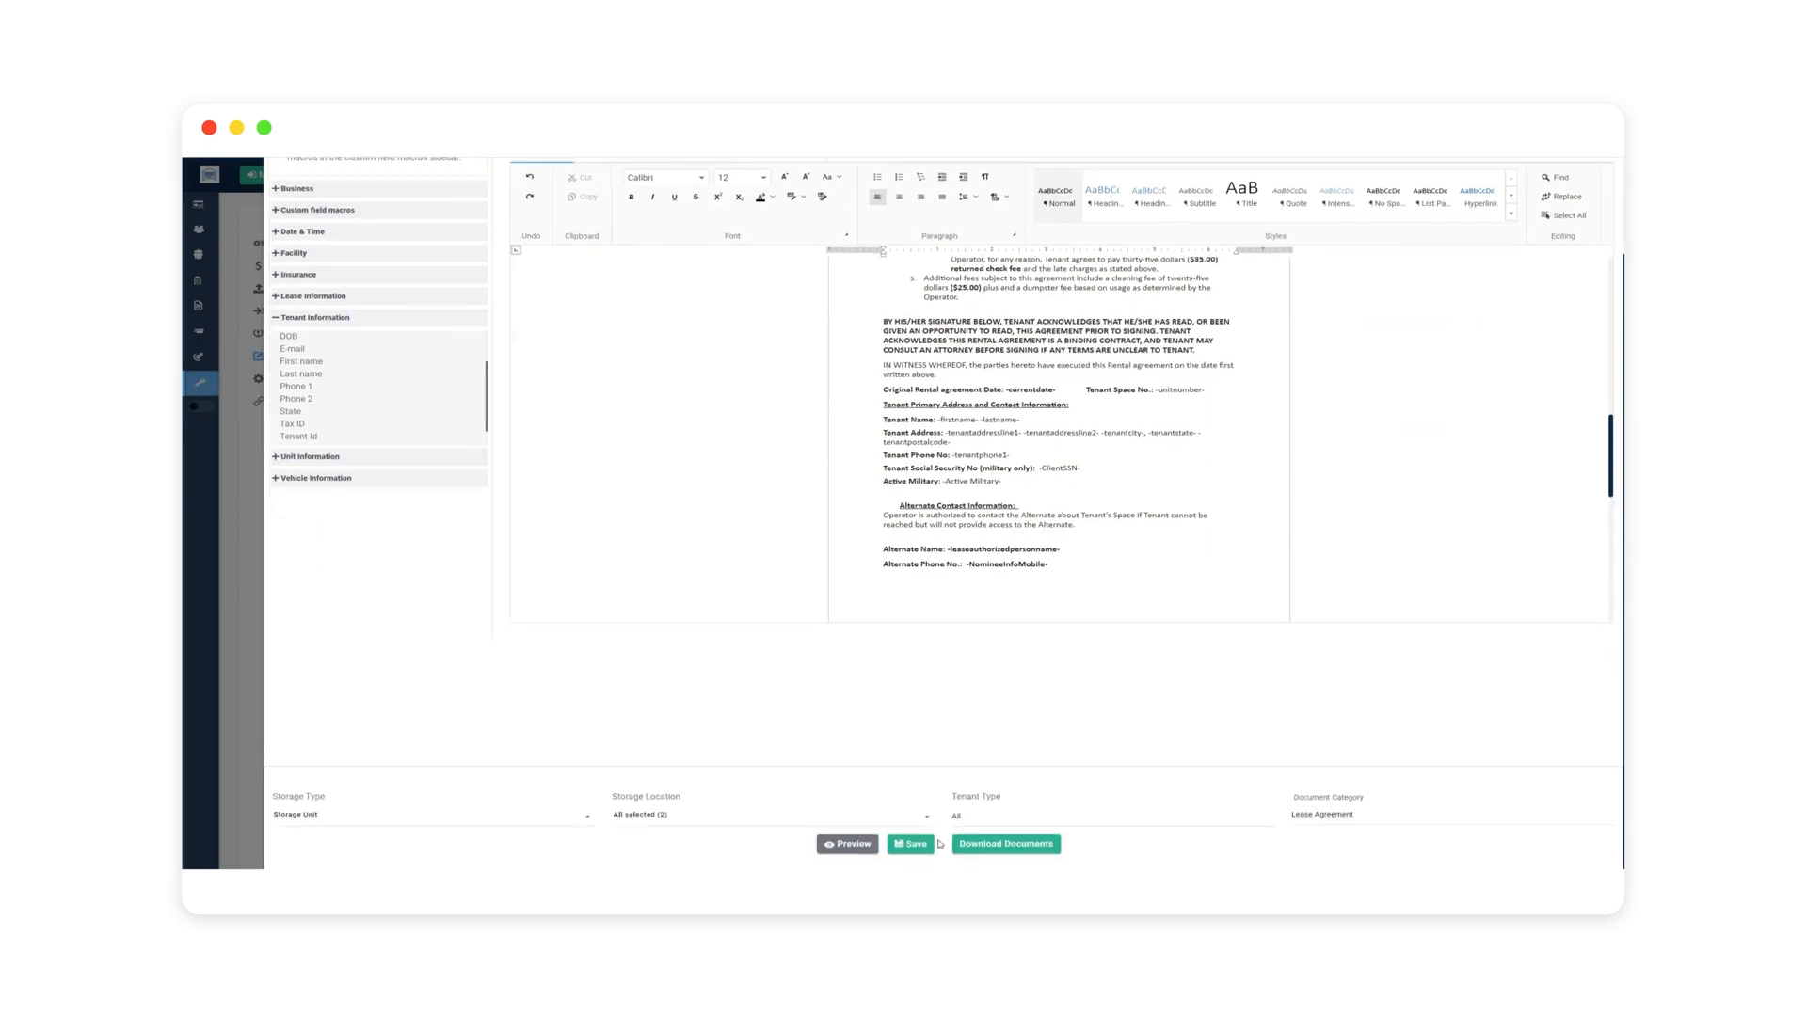
{"action": "scroll", "coordinate": [1498, 526], "scroll_direction": "up", "scroll_amount": 1}
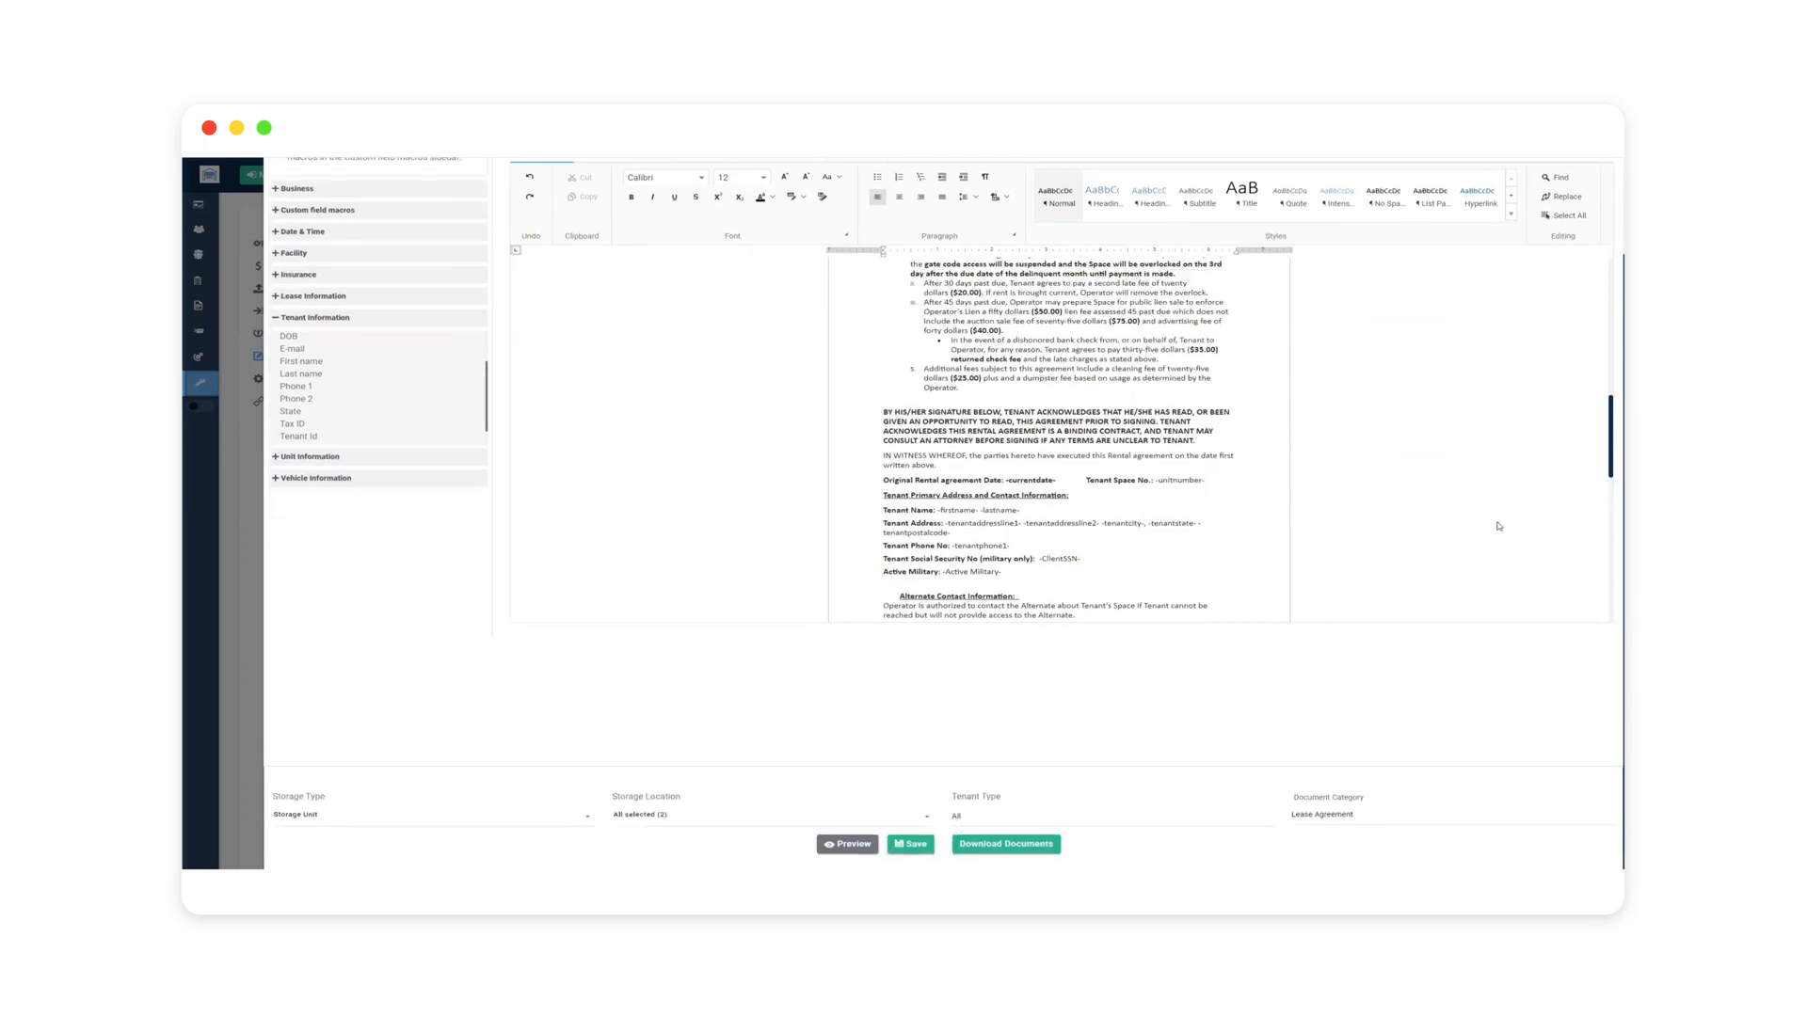
{"action": "scroll", "coordinate": [1498, 526], "scroll_direction": "up", "scroll_amount": 10}
{"action": "left_click", "coordinate": [1613, 164]}
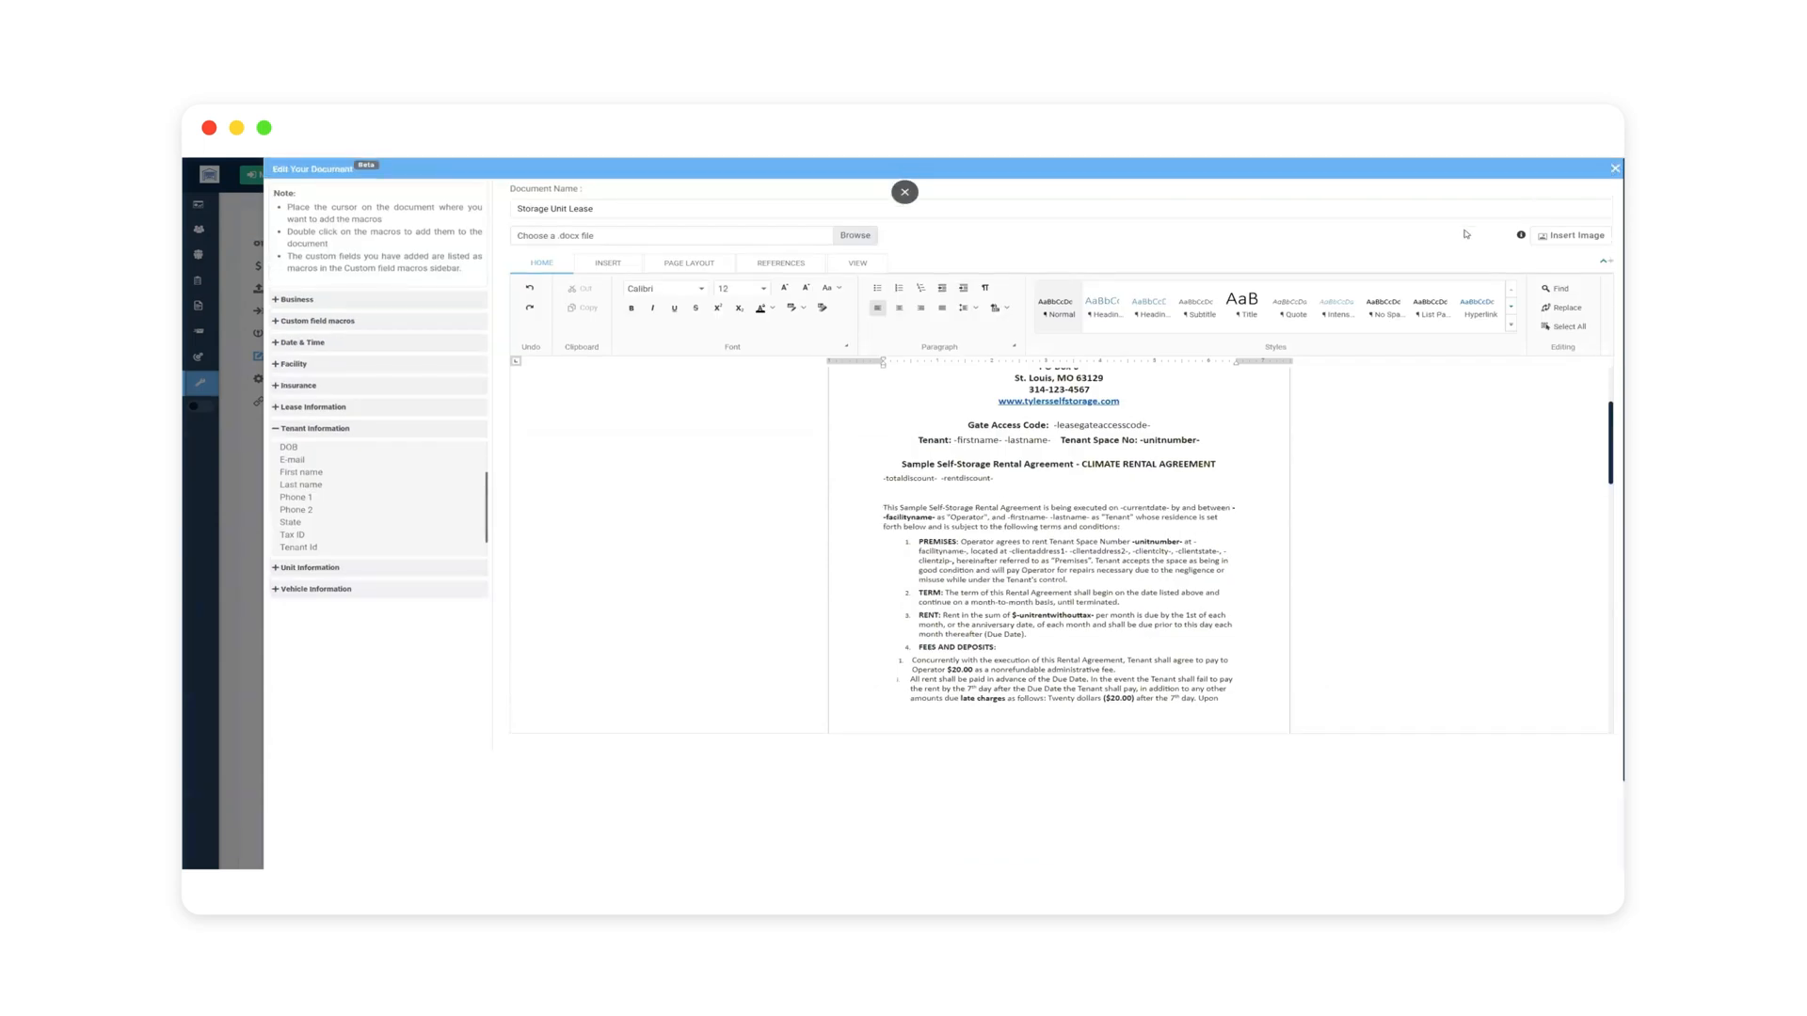
- Collapse the move-in documents and open the Sales Invoice template from the Invoice Receipt section for editing
{"action": "left_click", "coordinate": [550, 251]}
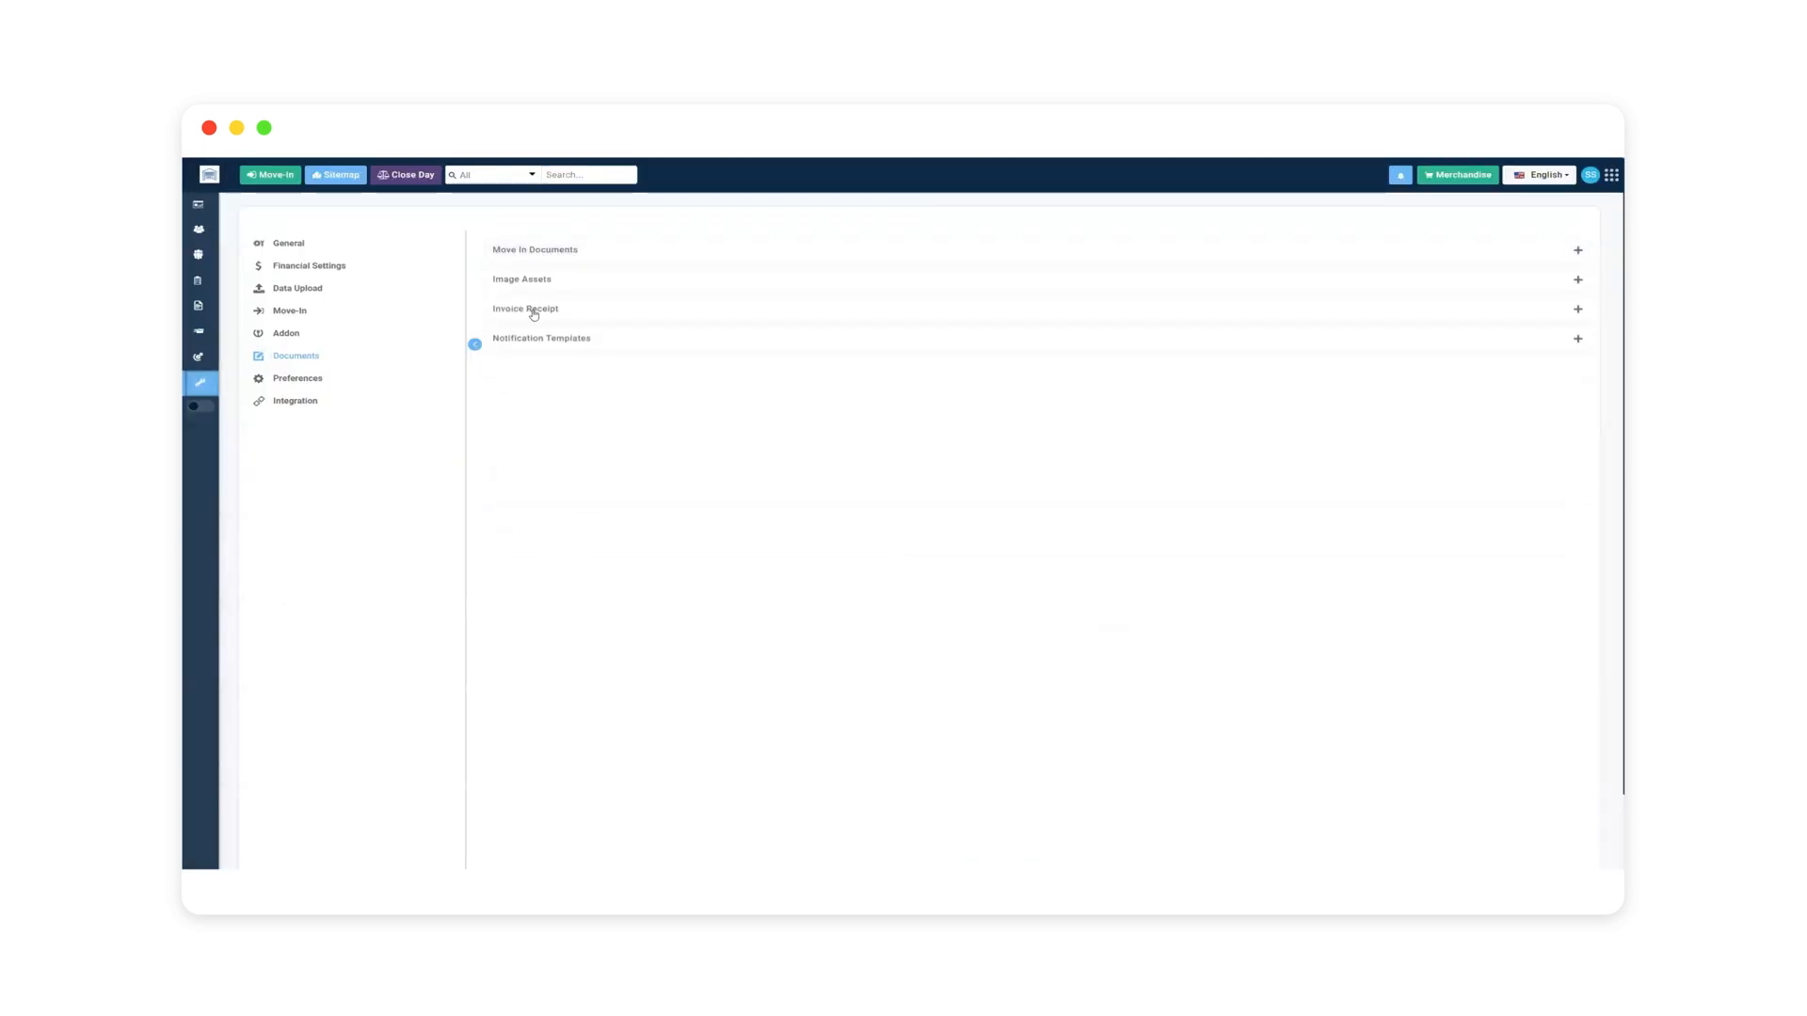
{"action": "left_click", "coordinate": [532, 311]}
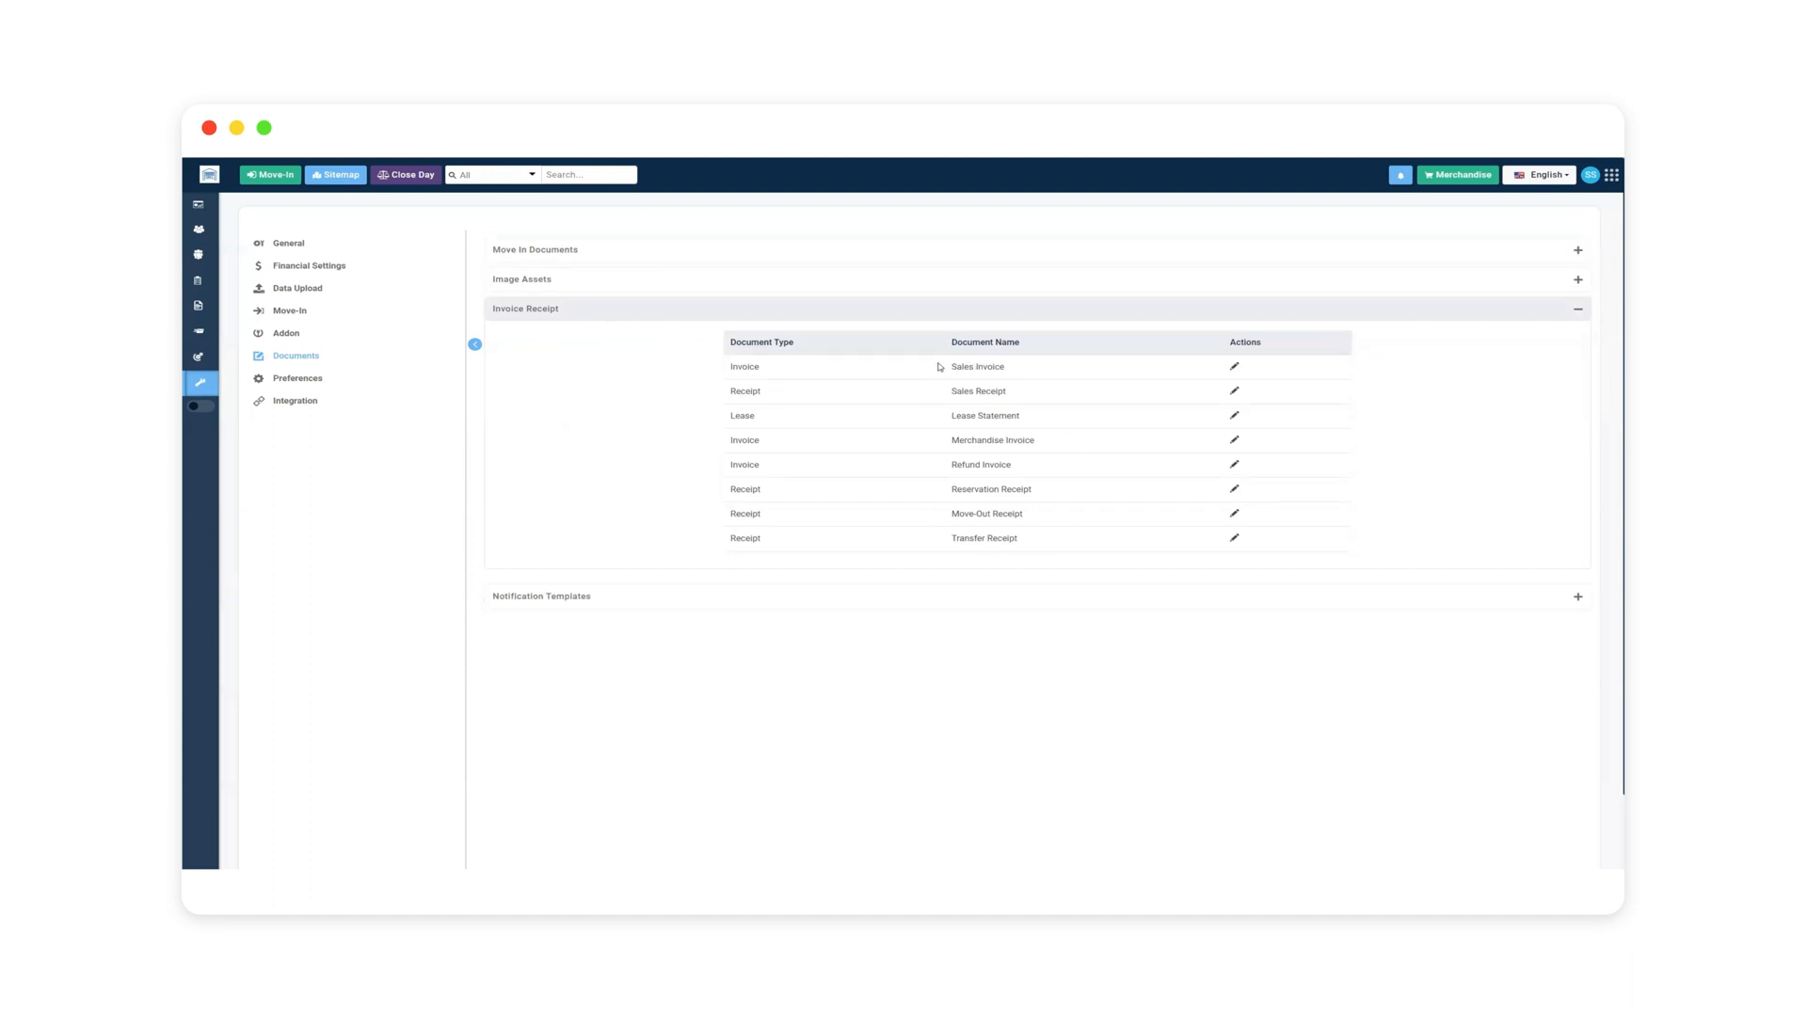
{"action": "left_click", "coordinate": [1234, 366]}
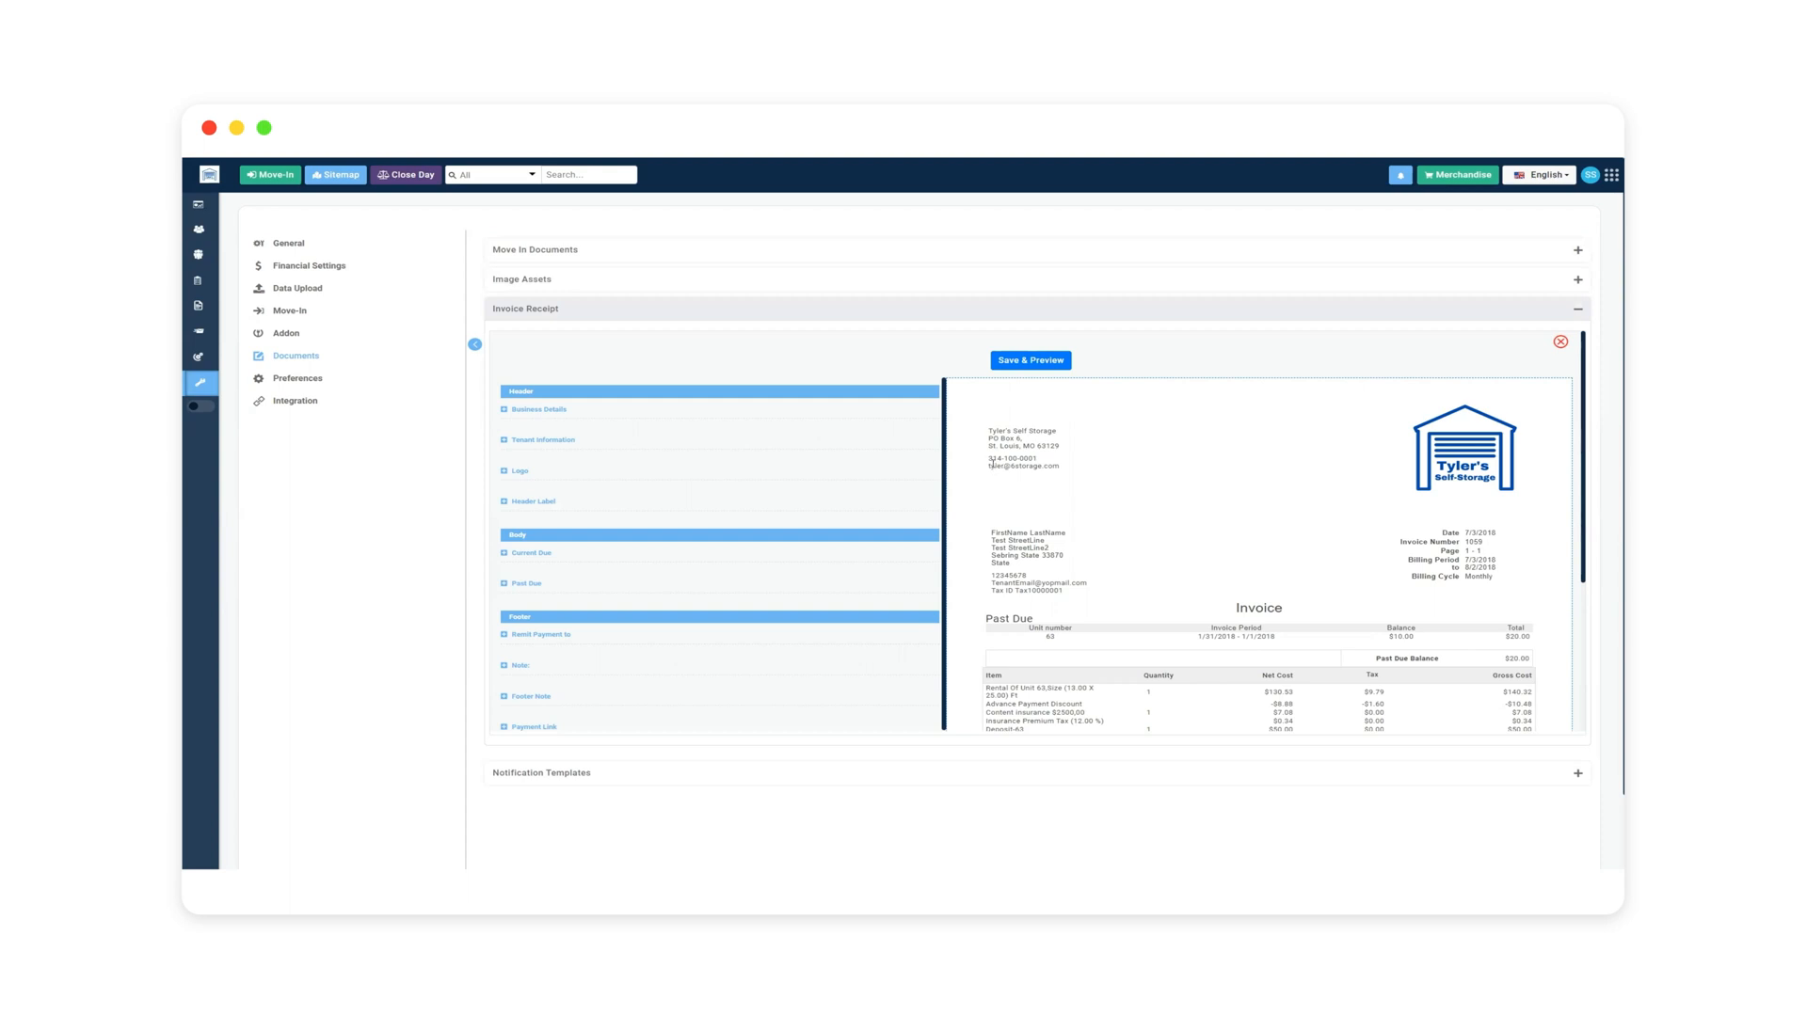
{"action": "scroll", "coordinate": [1297, 501], "scroll_direction": "down", "scroll_amount": 2}
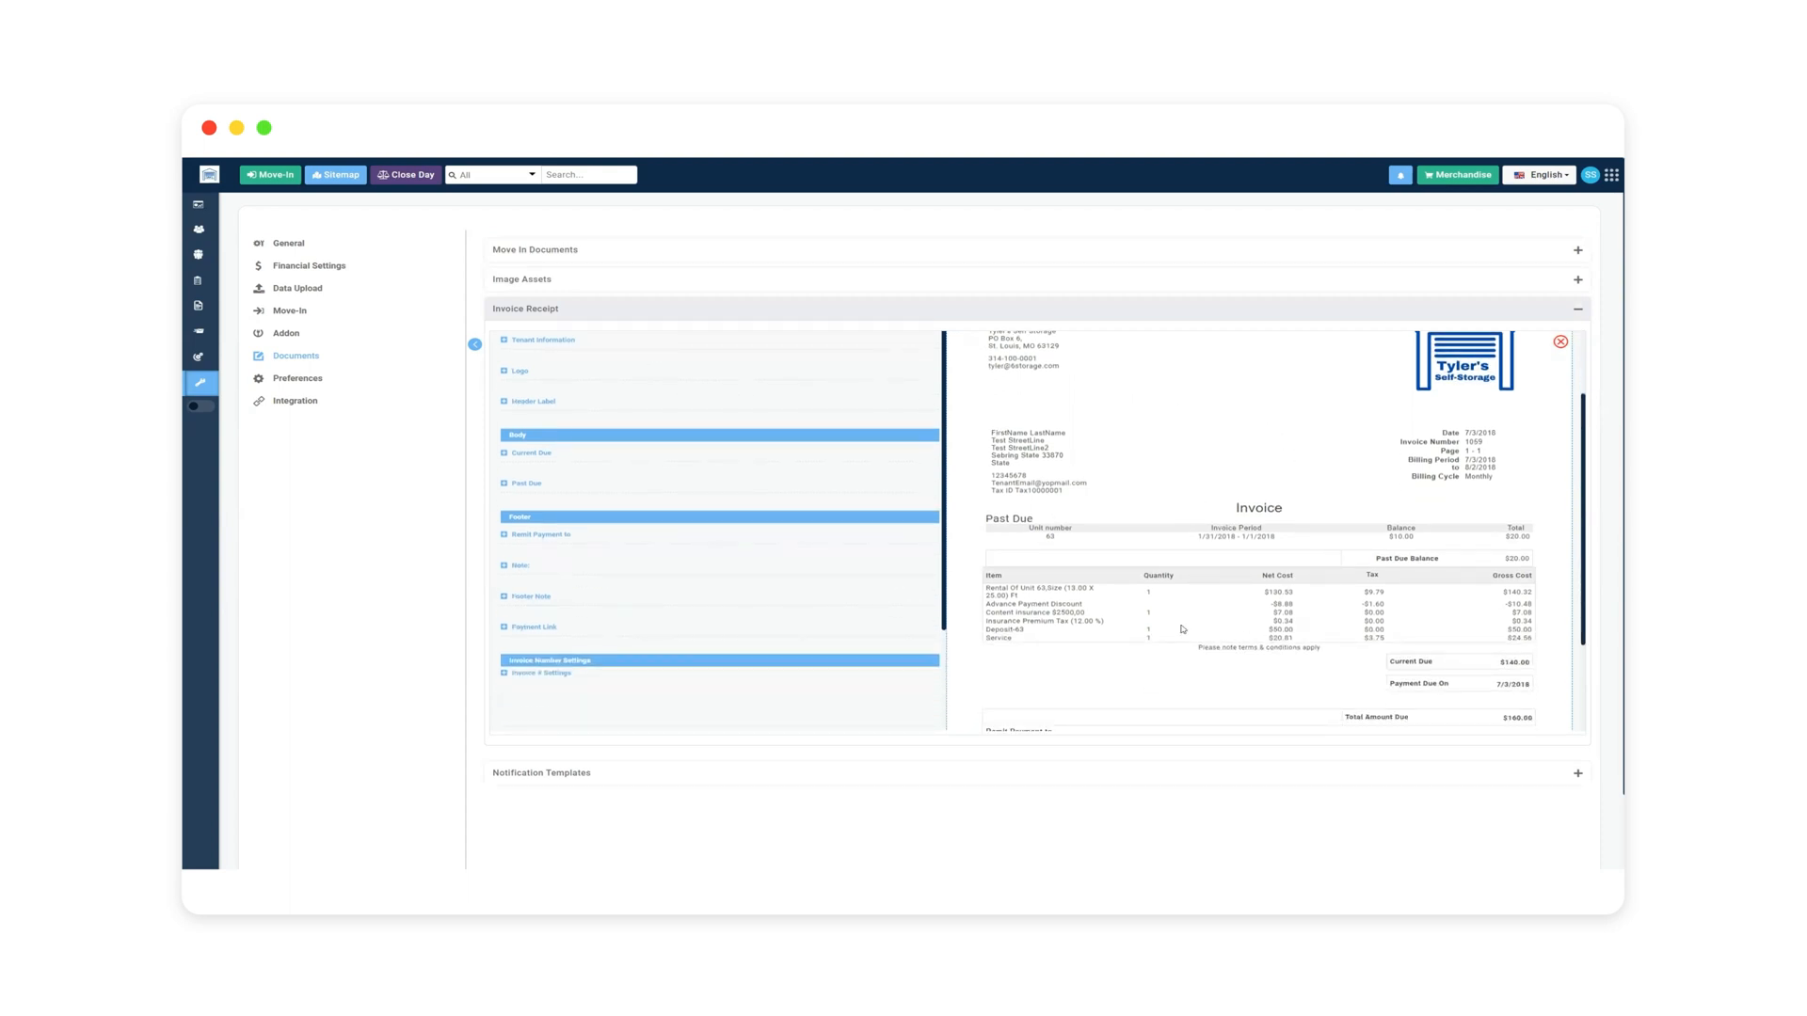
{"action": "scroll", "coordinate": [1182, 628], "scroll_direction": "up", "scroll_amount": 2}
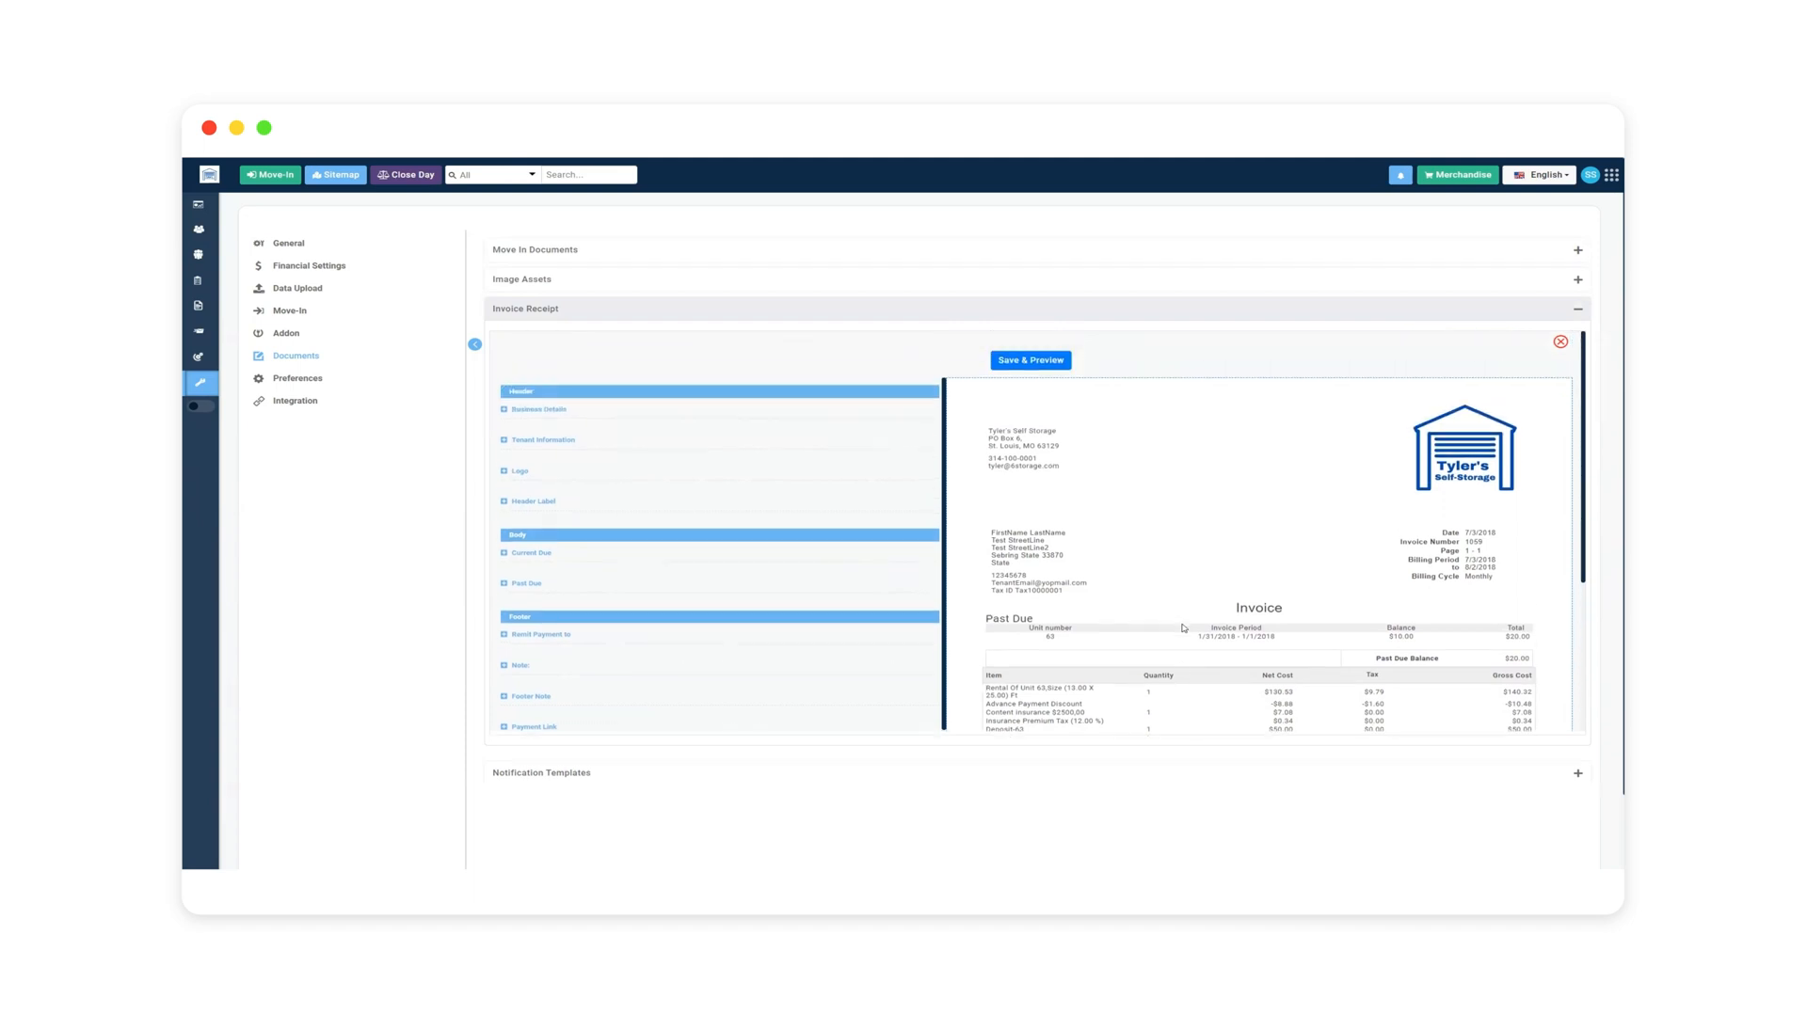
- Exclude the e-mail address from the invoice header's business details and save the template
{"action": "left_click", "coordinate": [508, 415]}
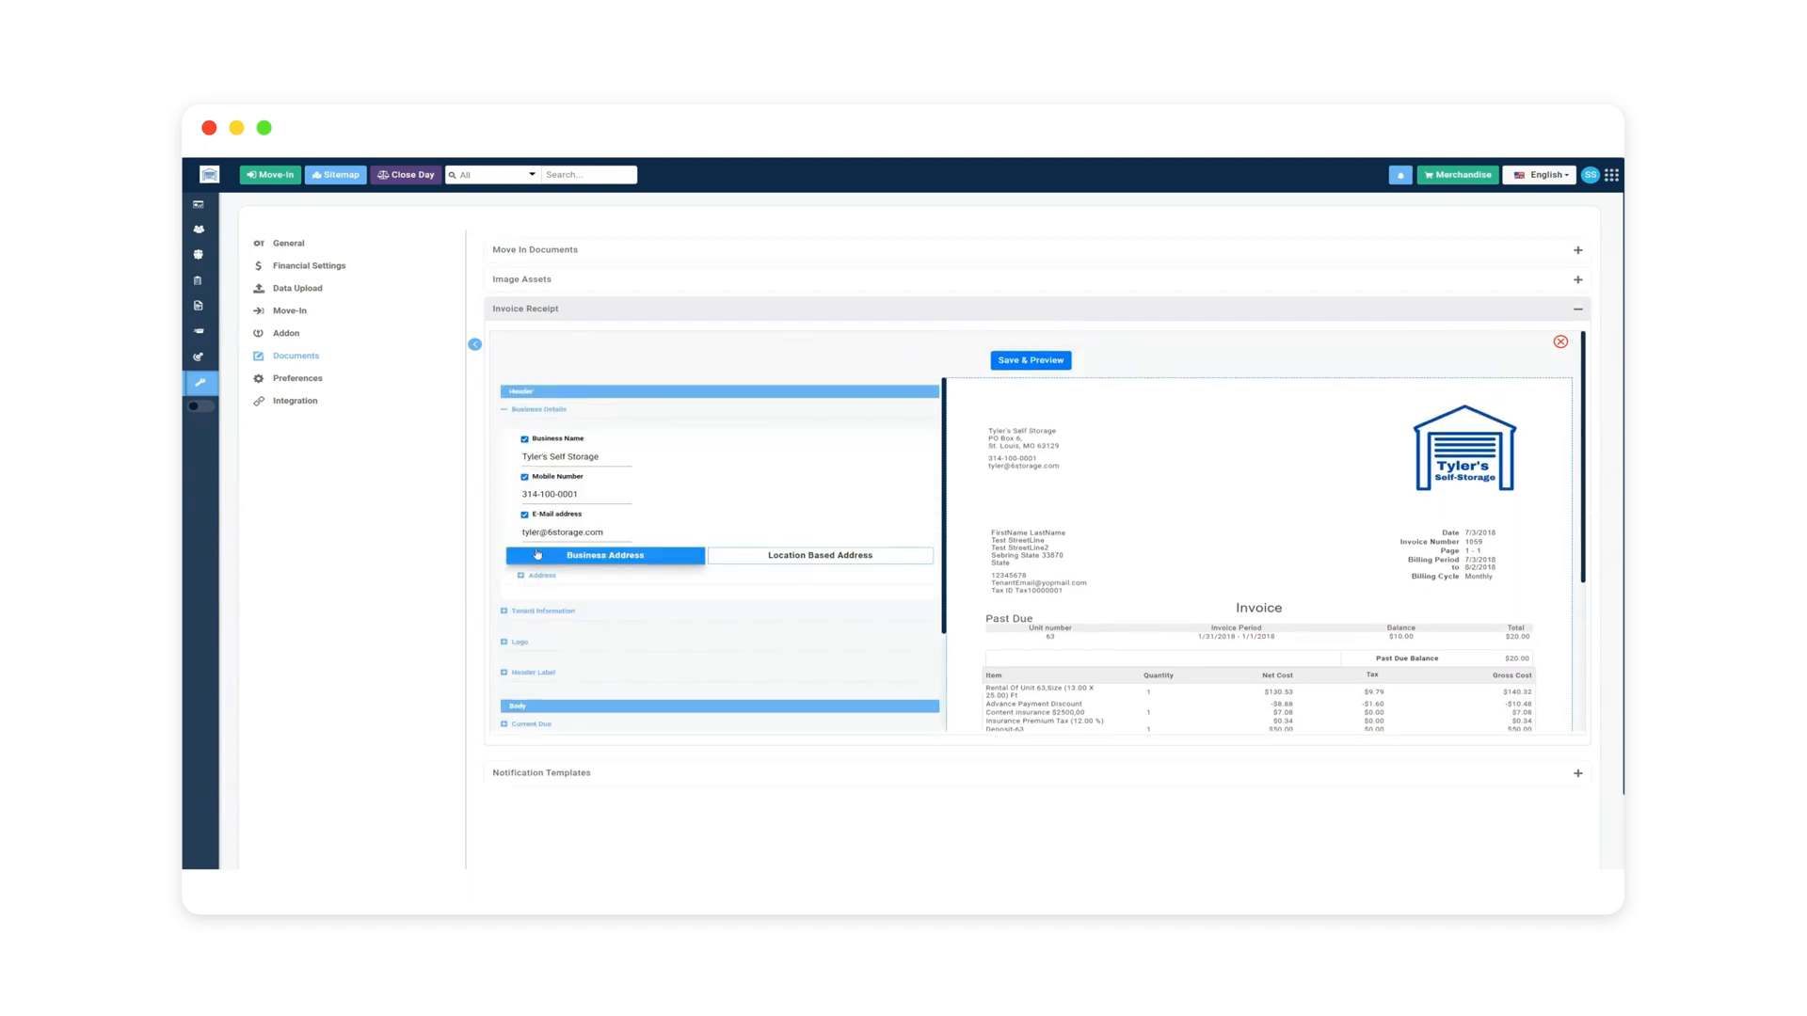
{"action": "left_click", "coordinate": [524, 514]}
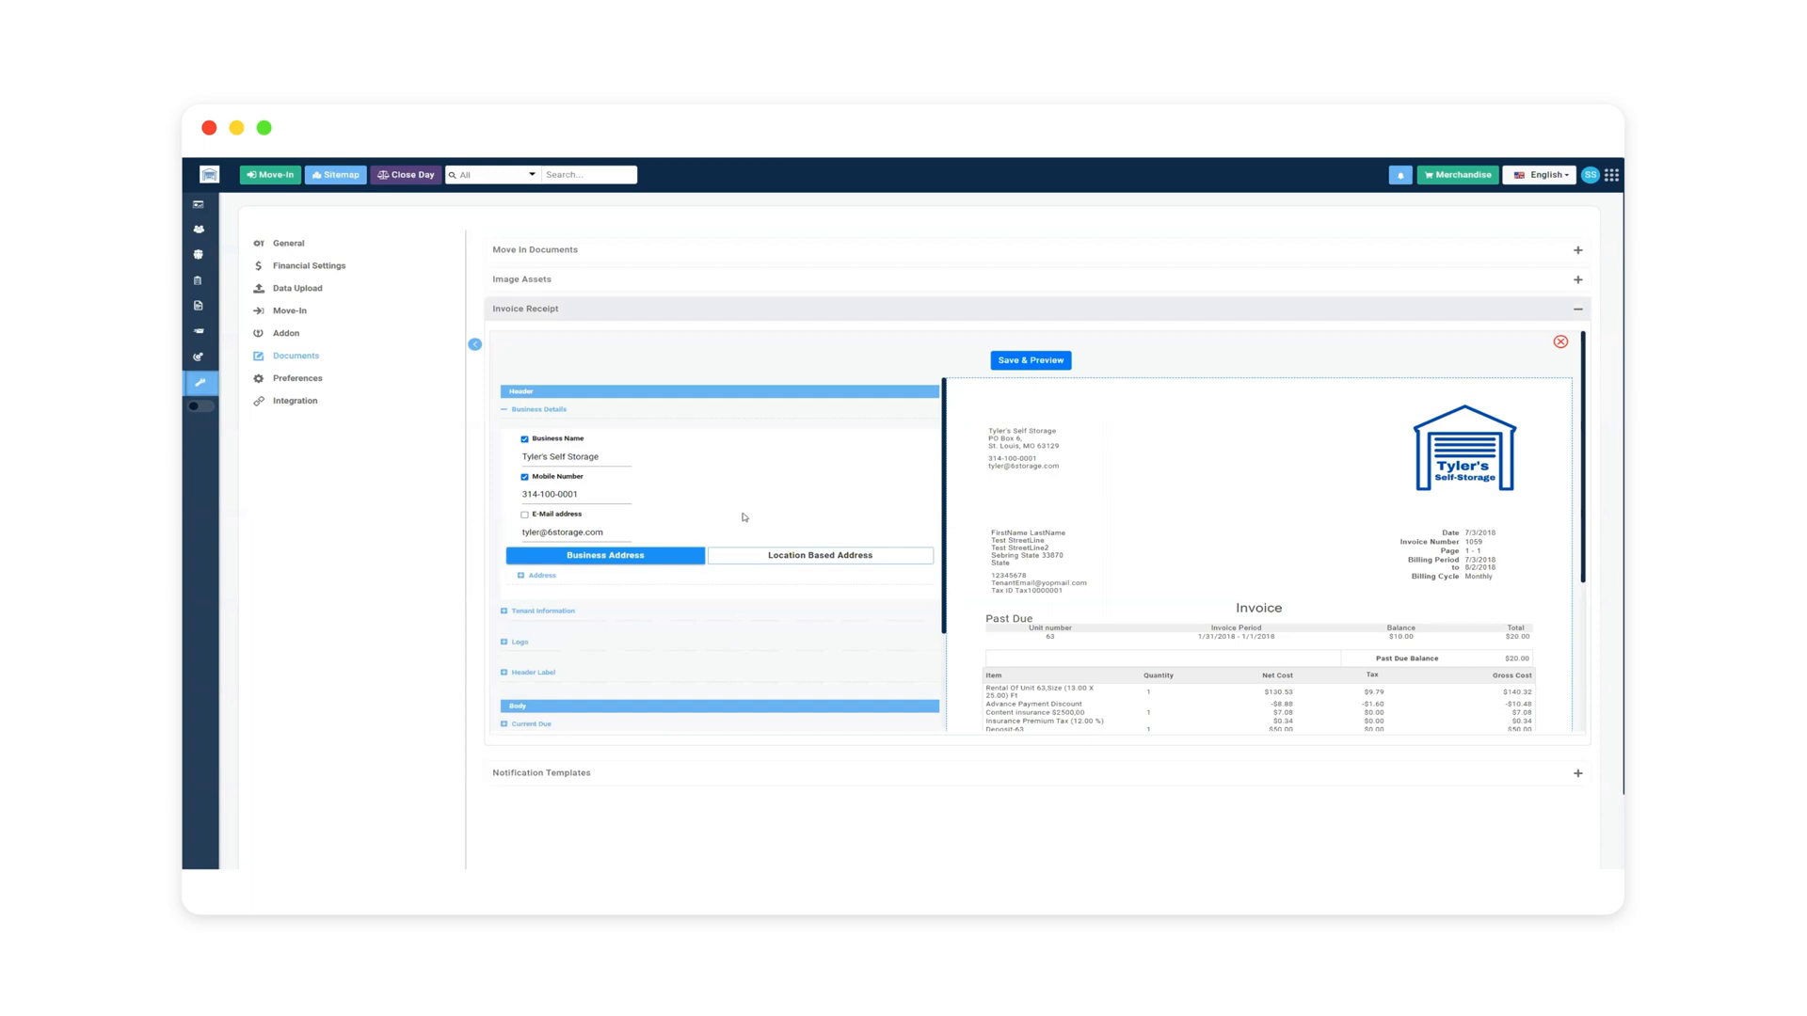
{"action": "left_click", "coordinate": [1030, 360]}
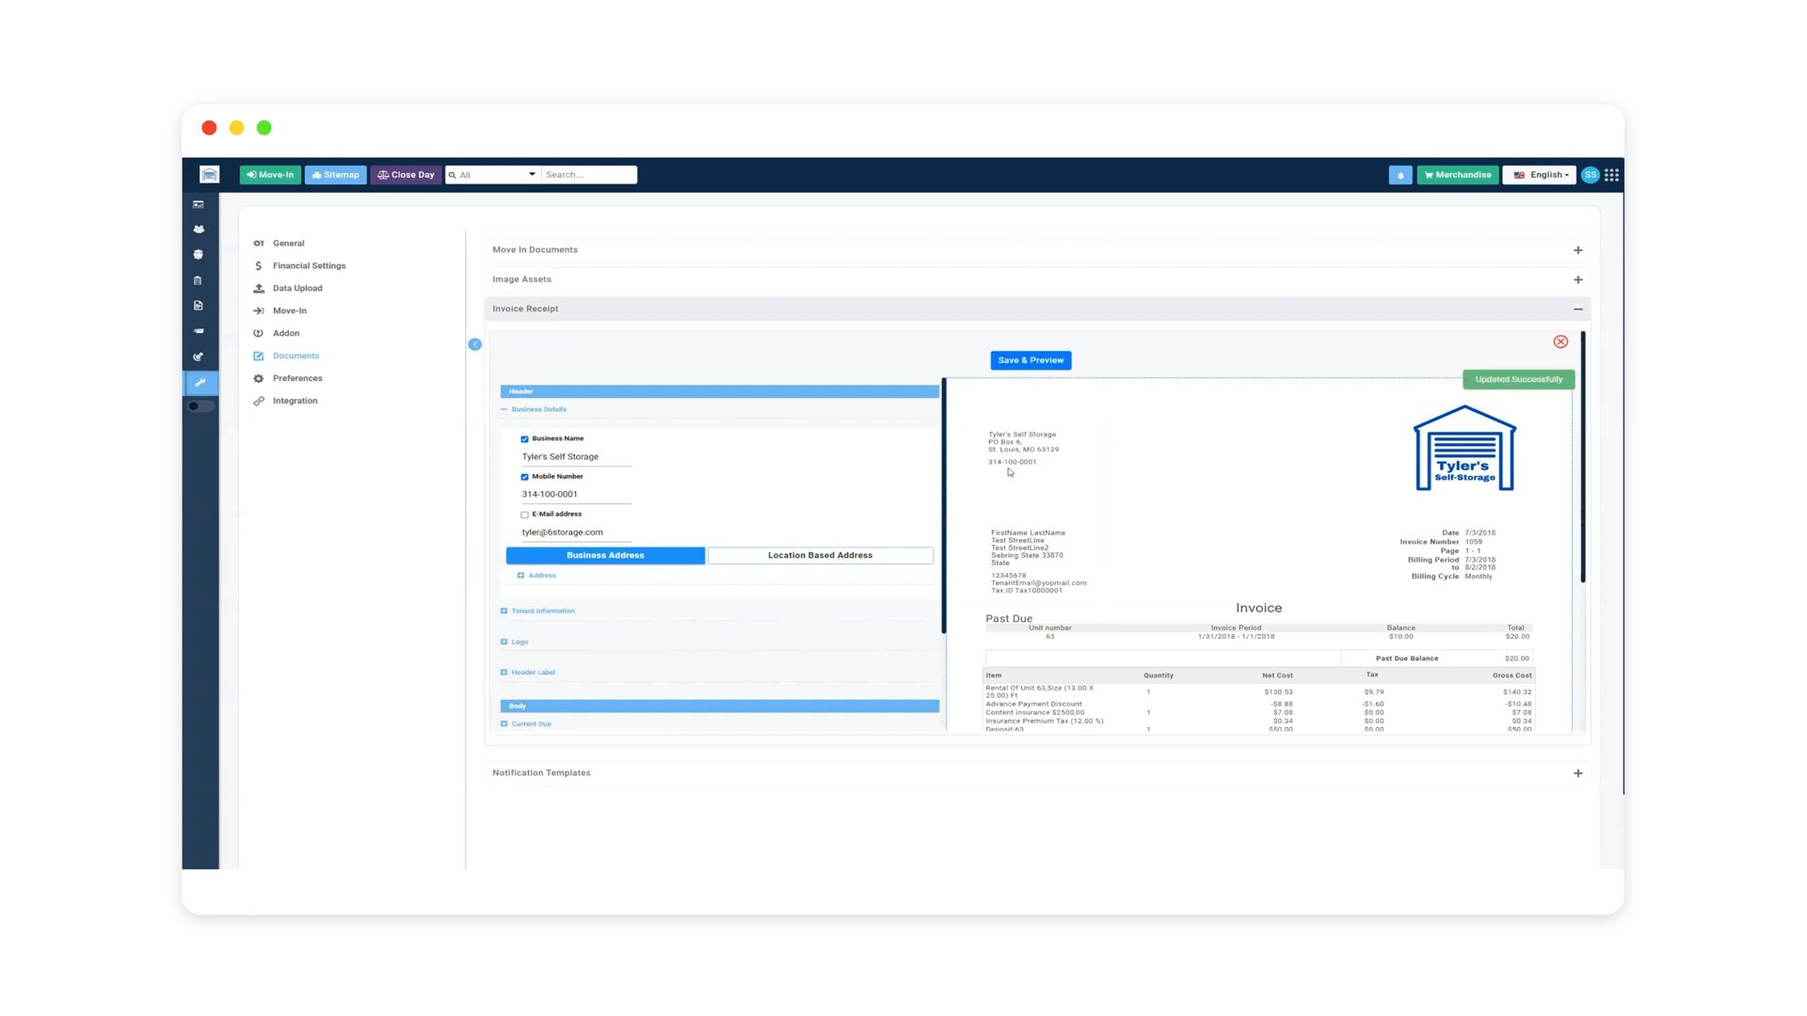
- Include the e-mail address in the invoice header's business details again and save the template
{"action": "left_click", "coordinate": [525, 515]}
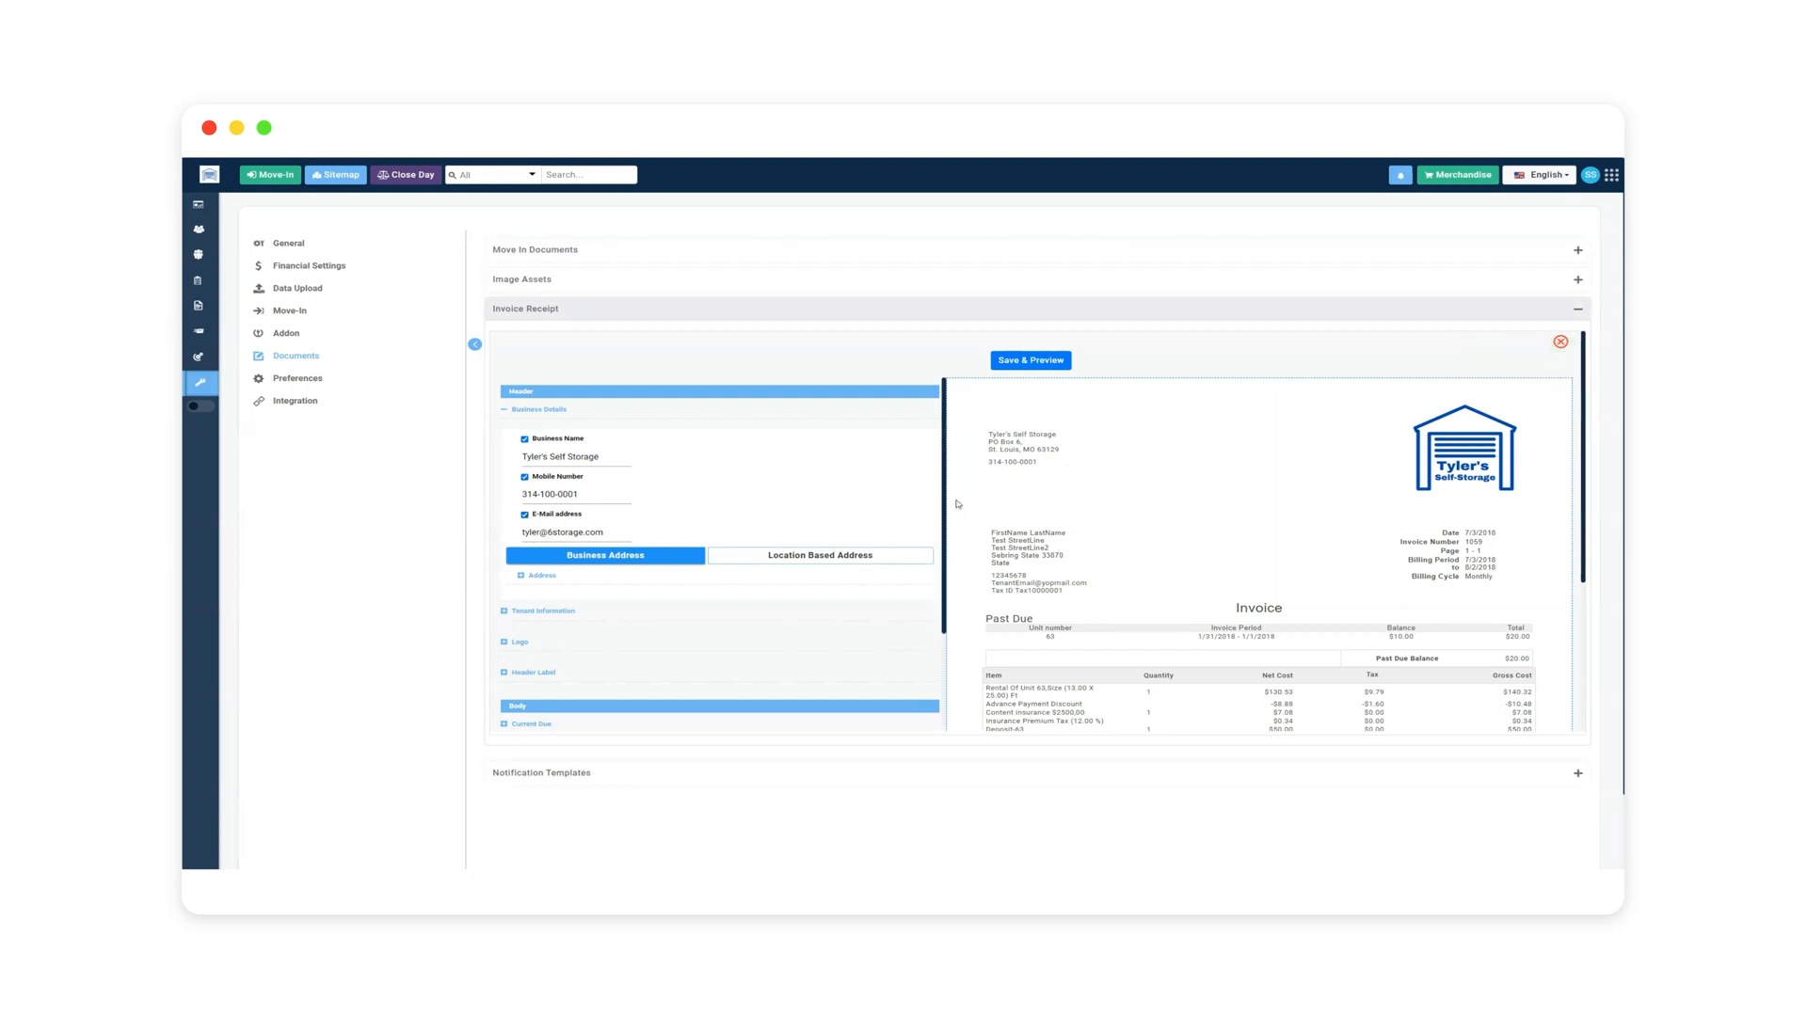
{"action": "left_click", "coordinate": [1030, 361]}
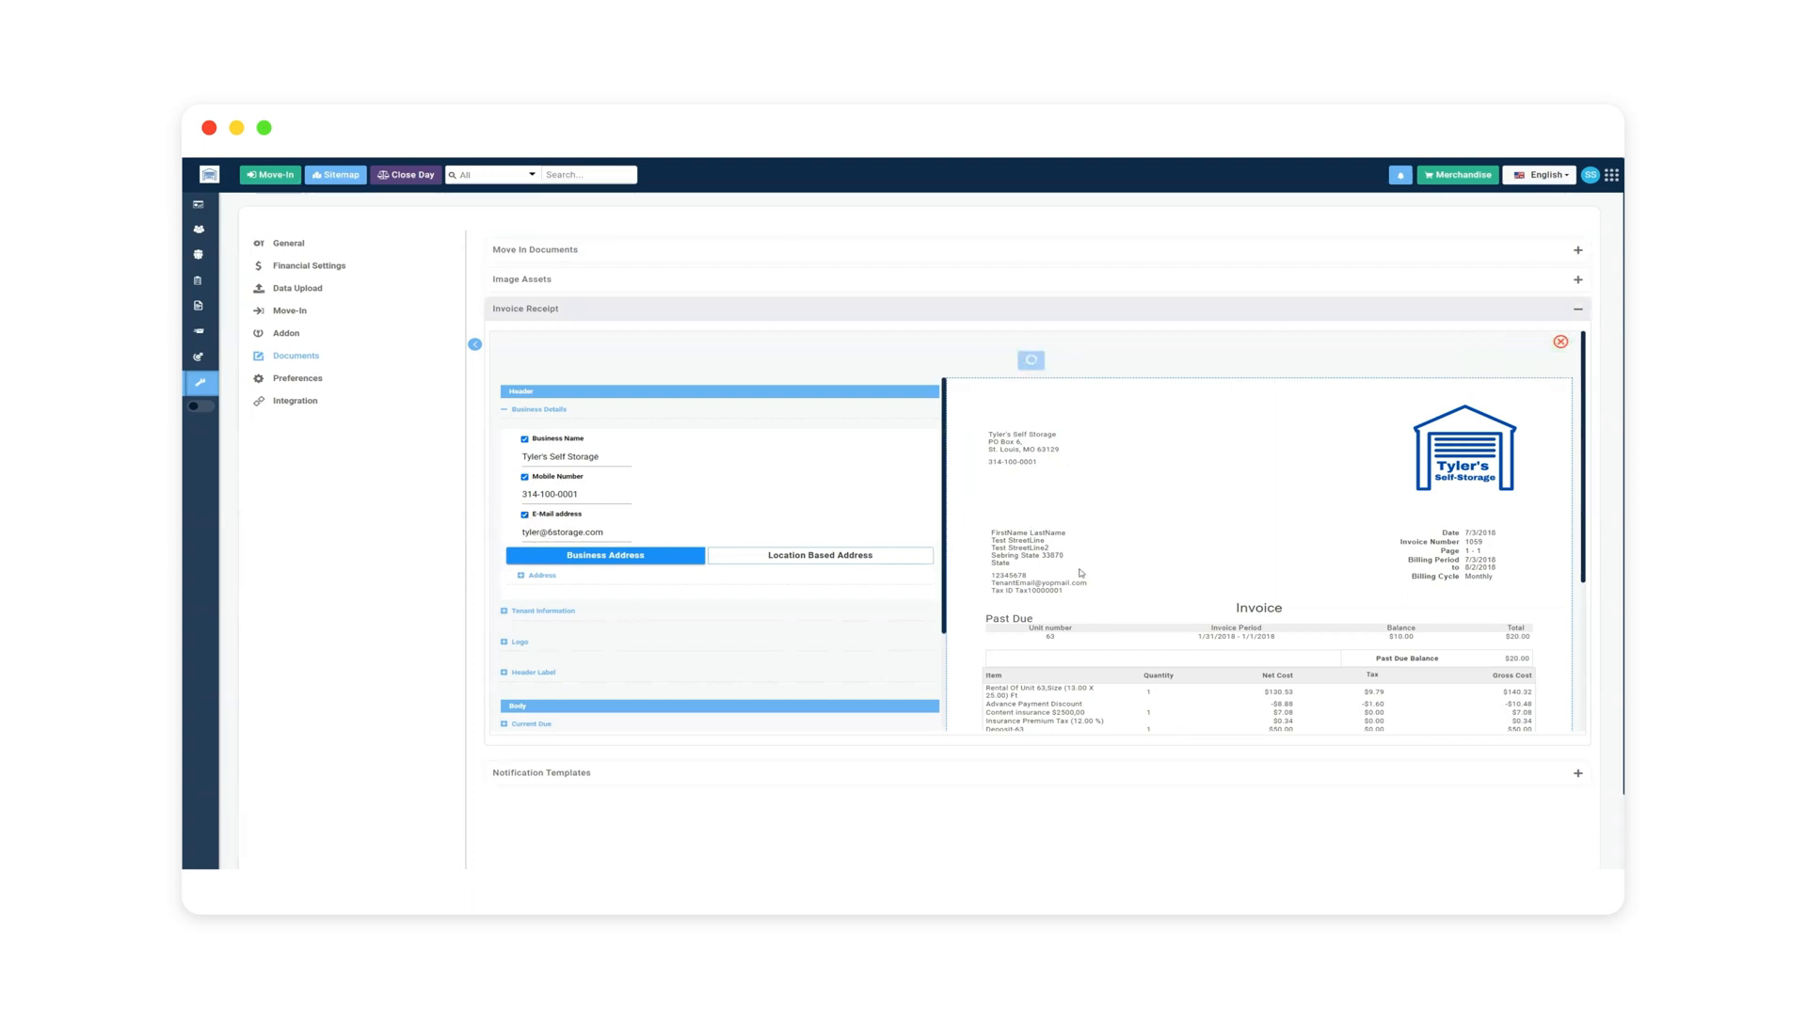
- Examine the invoice preview's charge items, totals, remittance details and payment link
{"action": "scroll", "coordinate": [1027, 589], "scroll_direction": "down", "scroll_amount": 3}
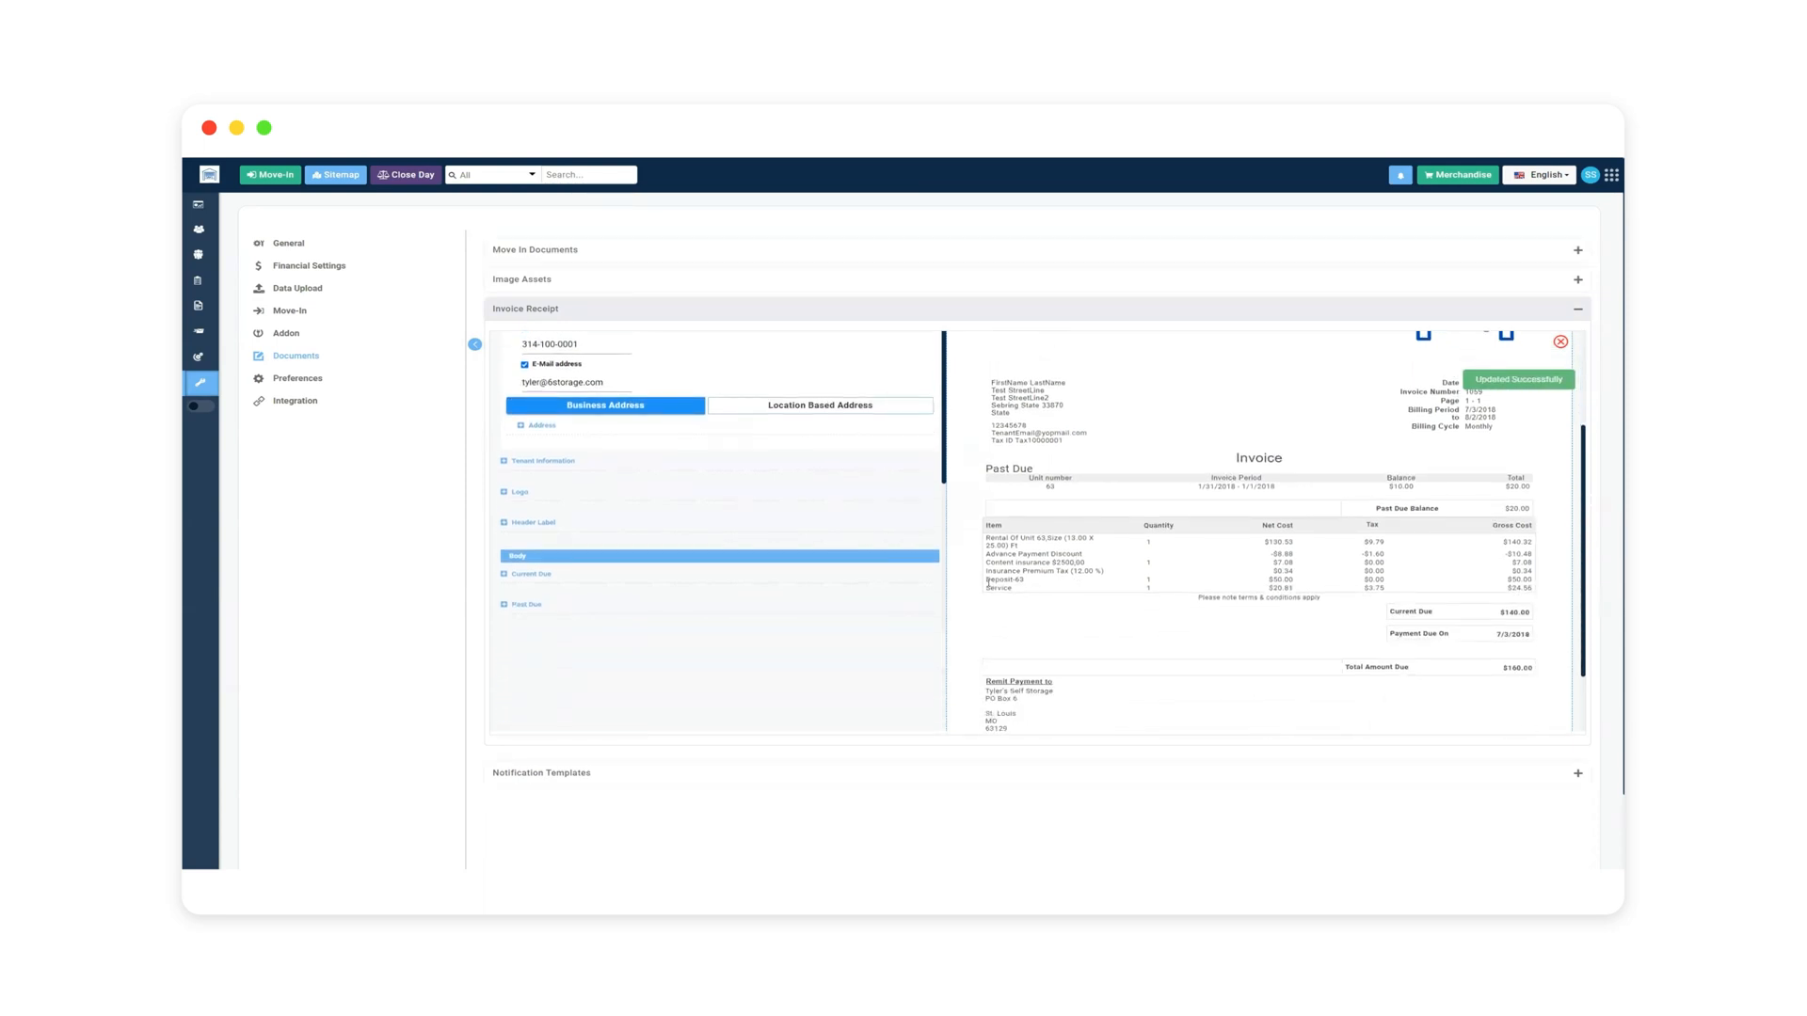
{"action": "left_click_drag", "start_coordinate": [988, 581], "coordinate": [1023, 571]}
{"action": "left_click", "coordinate": [1041, 593]}
{"action": "scroll", "coordinate": [1042, 587], "scroll_direction": "down", "scroll_amount": 2}
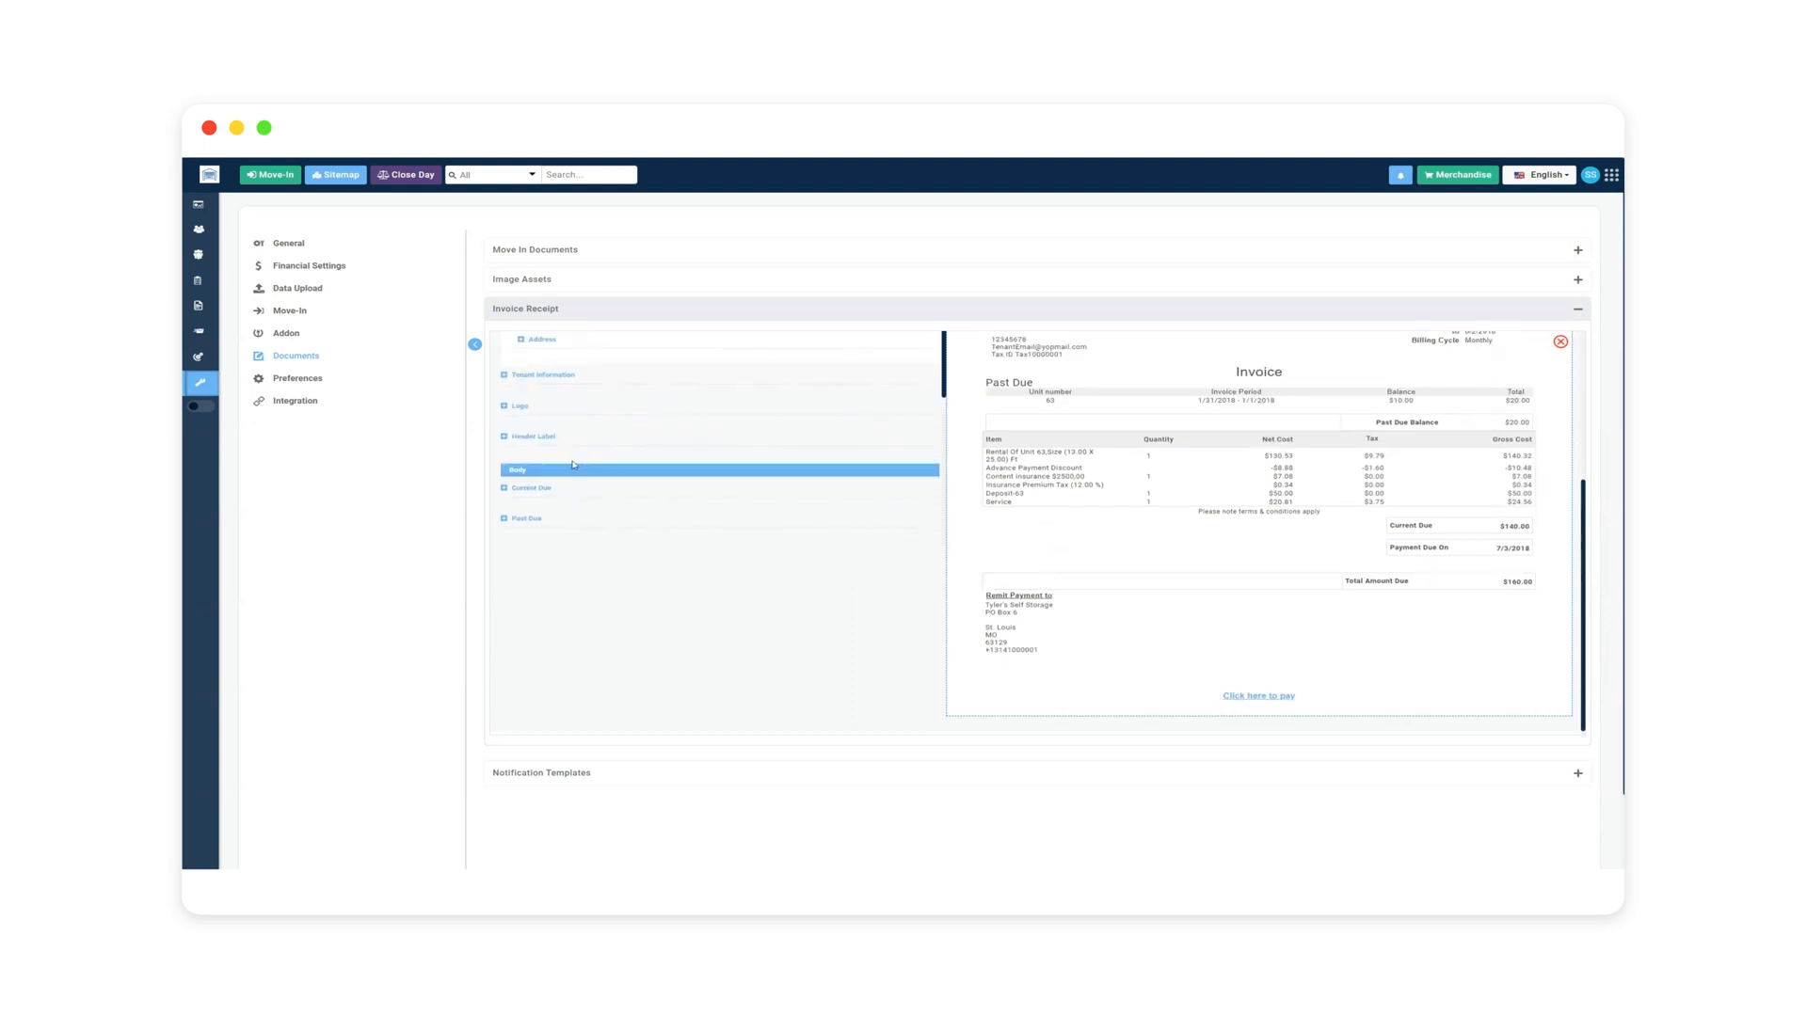
{"action": "scroll", "coordinate": [573, 465], "scroll_direction": "up", "scroll_amount": 1}
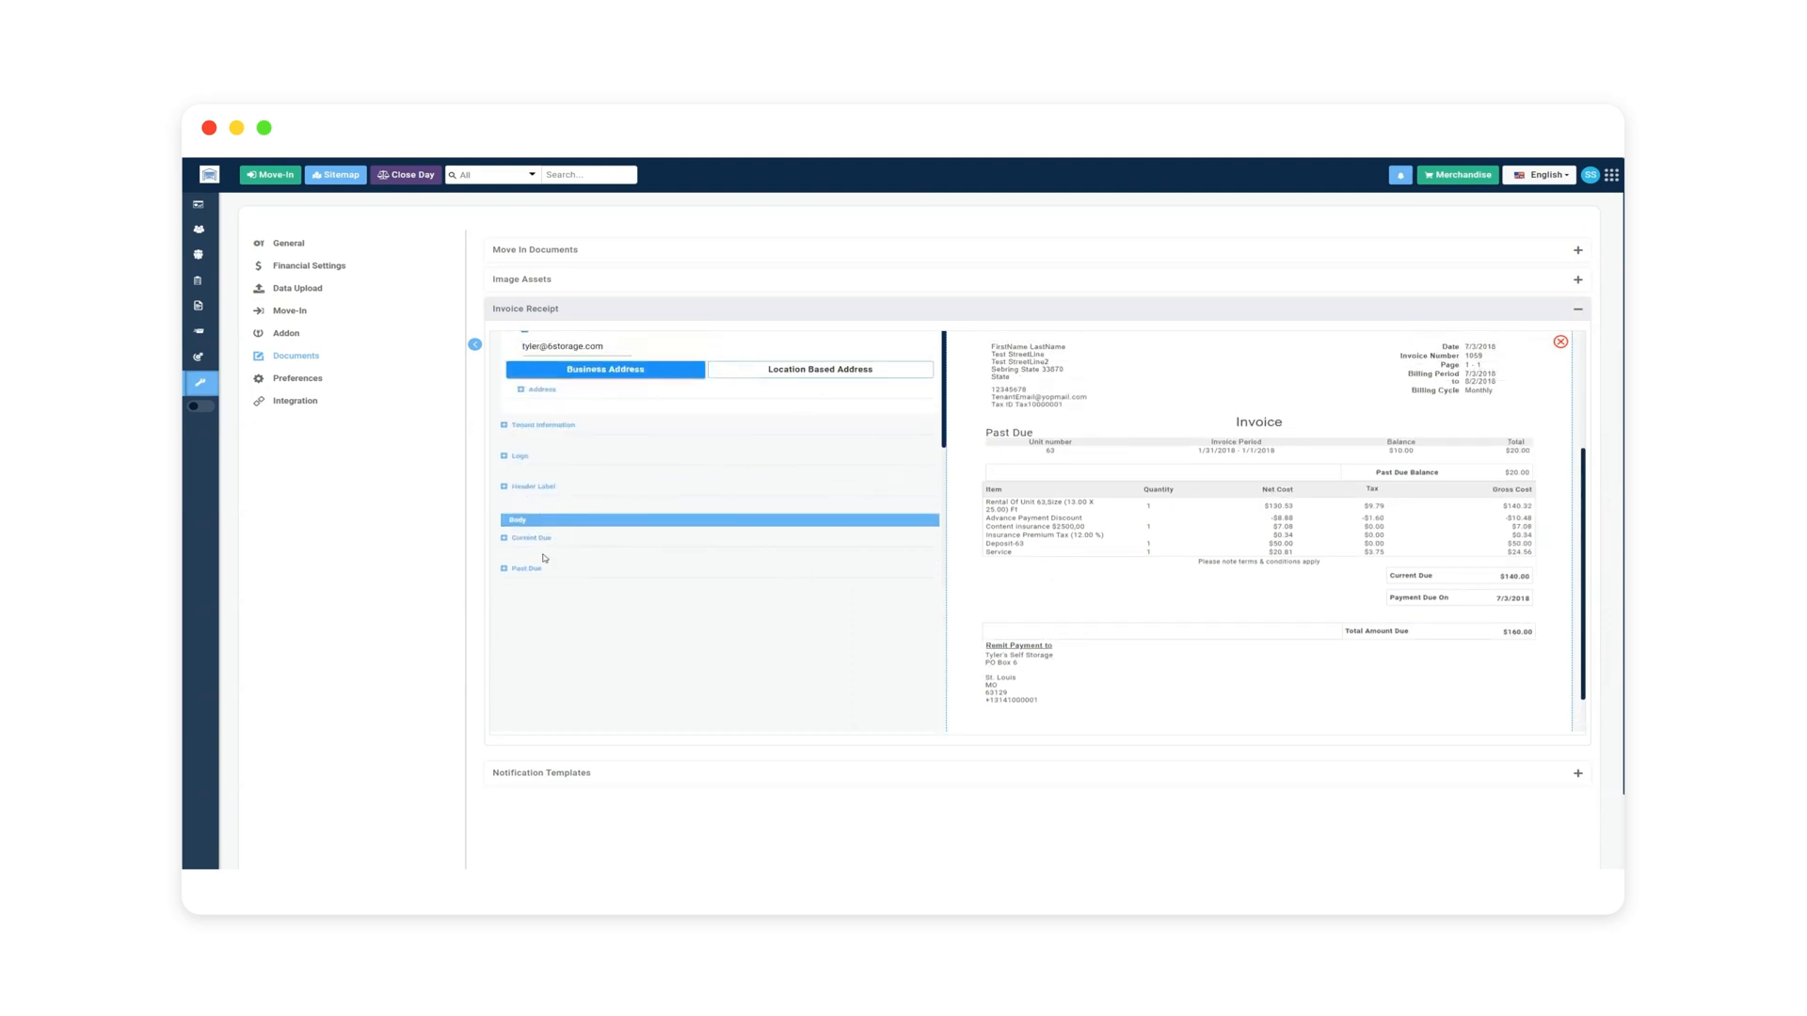
{"action": "scroll", "coordinate": [544, 559], "scroll_direction": "up", "scroll_amount": 3}
- Collapse the business details and review the Payment Link and bar code options in the invoice footer settings
{"action": "left_click", "coordinate": [504, 409]}
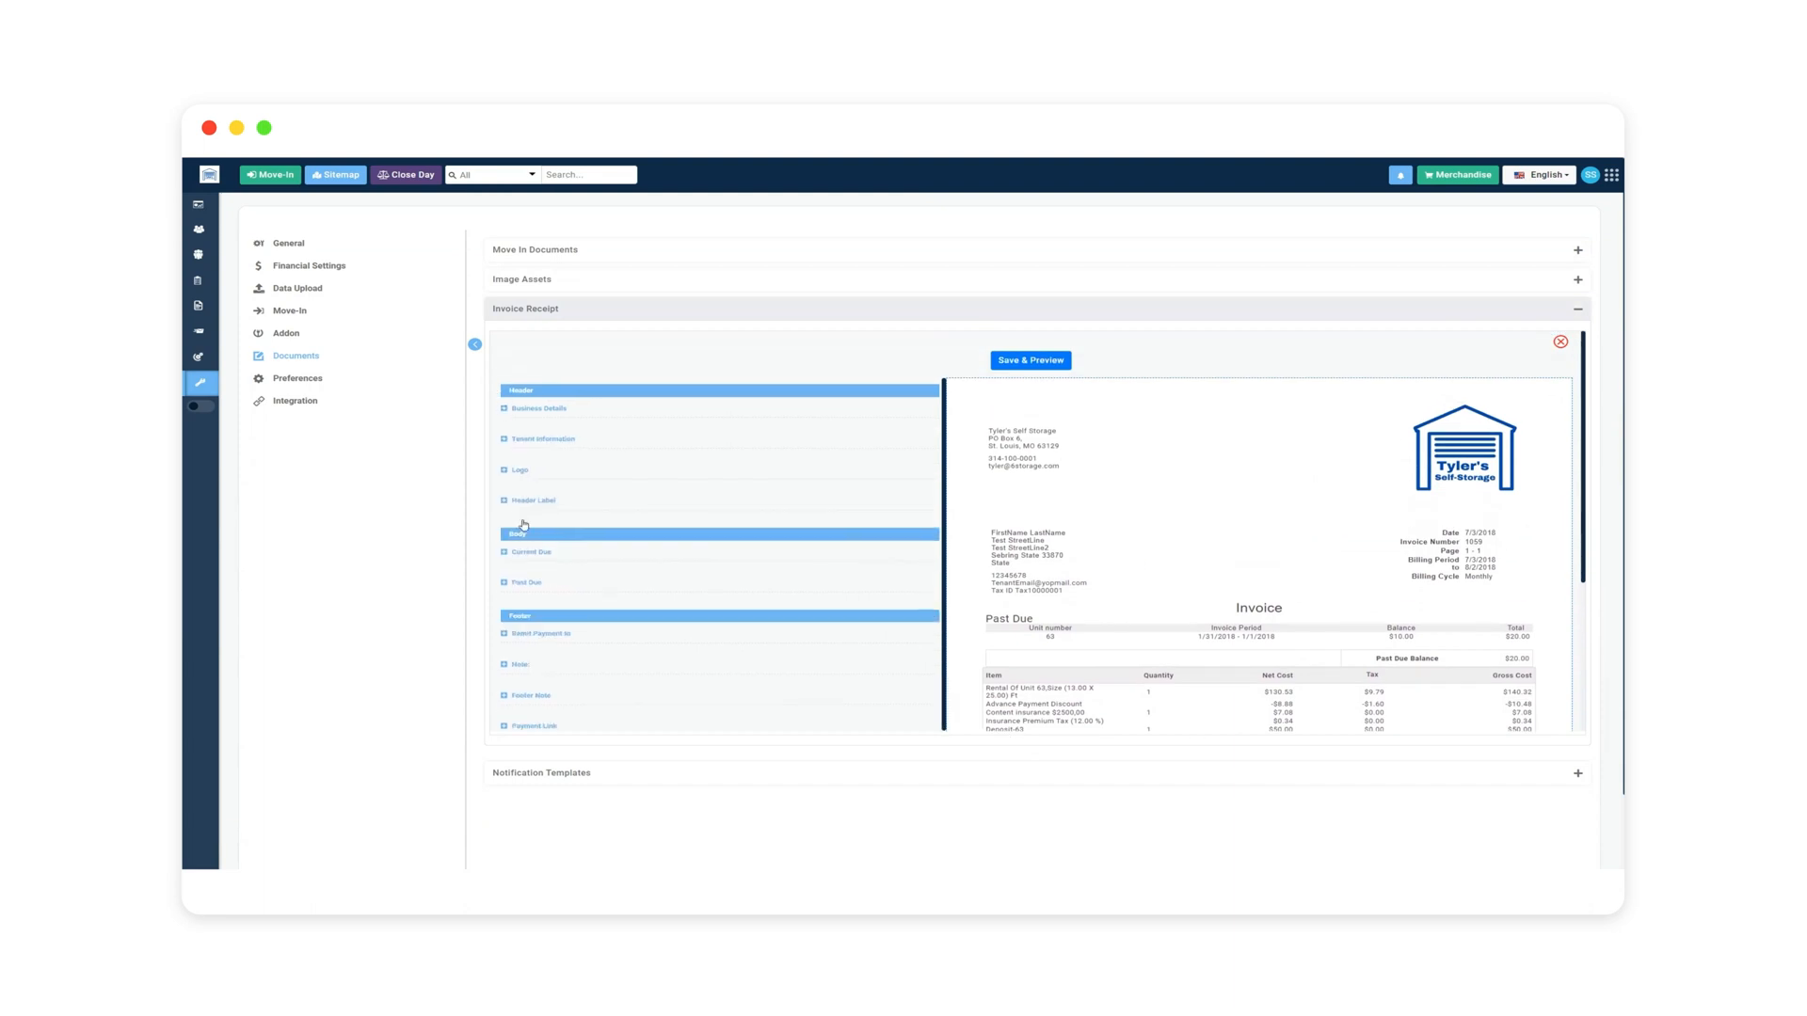
{"action": "scroll", "coordinate": [517, 565], "scroll_direction": "down", "scroll_amount": 1}
{"action": "left_click", "coordinate": [508, 674]}
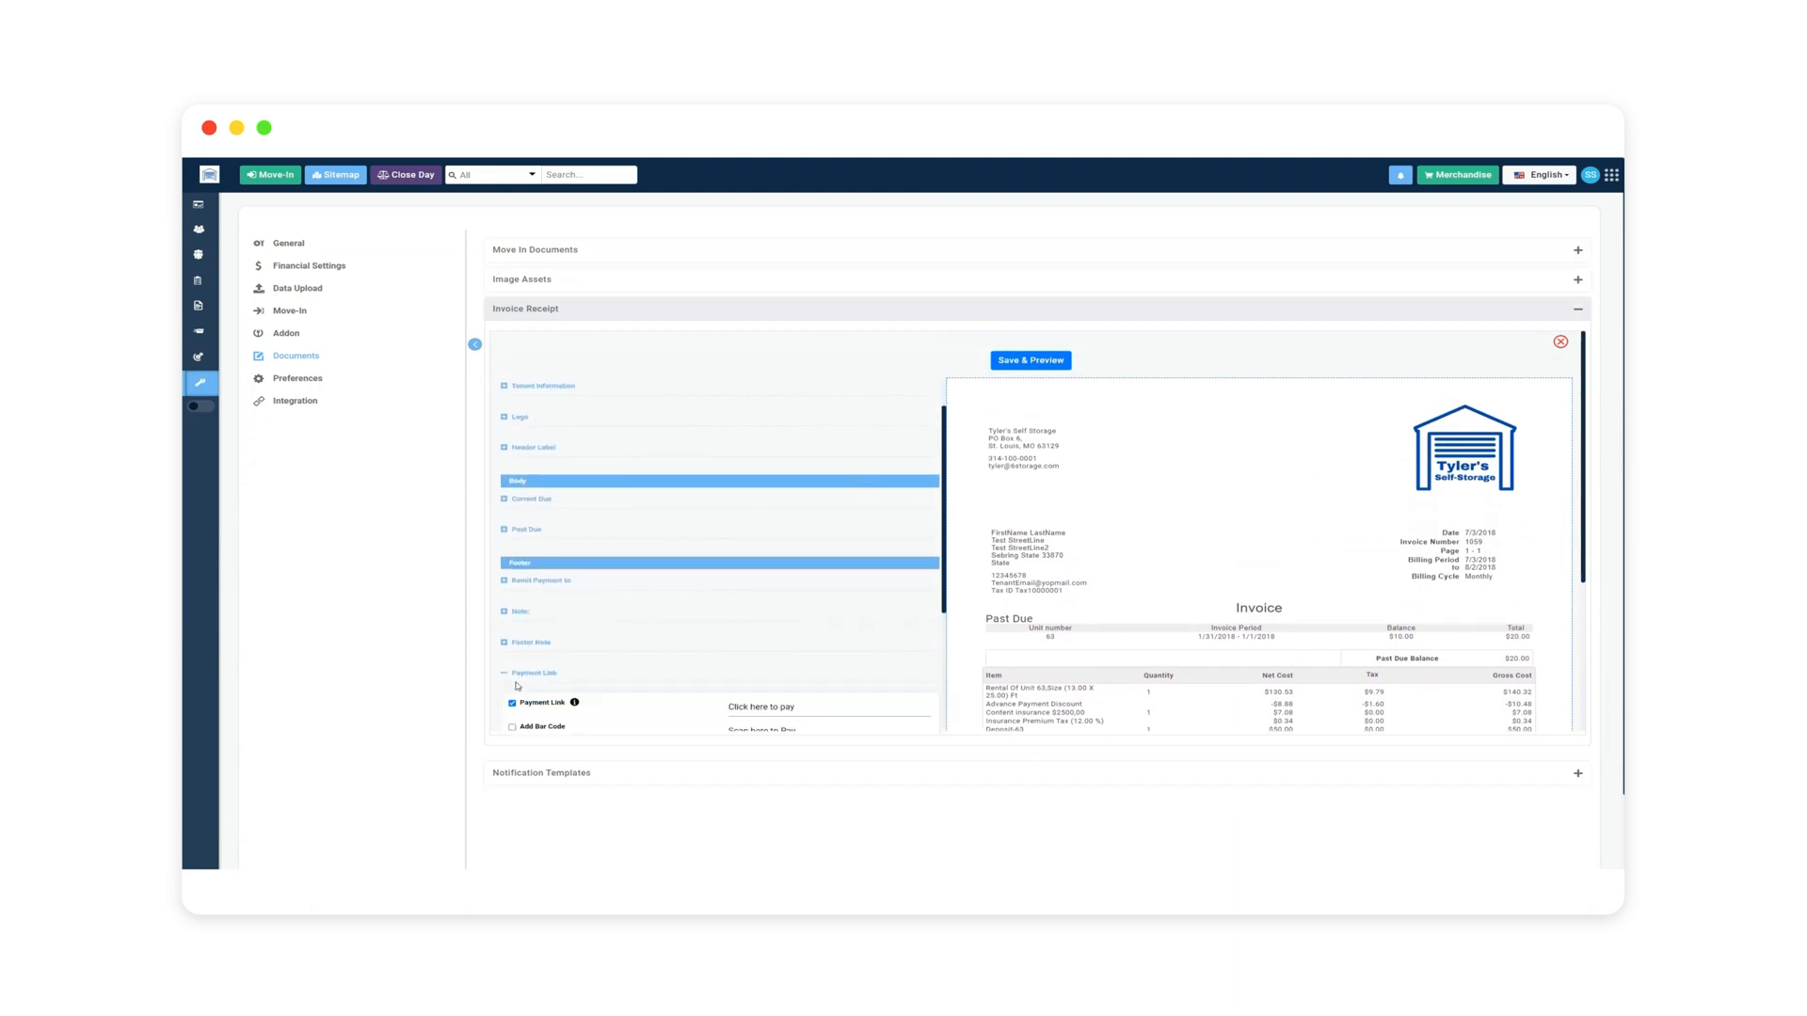
{"action": "scroll", "coordinate": [614, 659], "scroll_direction": "down", "scroll_amount": 1}
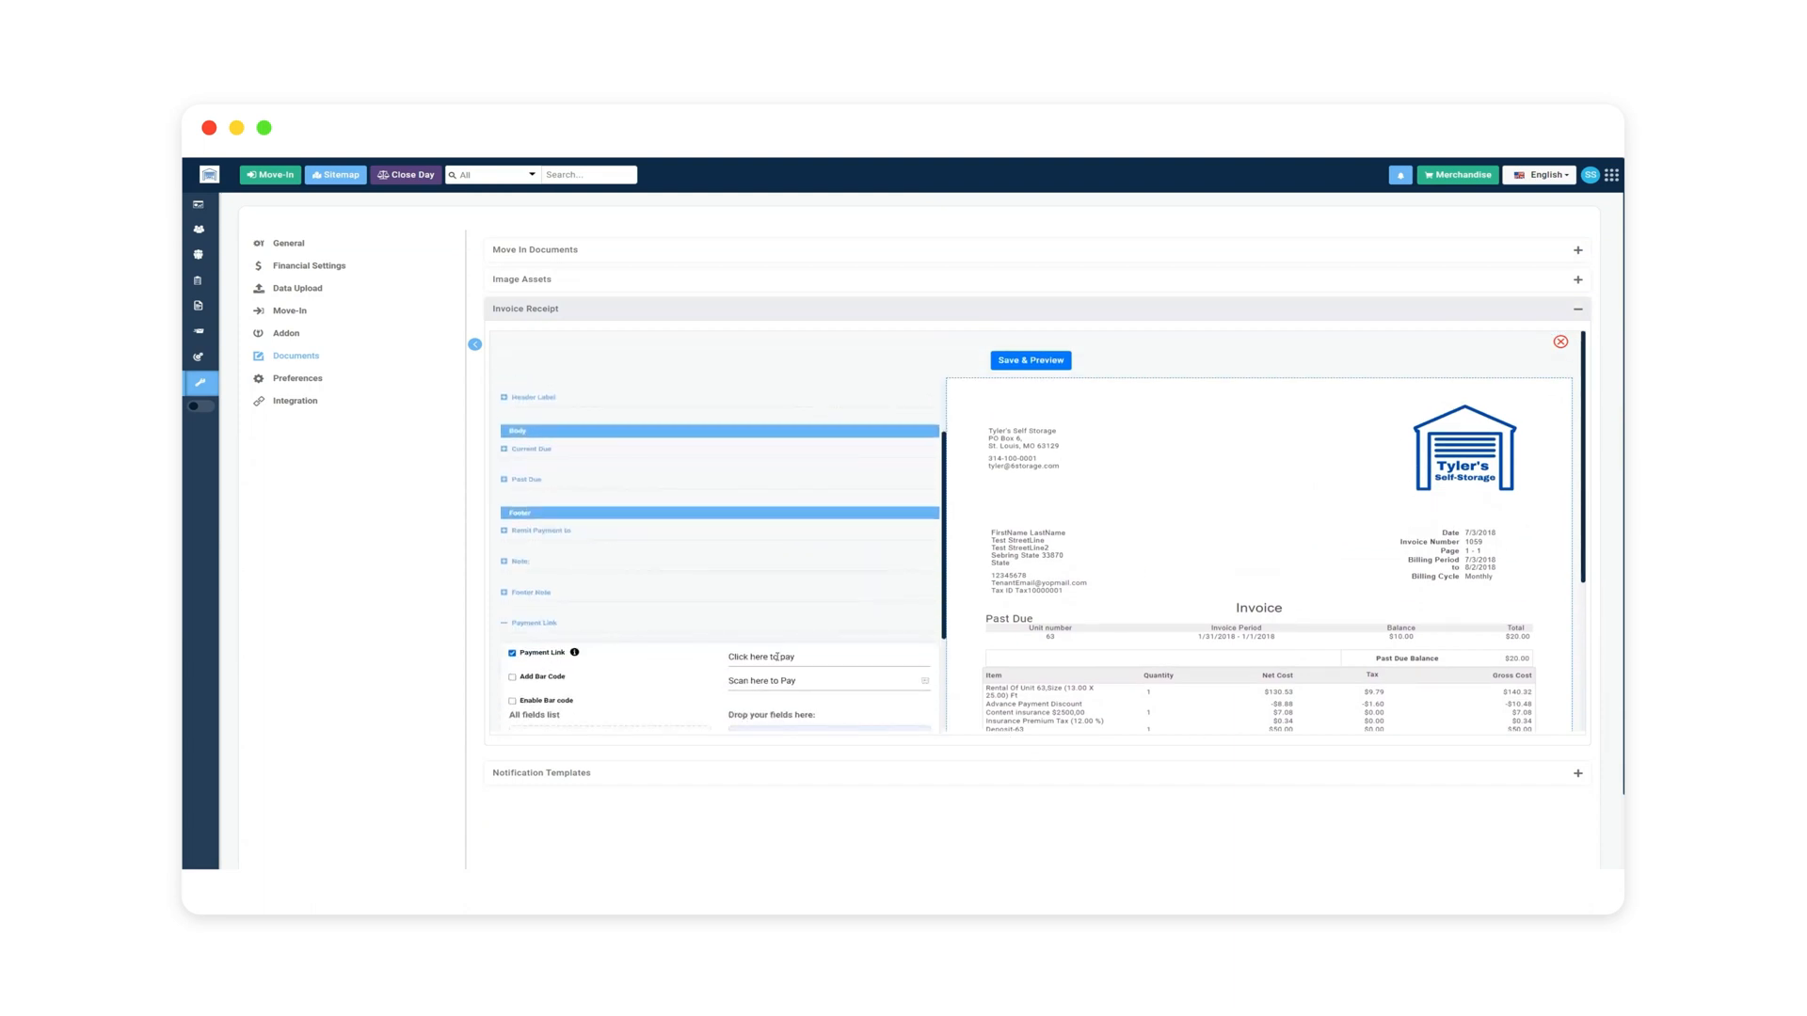
{"action": "scroll", "coordinate": [1288, 707], "scroll_direction": "down", "scroll_amount": 5}
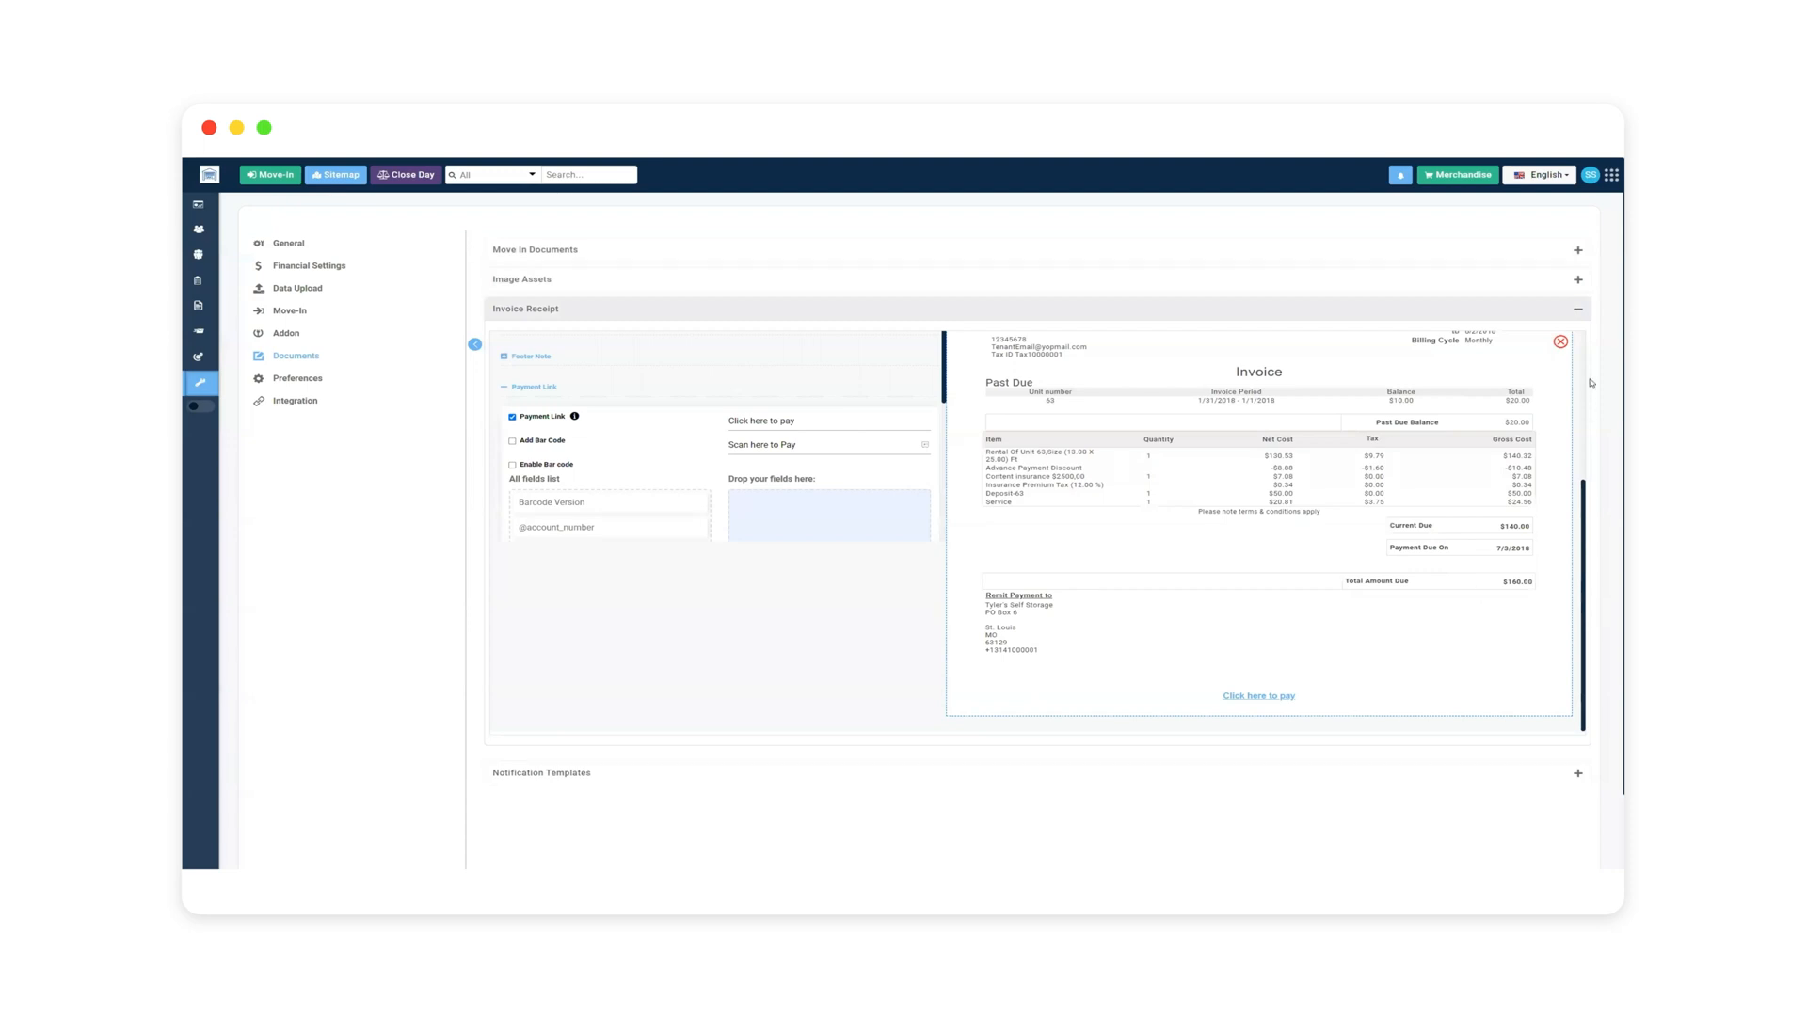
- Close the Invoice Receipt section and look through the e-mail templates under Notification Templates
{"action": "left_click", "coordinate": [1578, 309]}
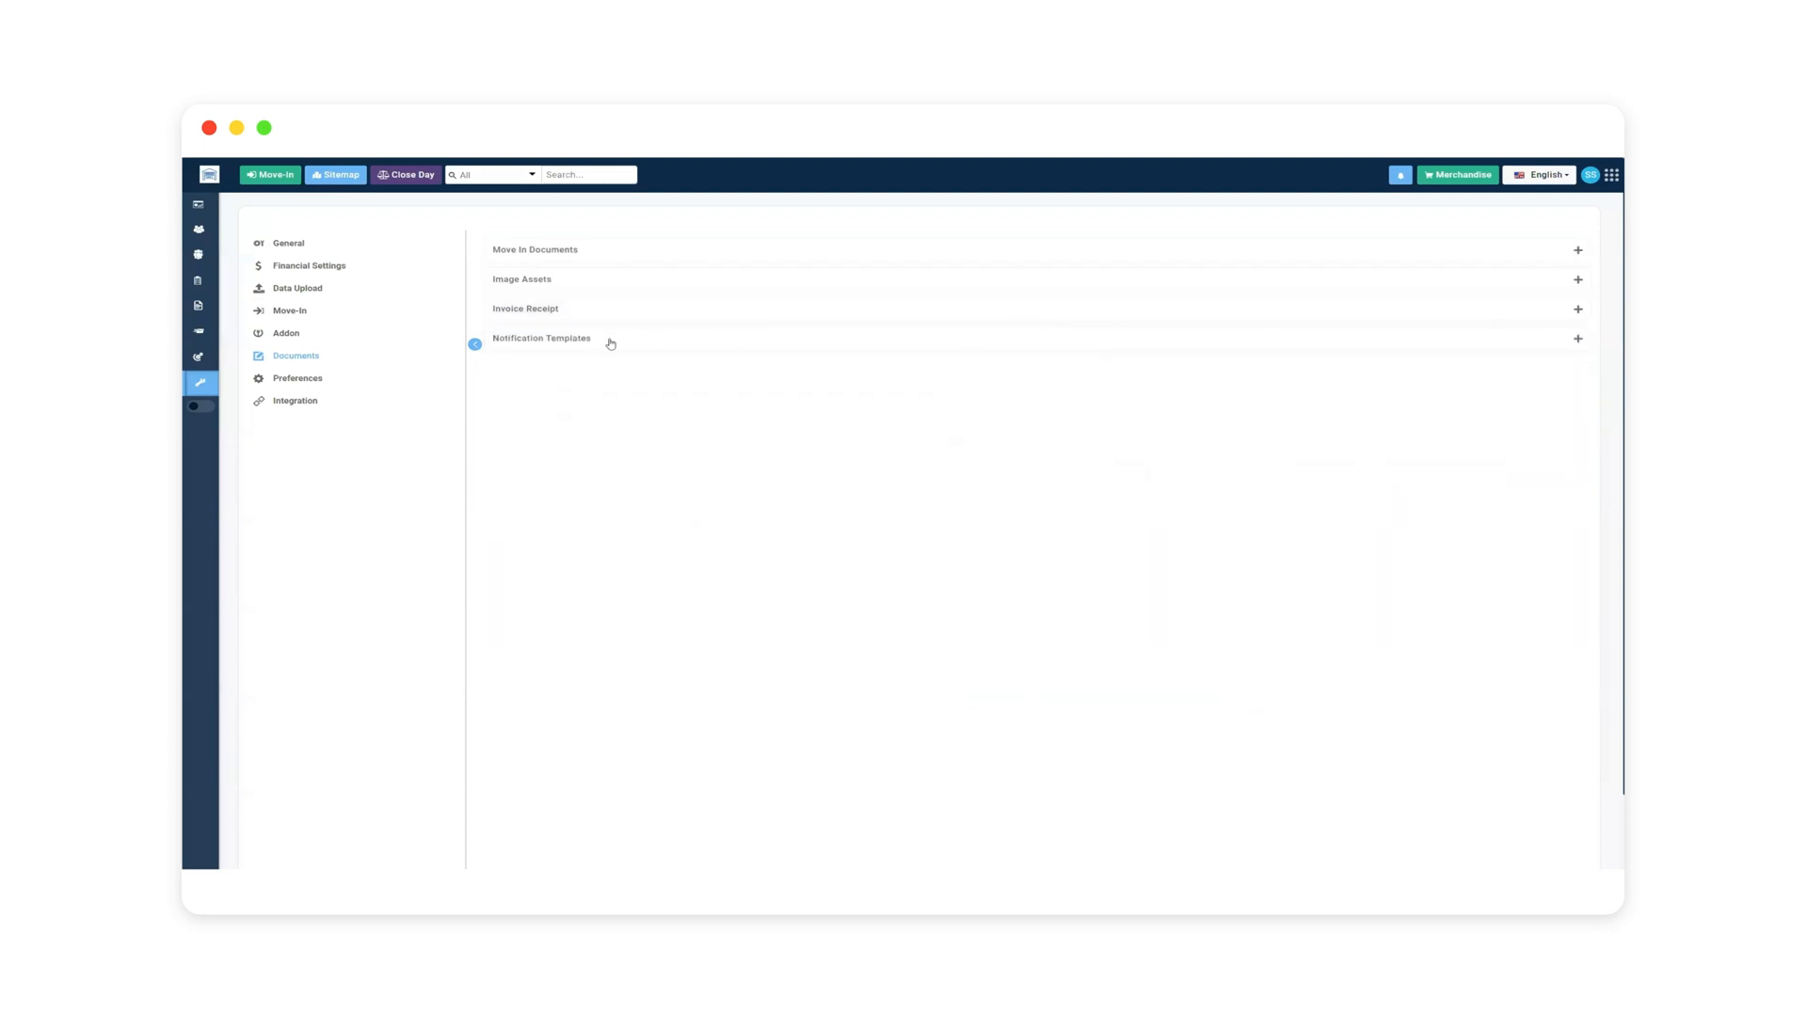
{"action": "left_click", "coordinate": [611, 341]}
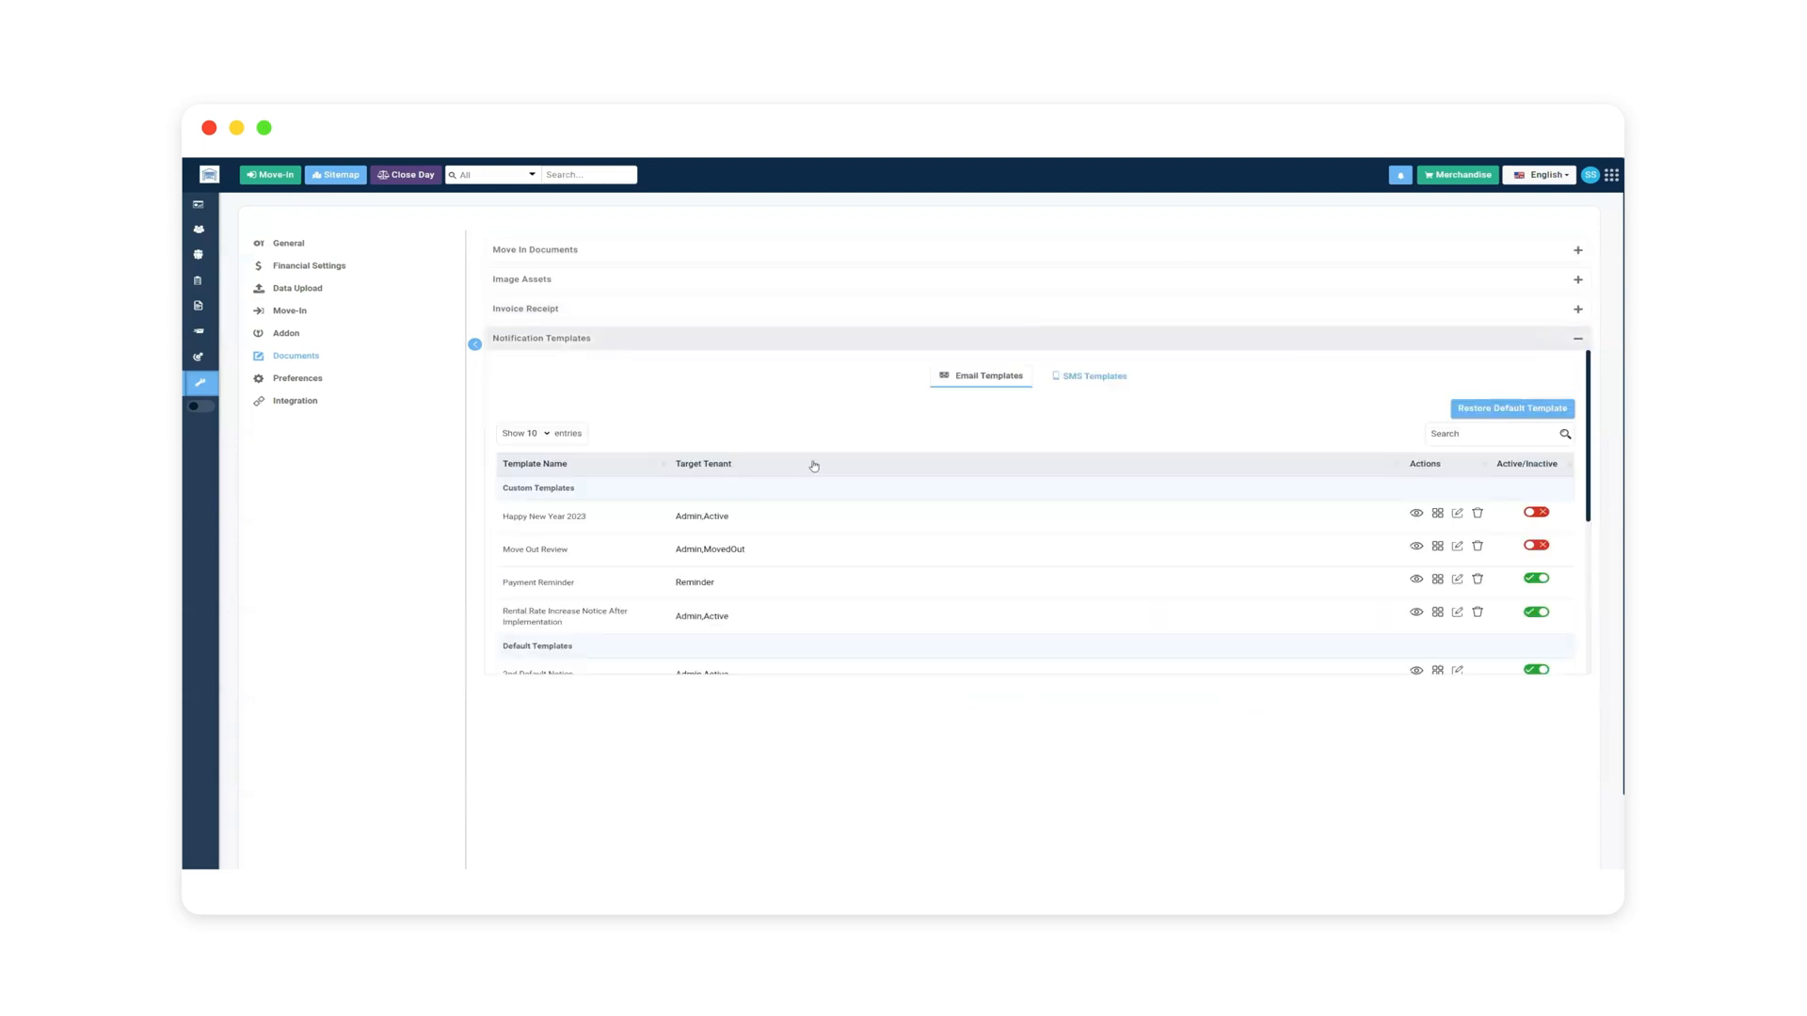
{"action": "scroll", "coordinate": [508, 664], "scroll_direction": "down", "scroll_amount": 3}
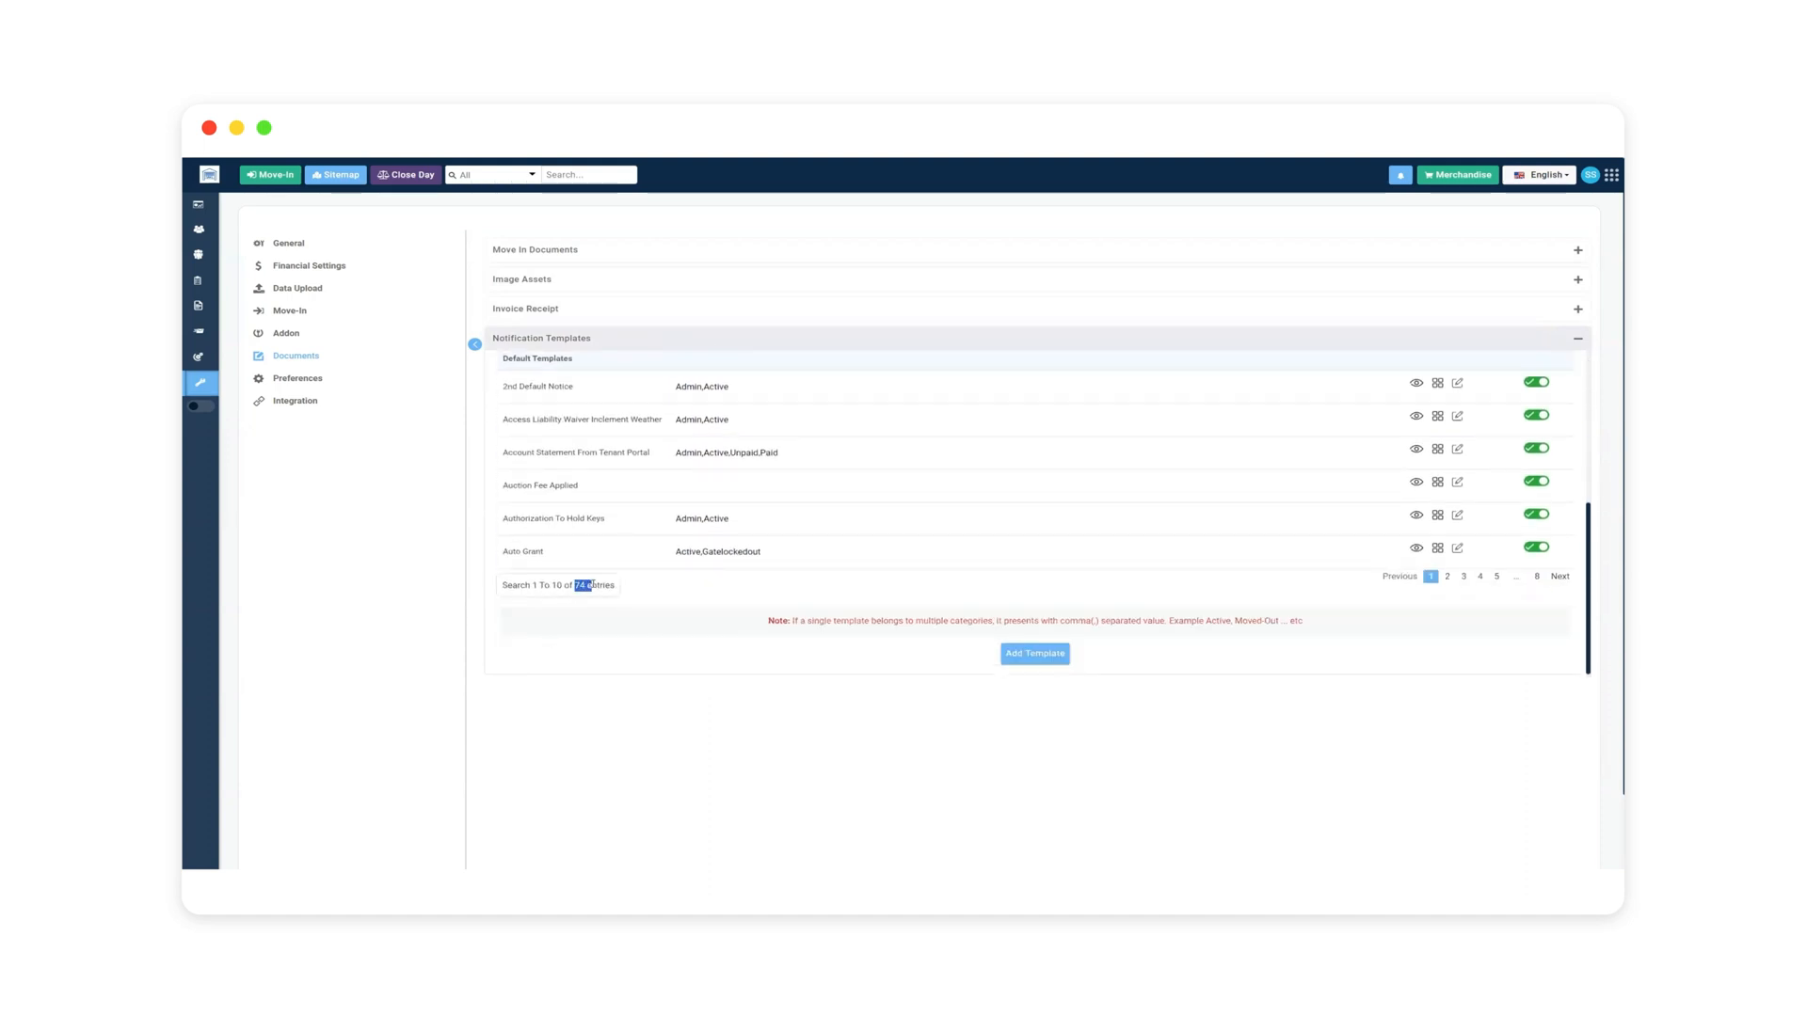
{"action": "scroll", "coordinate": [777, 600], "scroll_direction": "up", "scroll_amount": 1}
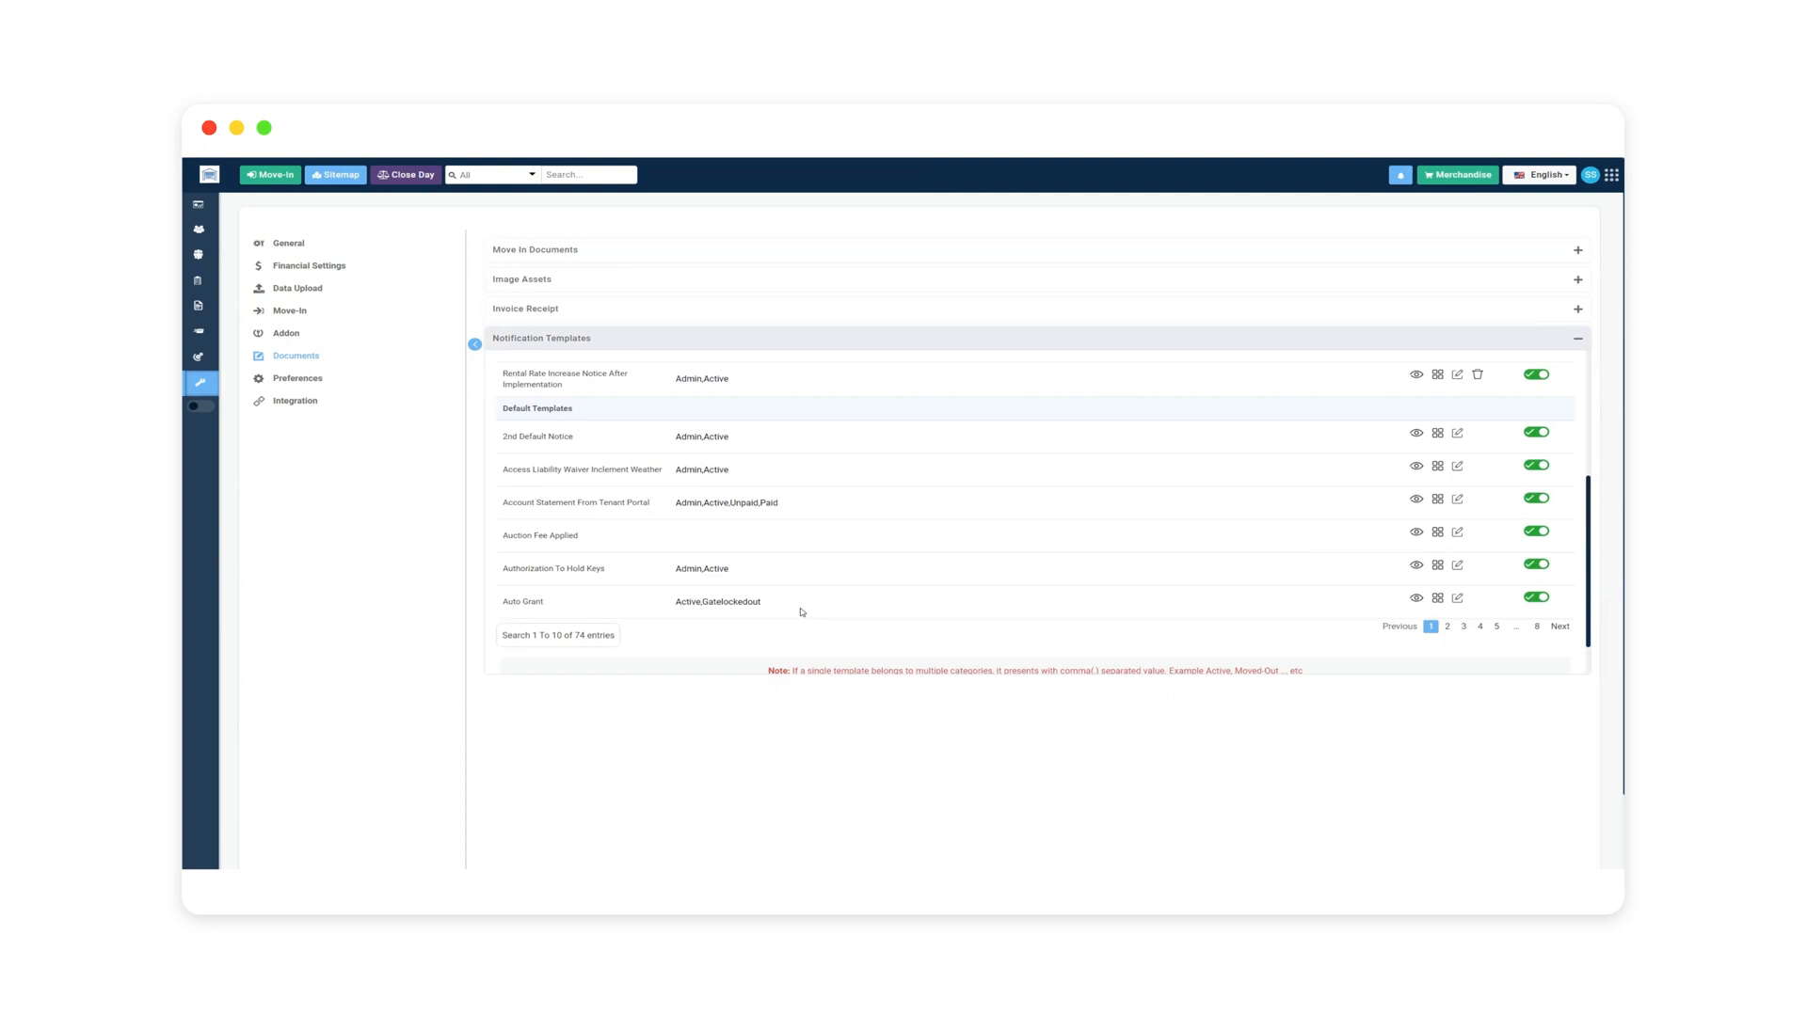
{"action": "scroll", "coordinate": [809, 612], "scroll_direction": "up", "scroll_amount": 3}
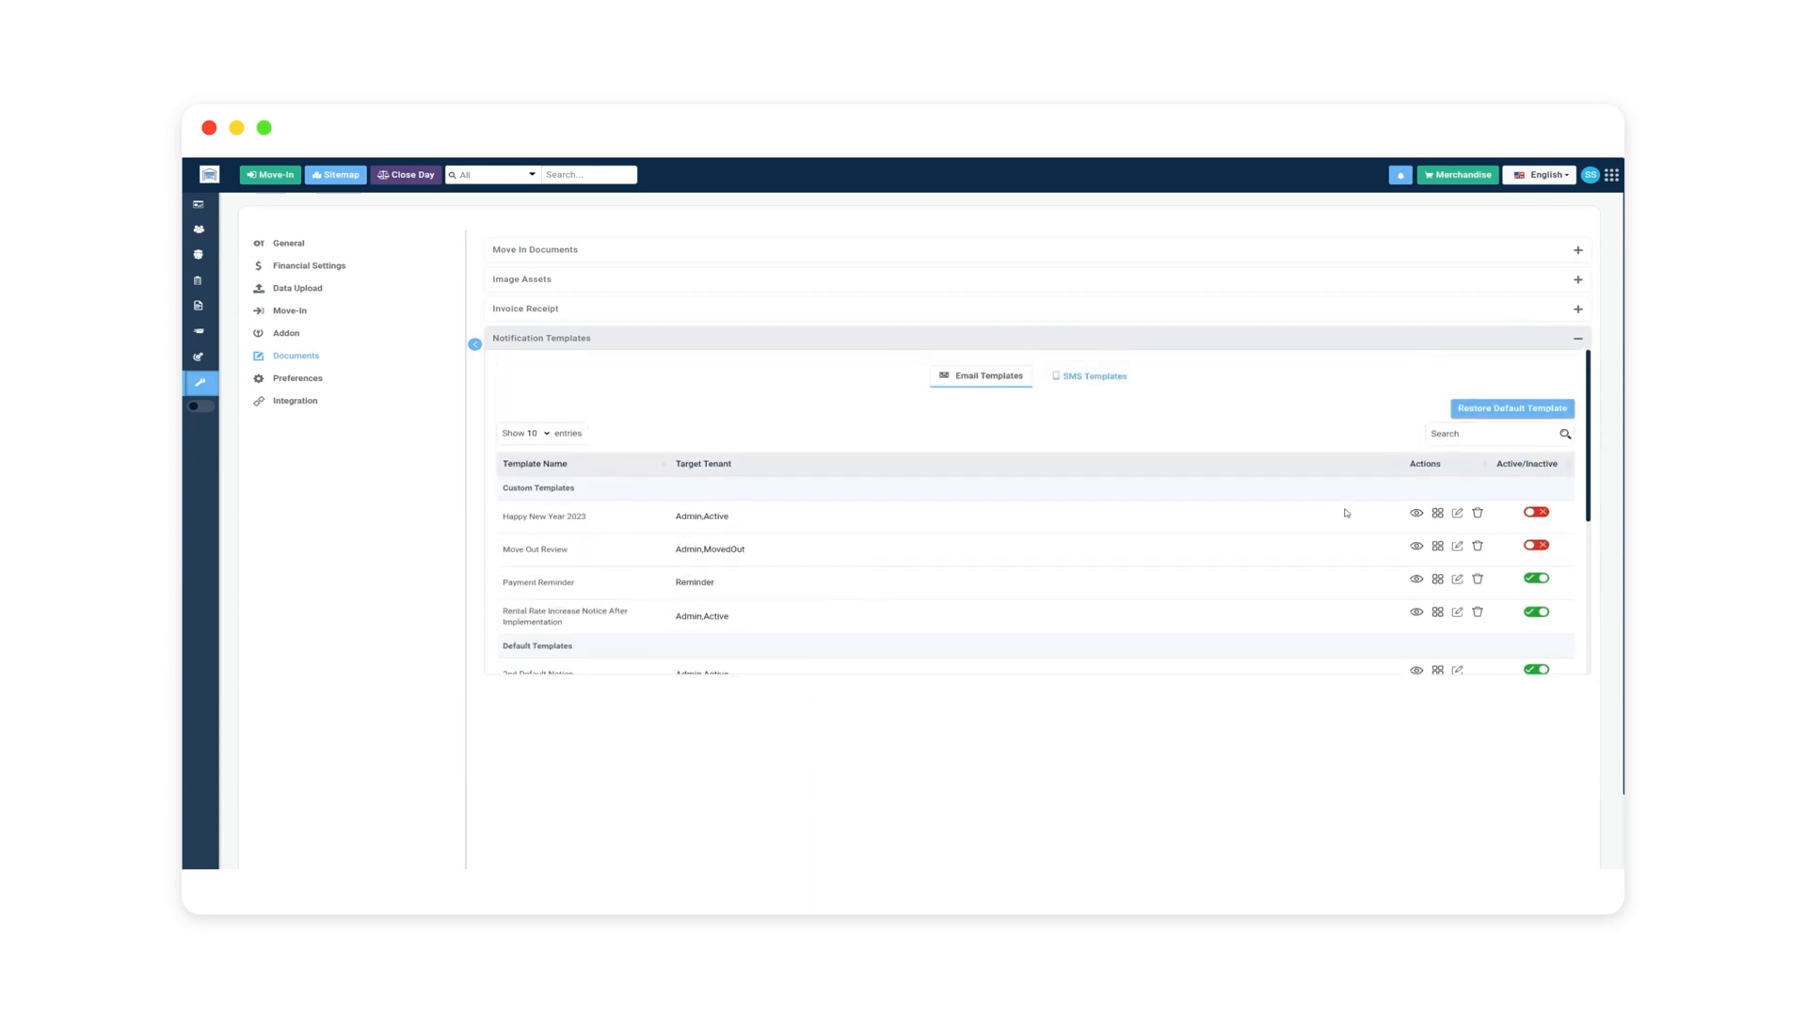
- Search the e-mail templates for "move in" and open the Move-In Confirmation template for editing
{"action": "left_click", "coordinate": [1473, 437]}
{"action": "type", "text": "move in"}
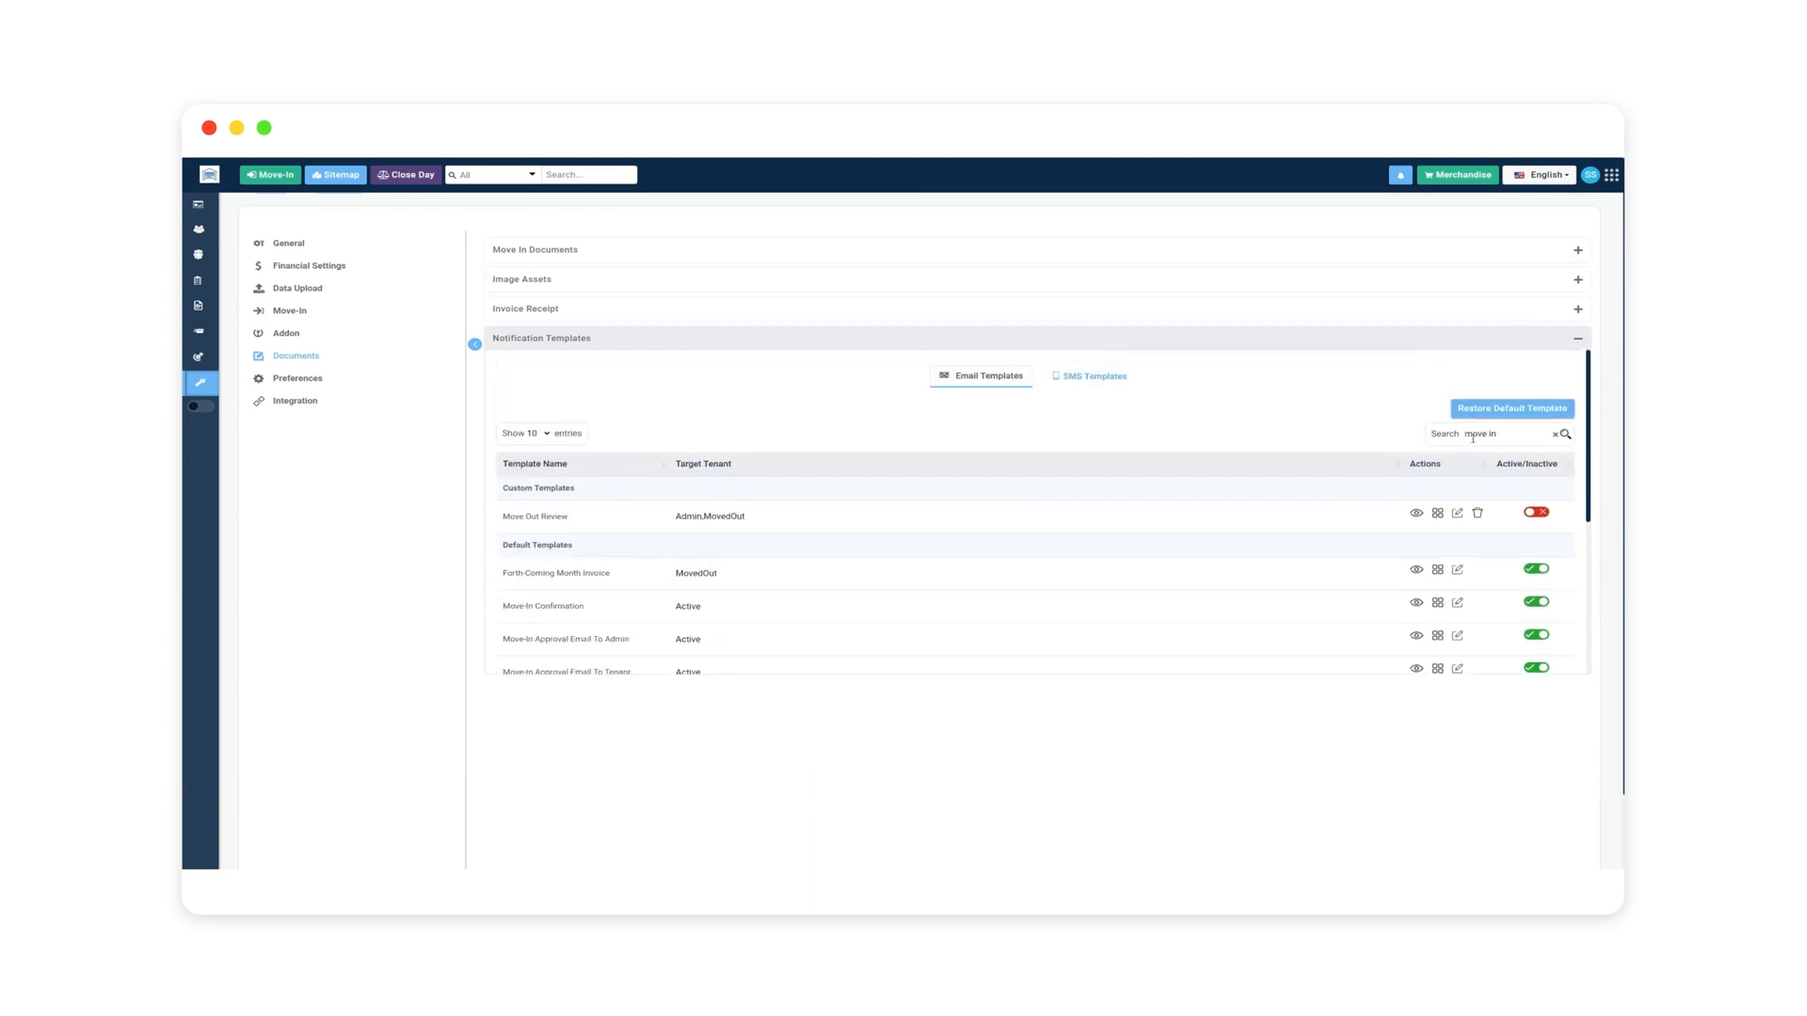
{"action": "left_click_drag", "start_coordinate": [503, 609], "coordinate": [593, 609]}
{"action": "left_click", "coordinate": [593, 609]}
{"action": "left_click", "coordinate": [1457, 603]}
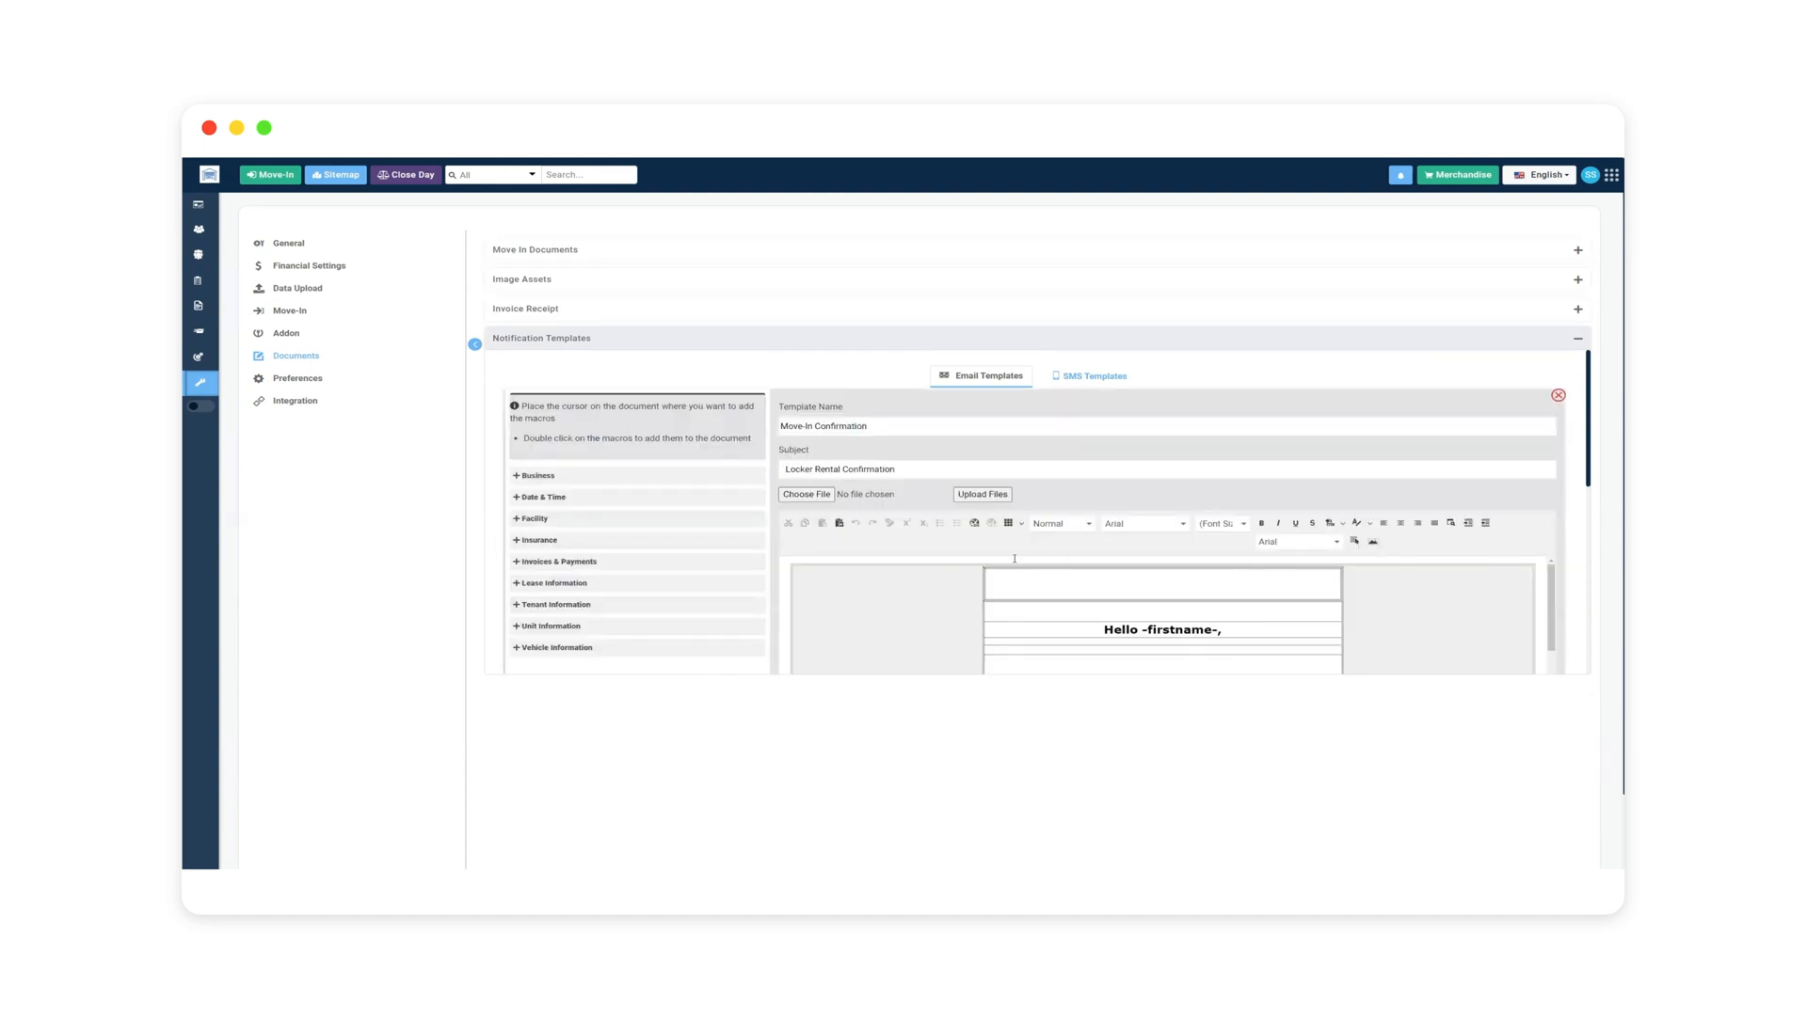
- Change the Move-In Confirmation e-mail's subject to "Tyler's Storage Rental Confirmation"
{"action": "scroll", "coordinate": [983, 466], "scroll_direction": "down", "scroll_amount": 1}
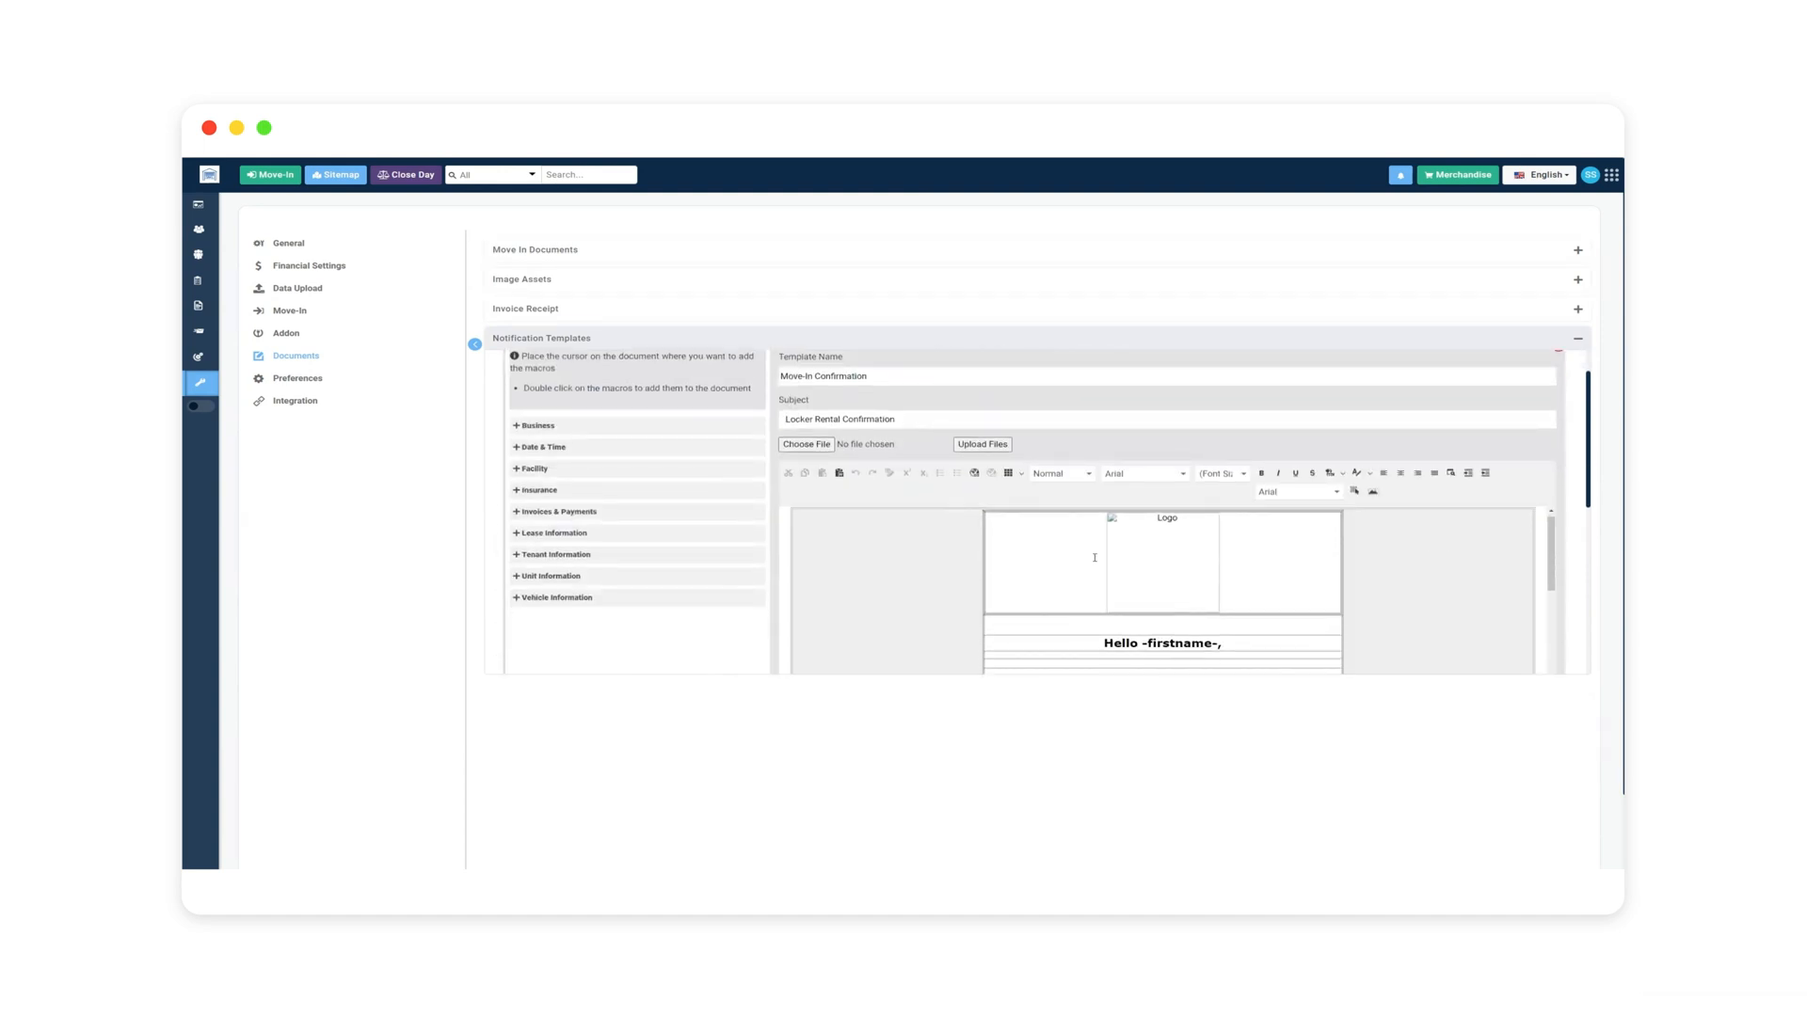
{"action": "scroll", "coordinate": [1072, 649], "scroll_direction": "down", "scroll_amount": 2}
{"action": "scroll", "coordinate": [1150, 628], "scroll_direction": "up", "scroll_amount": 2}
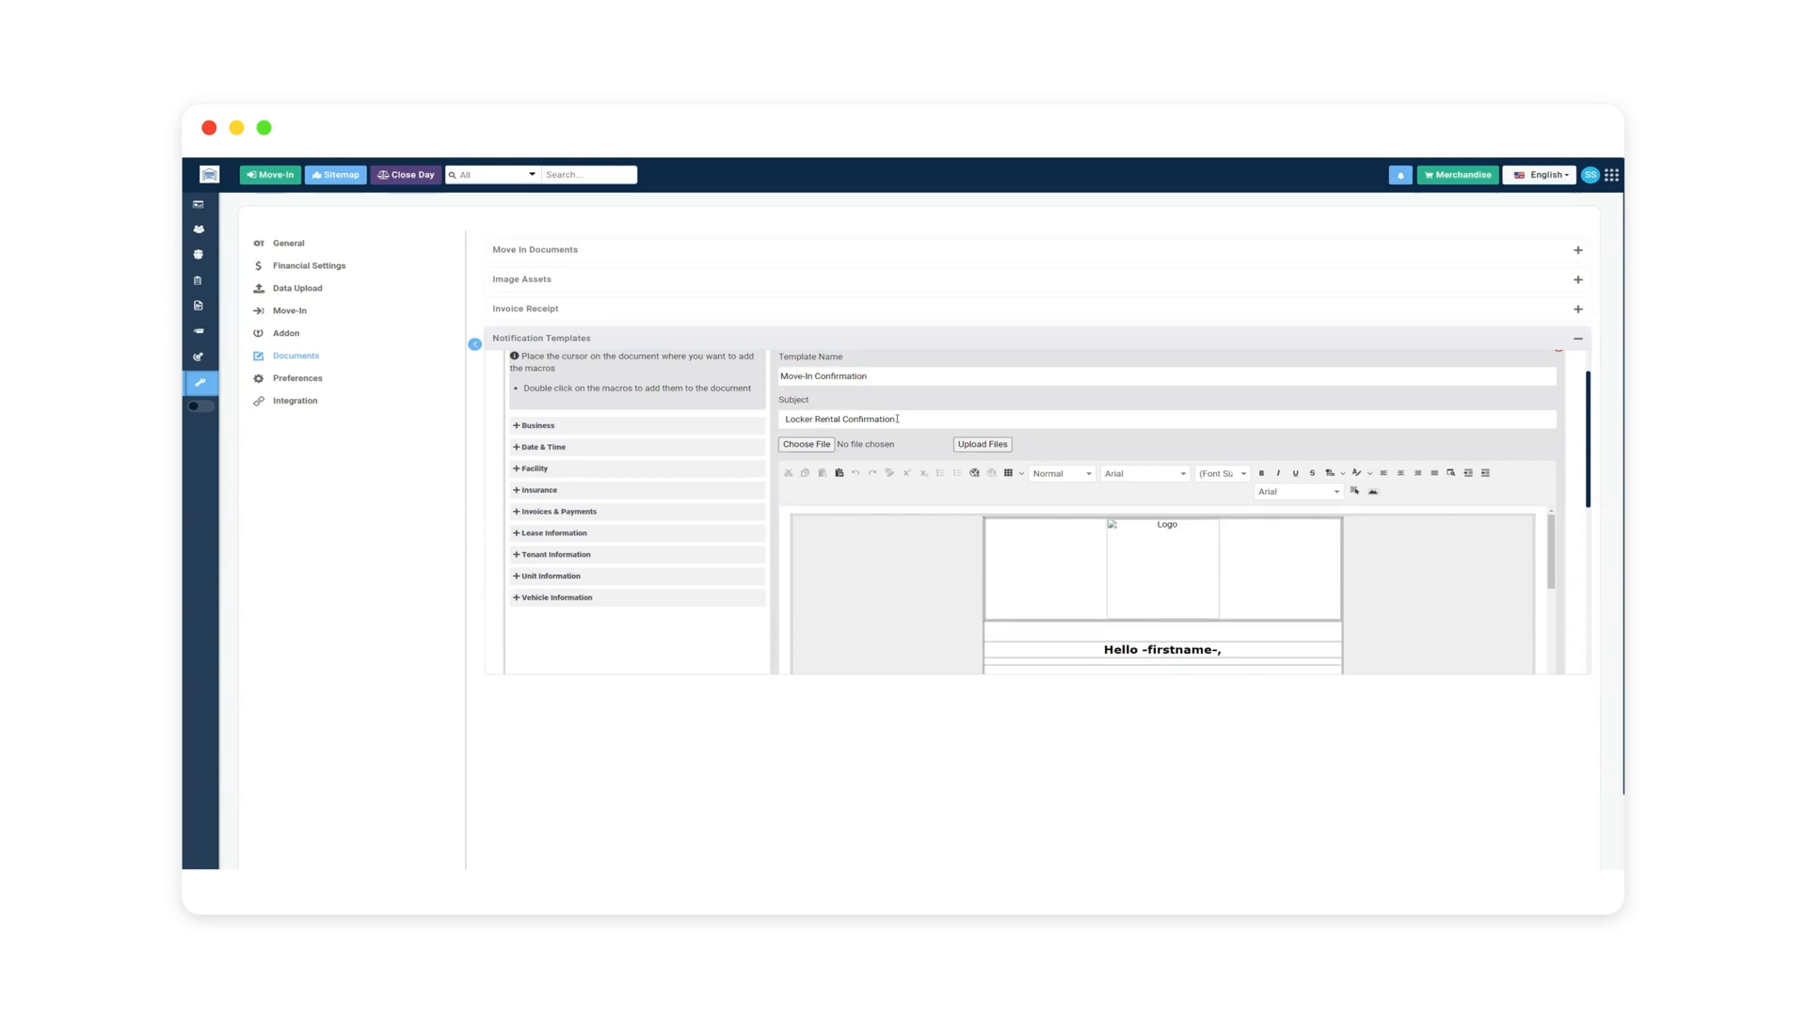
{"action": "double_click", "coordinate": [812, 417]}
{"action": "type", "text": "Tyler's Storage"}
- Below the body's closing thank-you sentence, start a paragraph with "Please use the credentials below to access your online tenant portal."
{"action": "scroll", "coordinate": [955, 562], "scroll_direction": "down", "scroll_amount": 2}
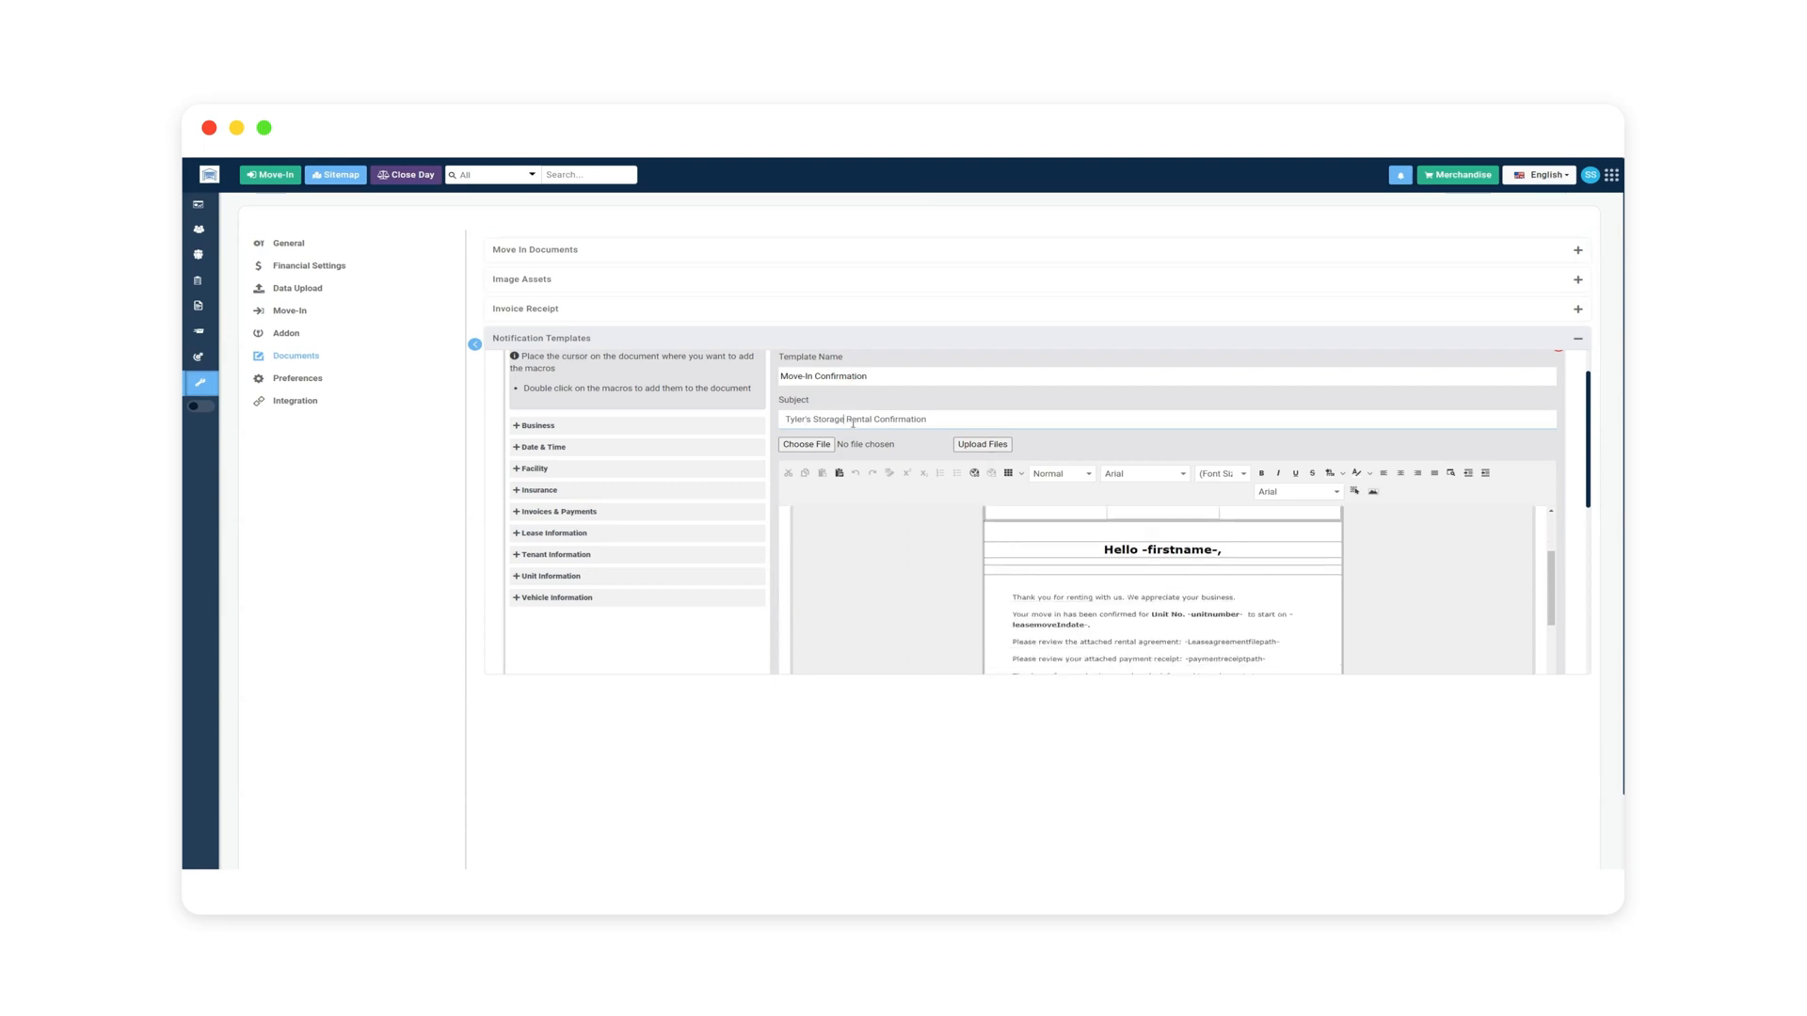
{"action": "scroll", "coordinate": [1036, 548], "scroll_direction": "down", "scroll_amount": 1}
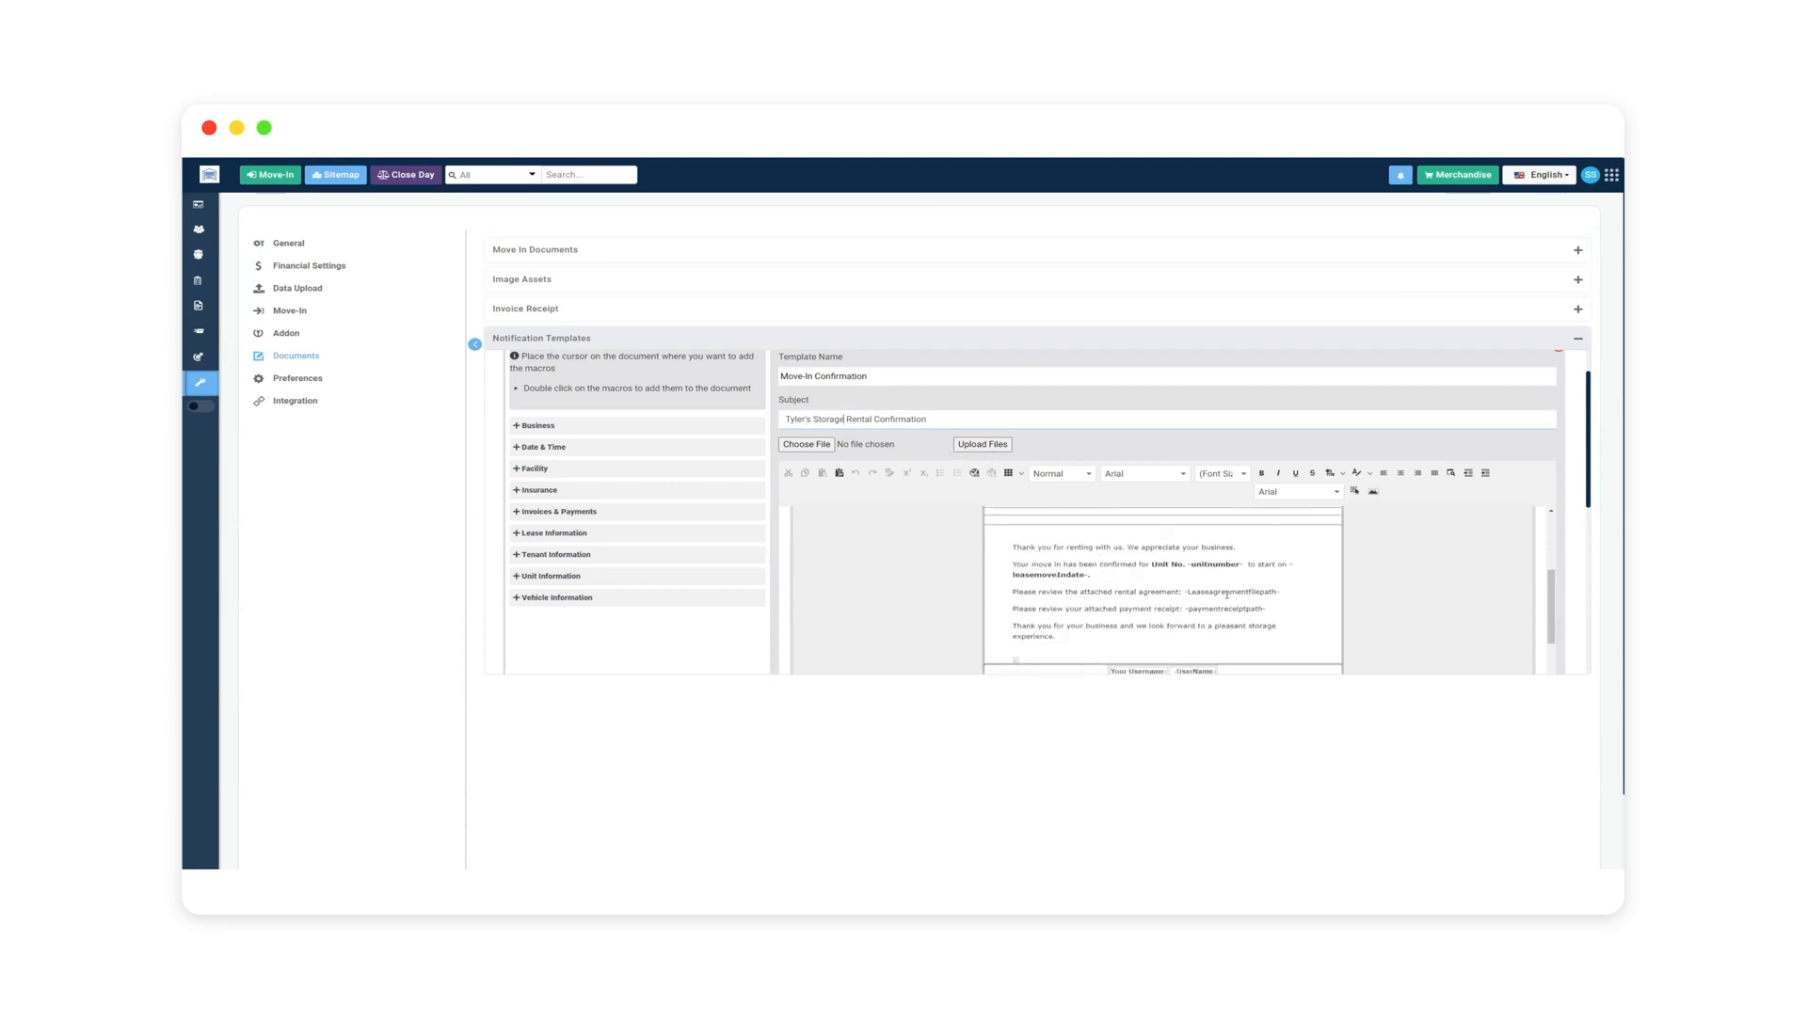
{"action": "scroll", "coordinate": [1247, 636], "scroll_direction": "down", "scroll_amount": 1}
{"action": "scroll", "coordinate": [1355, 625], "scroll_direction": "up", "scroll_amount": 1}
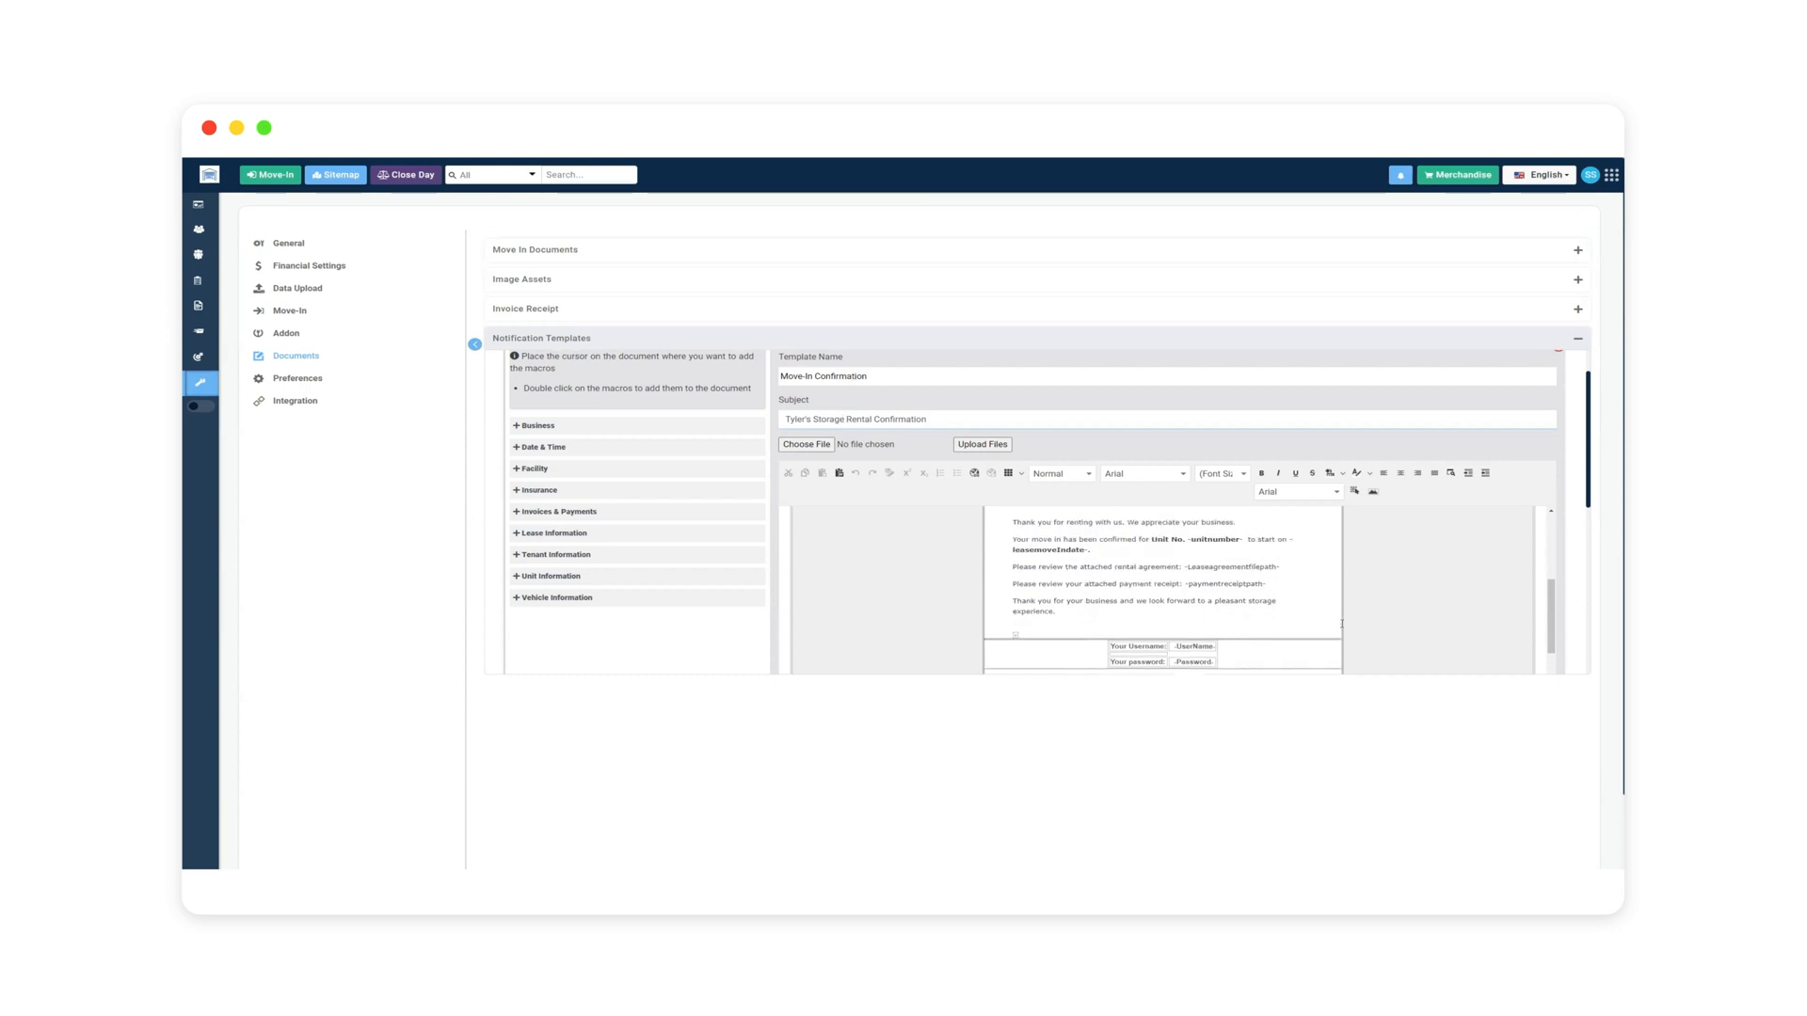
{"action": "scroll", "coordinate": [1341, 623], "scroll_direction": "down", "scroll_amount": 1}
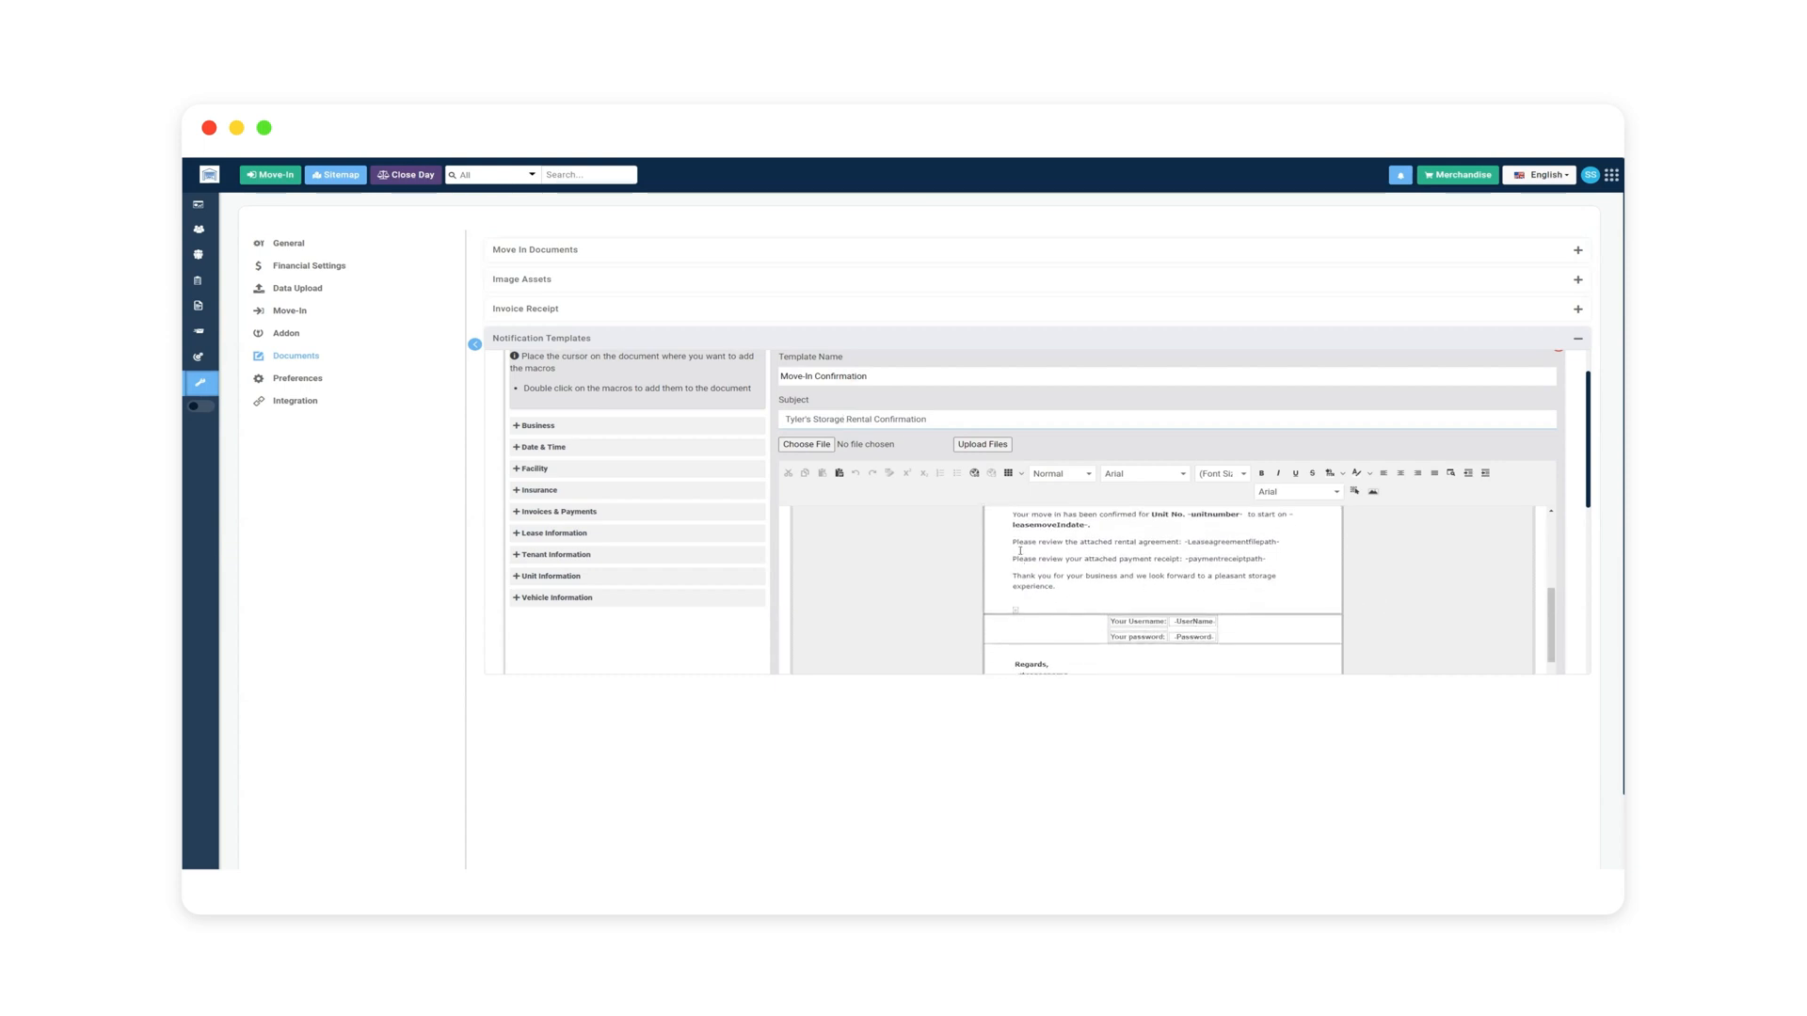
{"action": "left_click", "coordinate": [1075, 587]}
{"action": "key", "text": "Return"}
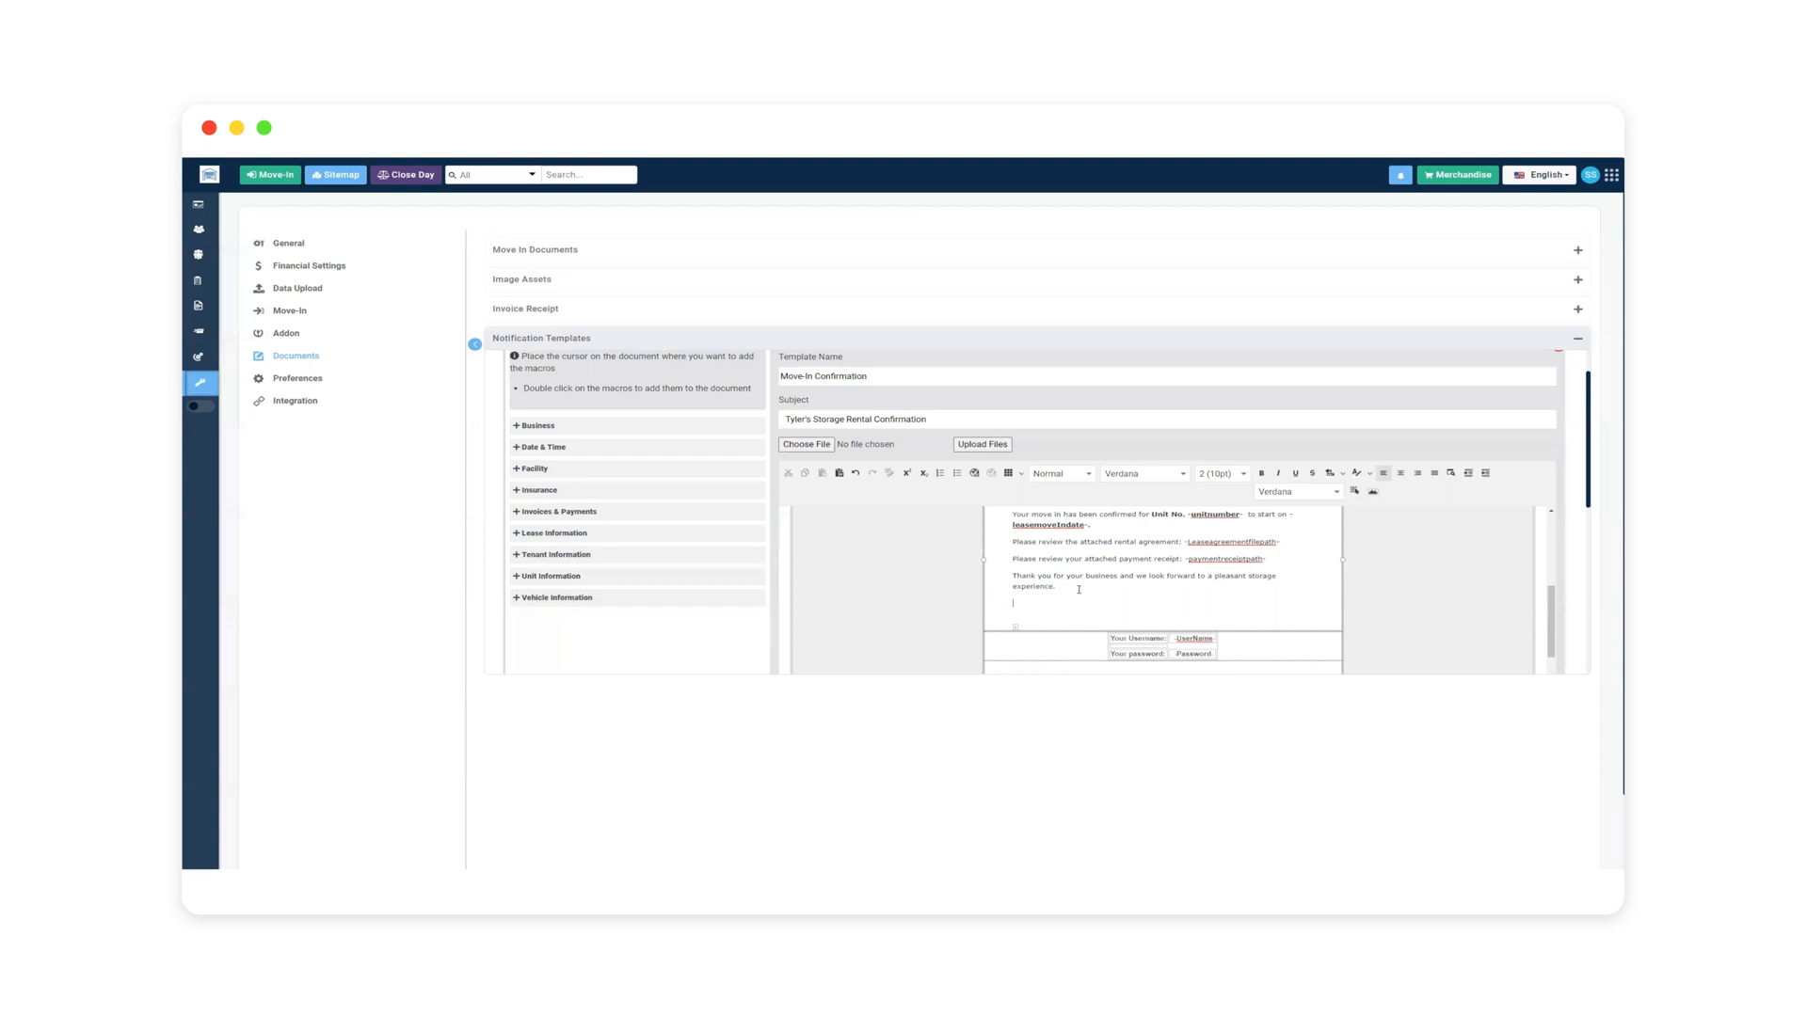
{"action": "type", "text": "Please use the credentials below t"}
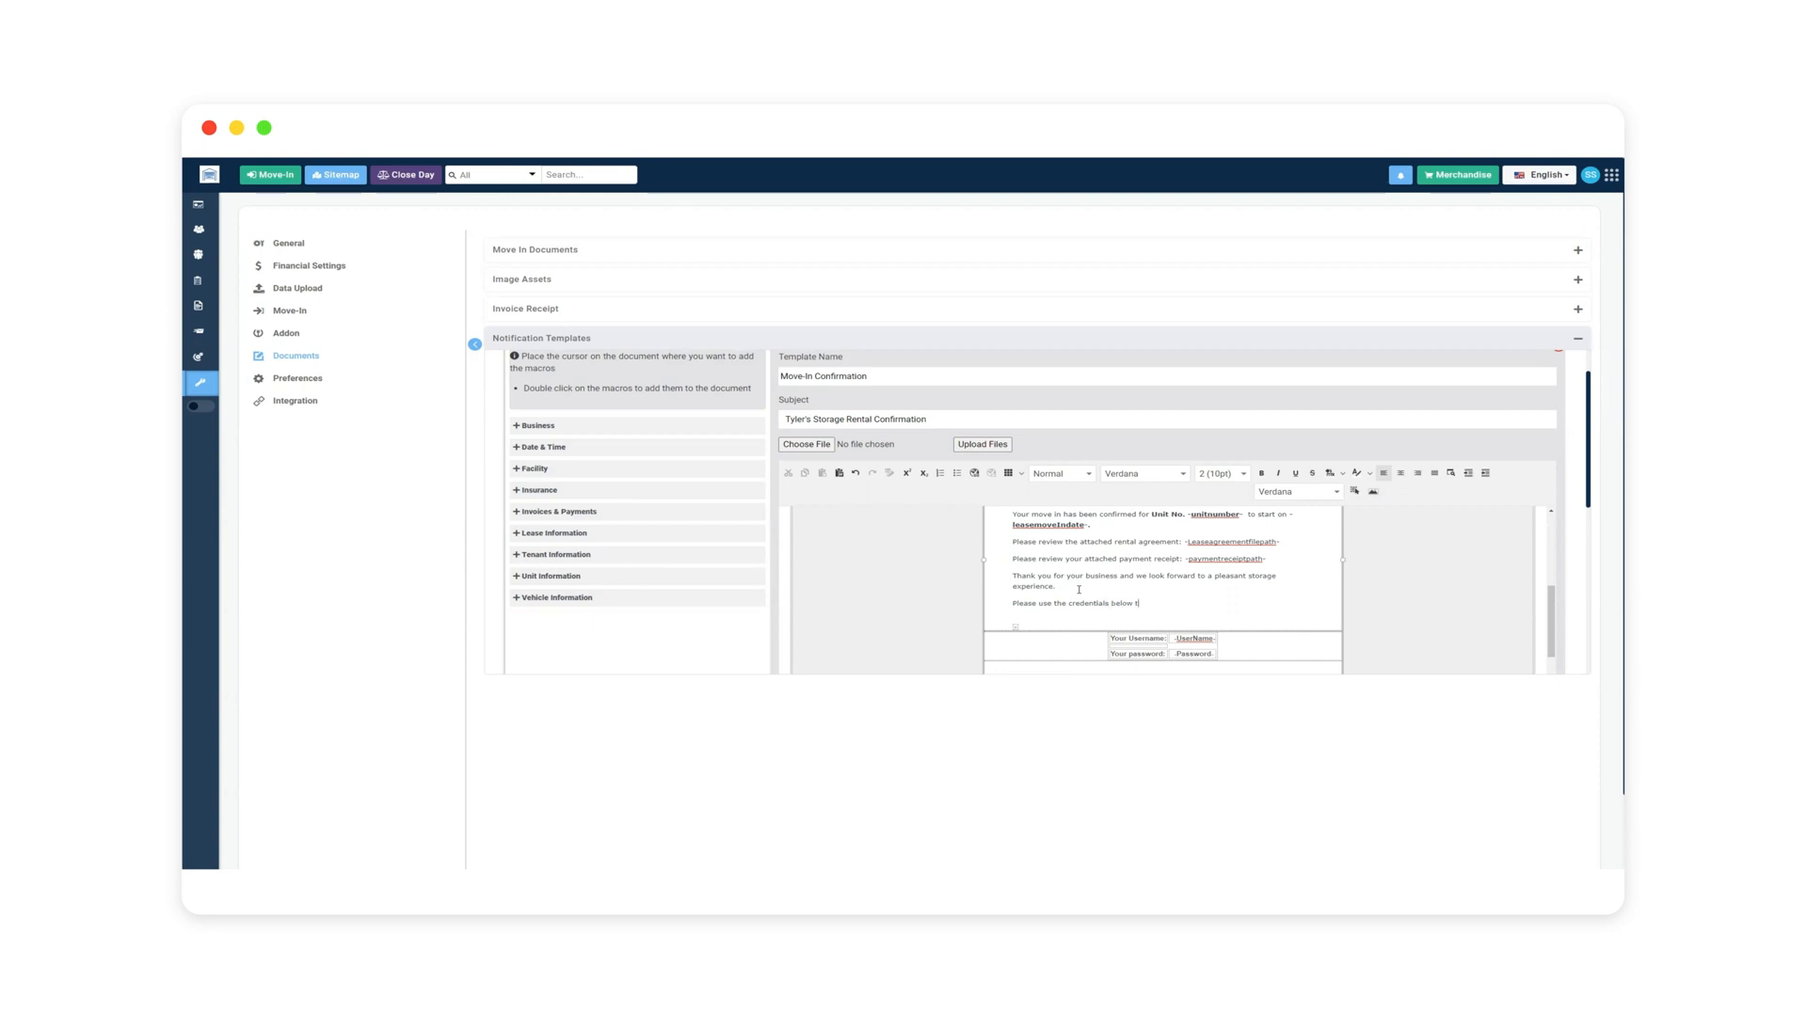
{"action": "type", "text": "o access your online tenant portal. This will al"}
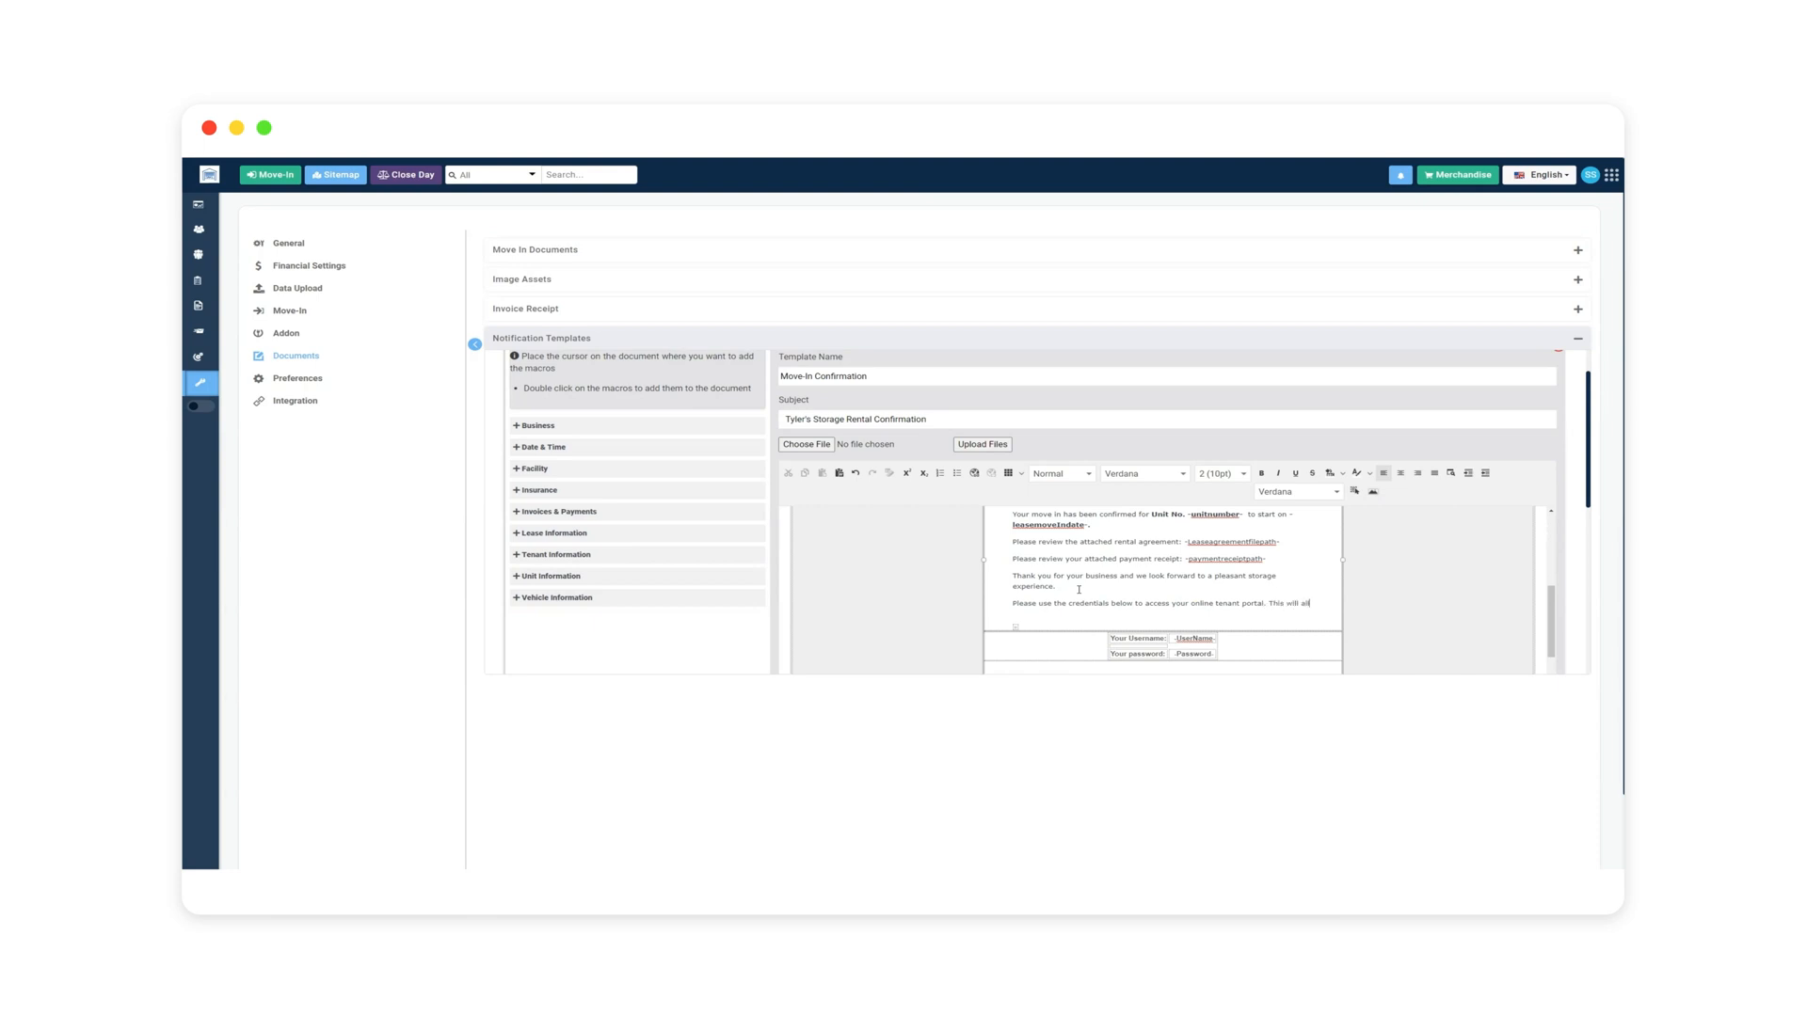
- Continue the paragraph with "This will allow you to update billing information, view/pay invoices, view your rental agreement, add credit cards, and update your password."
{"action": "type", "text": "low you to up"}
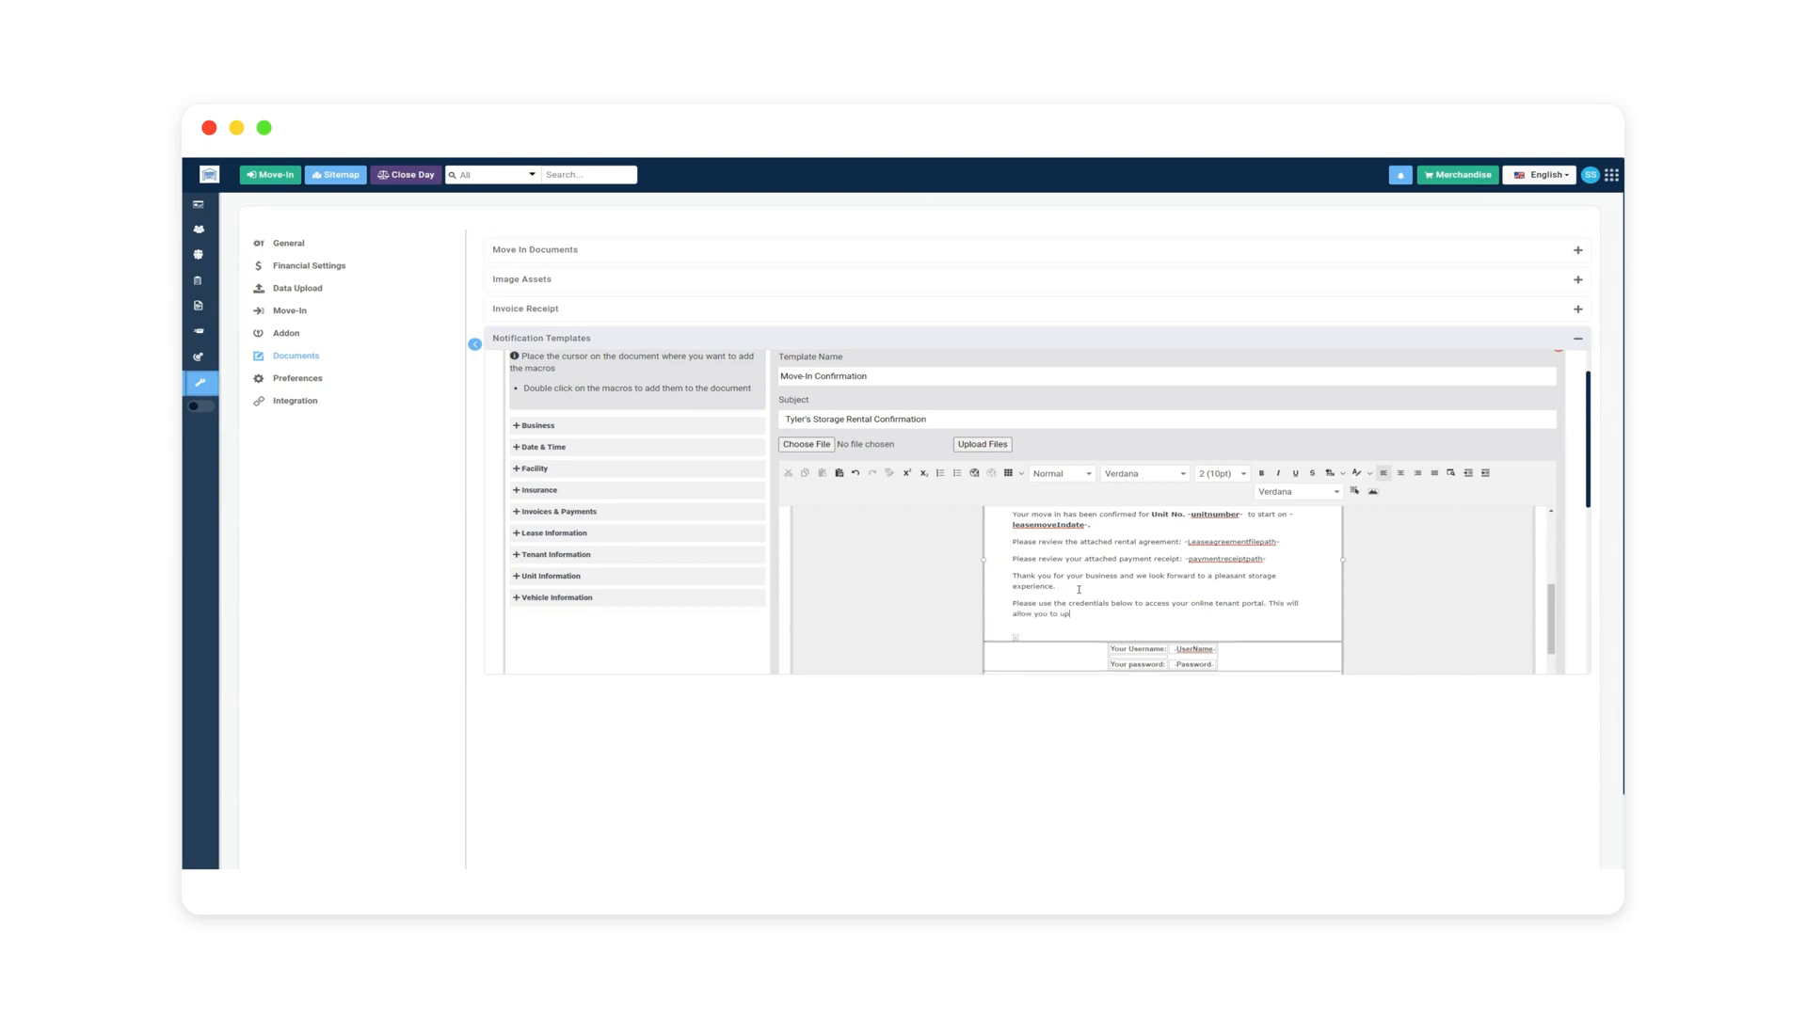
{"action": "type", "text": "date billing information, view/payinvoices, view your re"}
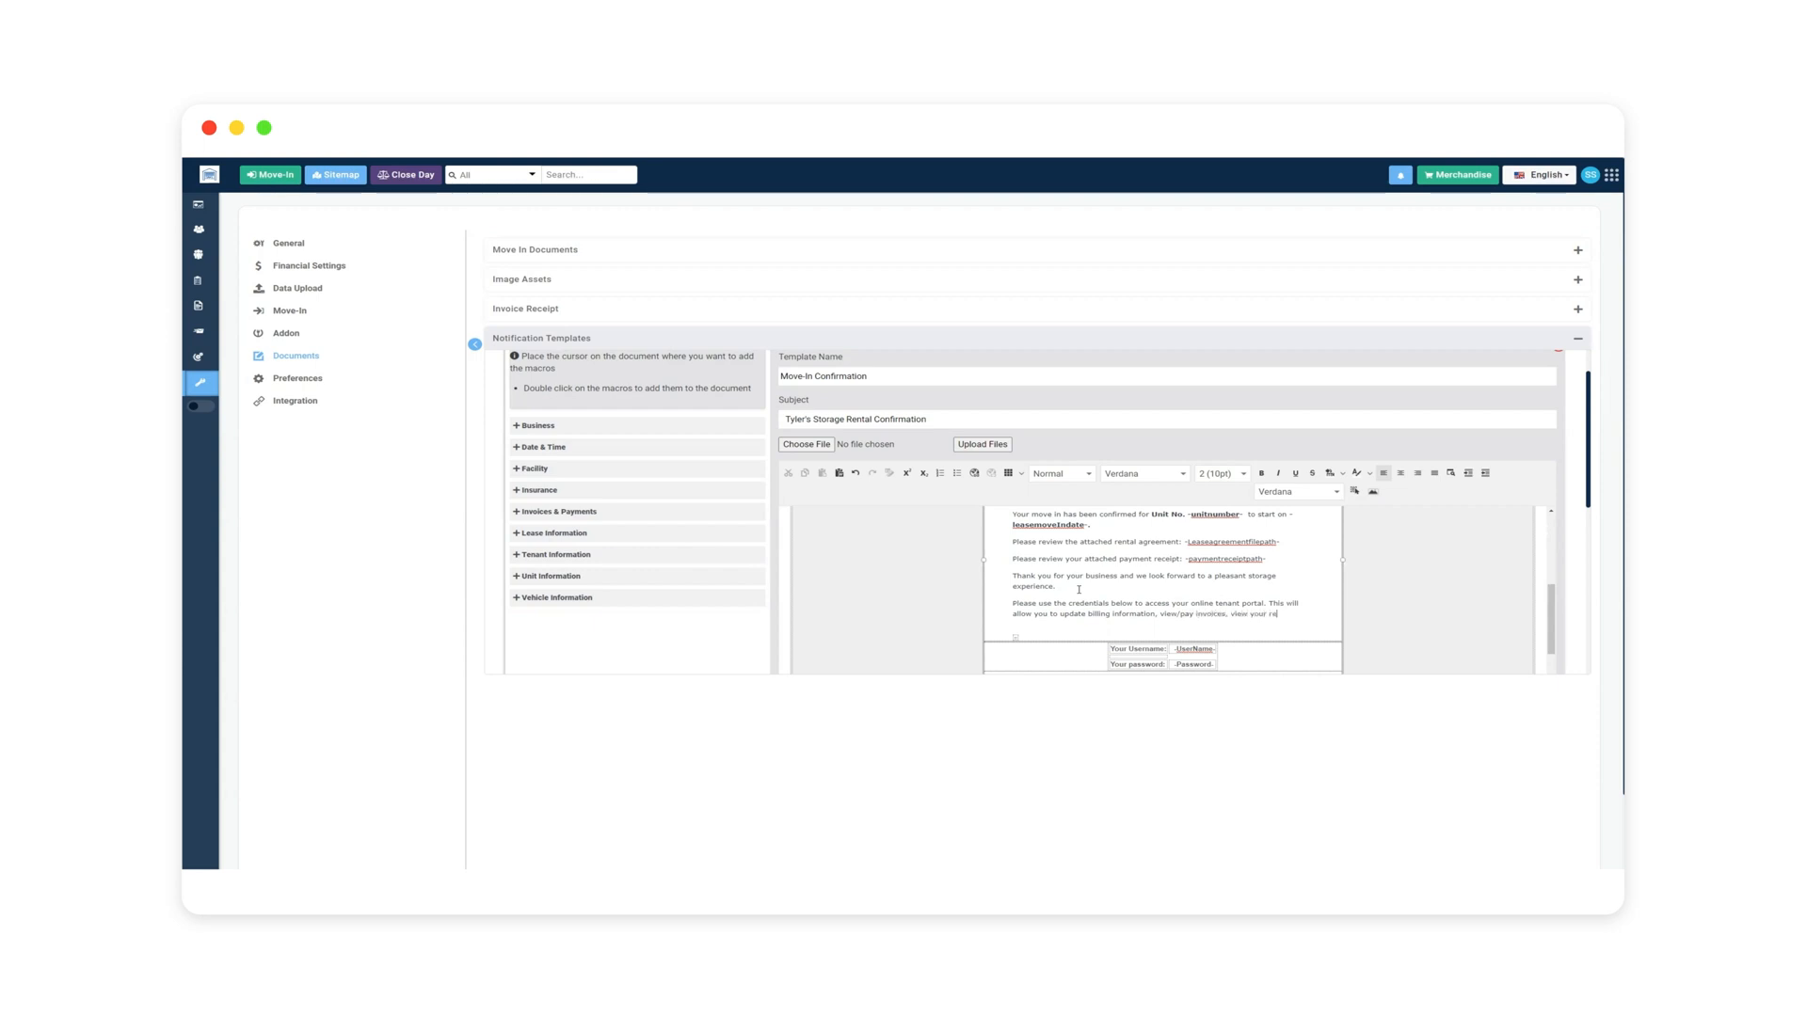
{"action": "type", "text": "ntal agreement, "}
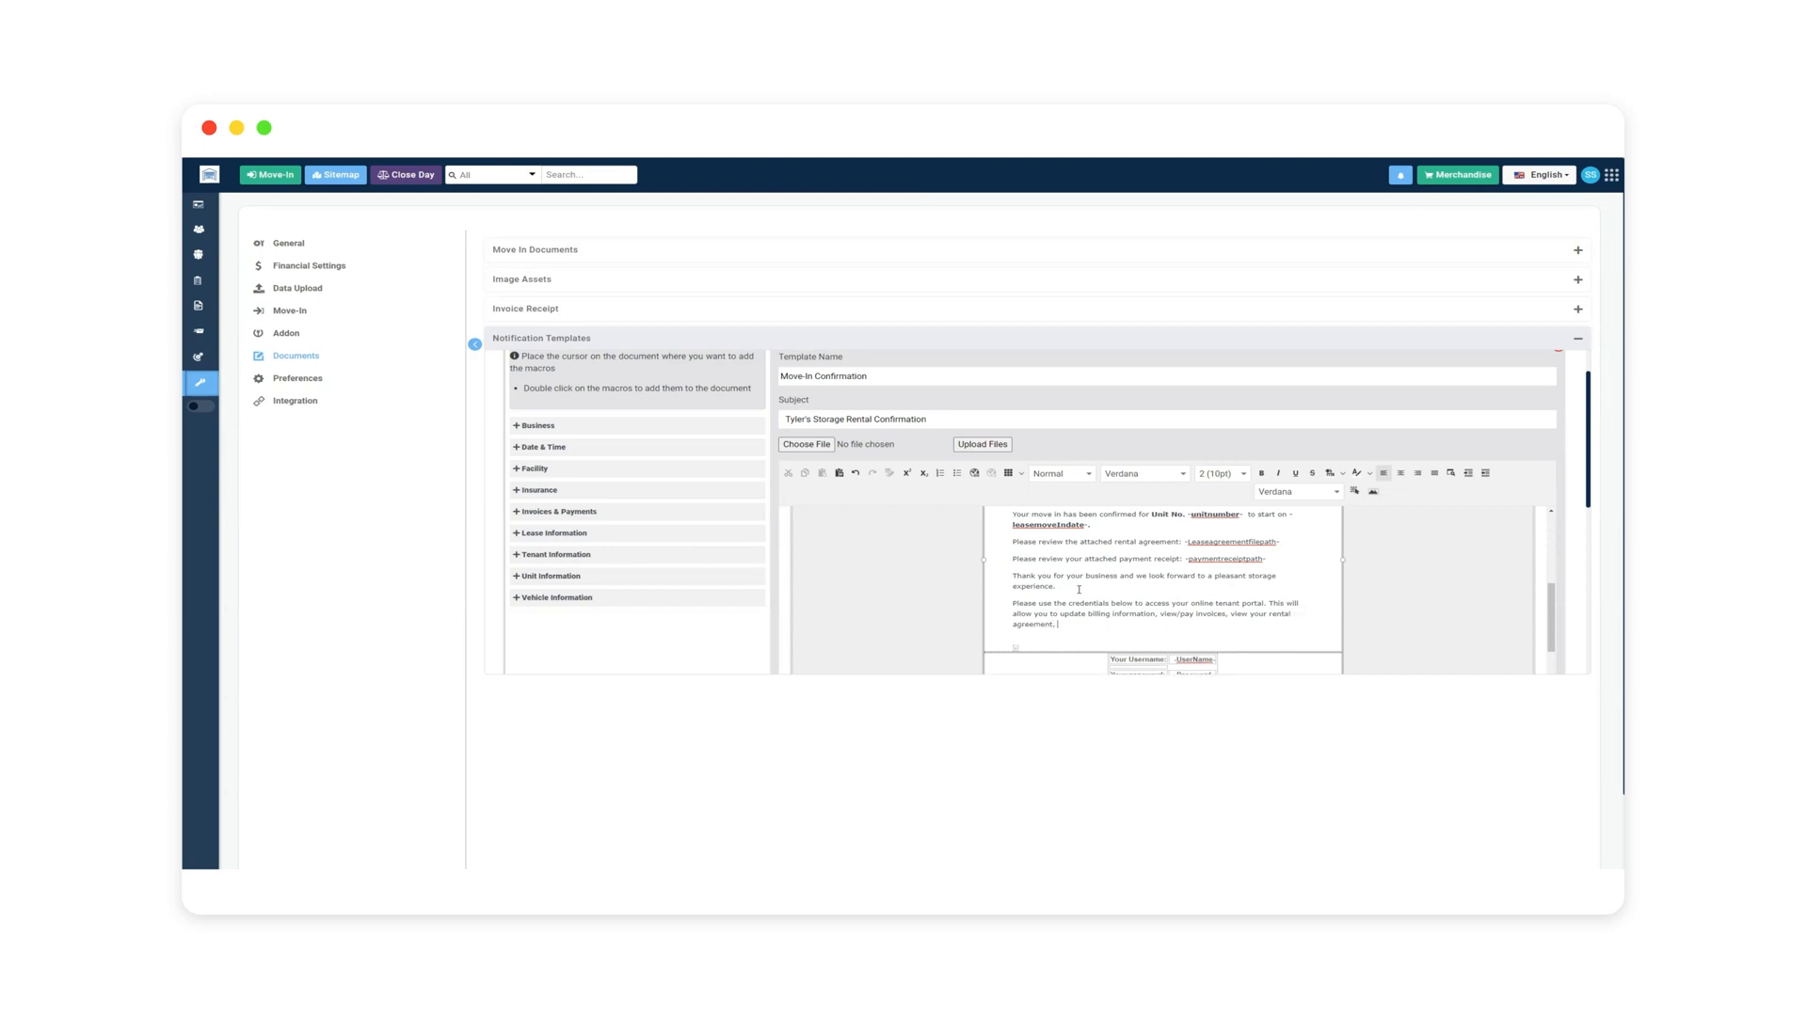
{"action": "type", "text": "add credit carsd"}
{"action": "type", "text": ", and upd"}
{"action": "type", "text": "ate your password."}
- Check the rest of the e-mail body down to its footer and save the Move-In Confirmation template
{"action": "scroll", "coordinate": [1211, 620], "scroll_direction": "down", "scroll_amount": 1}
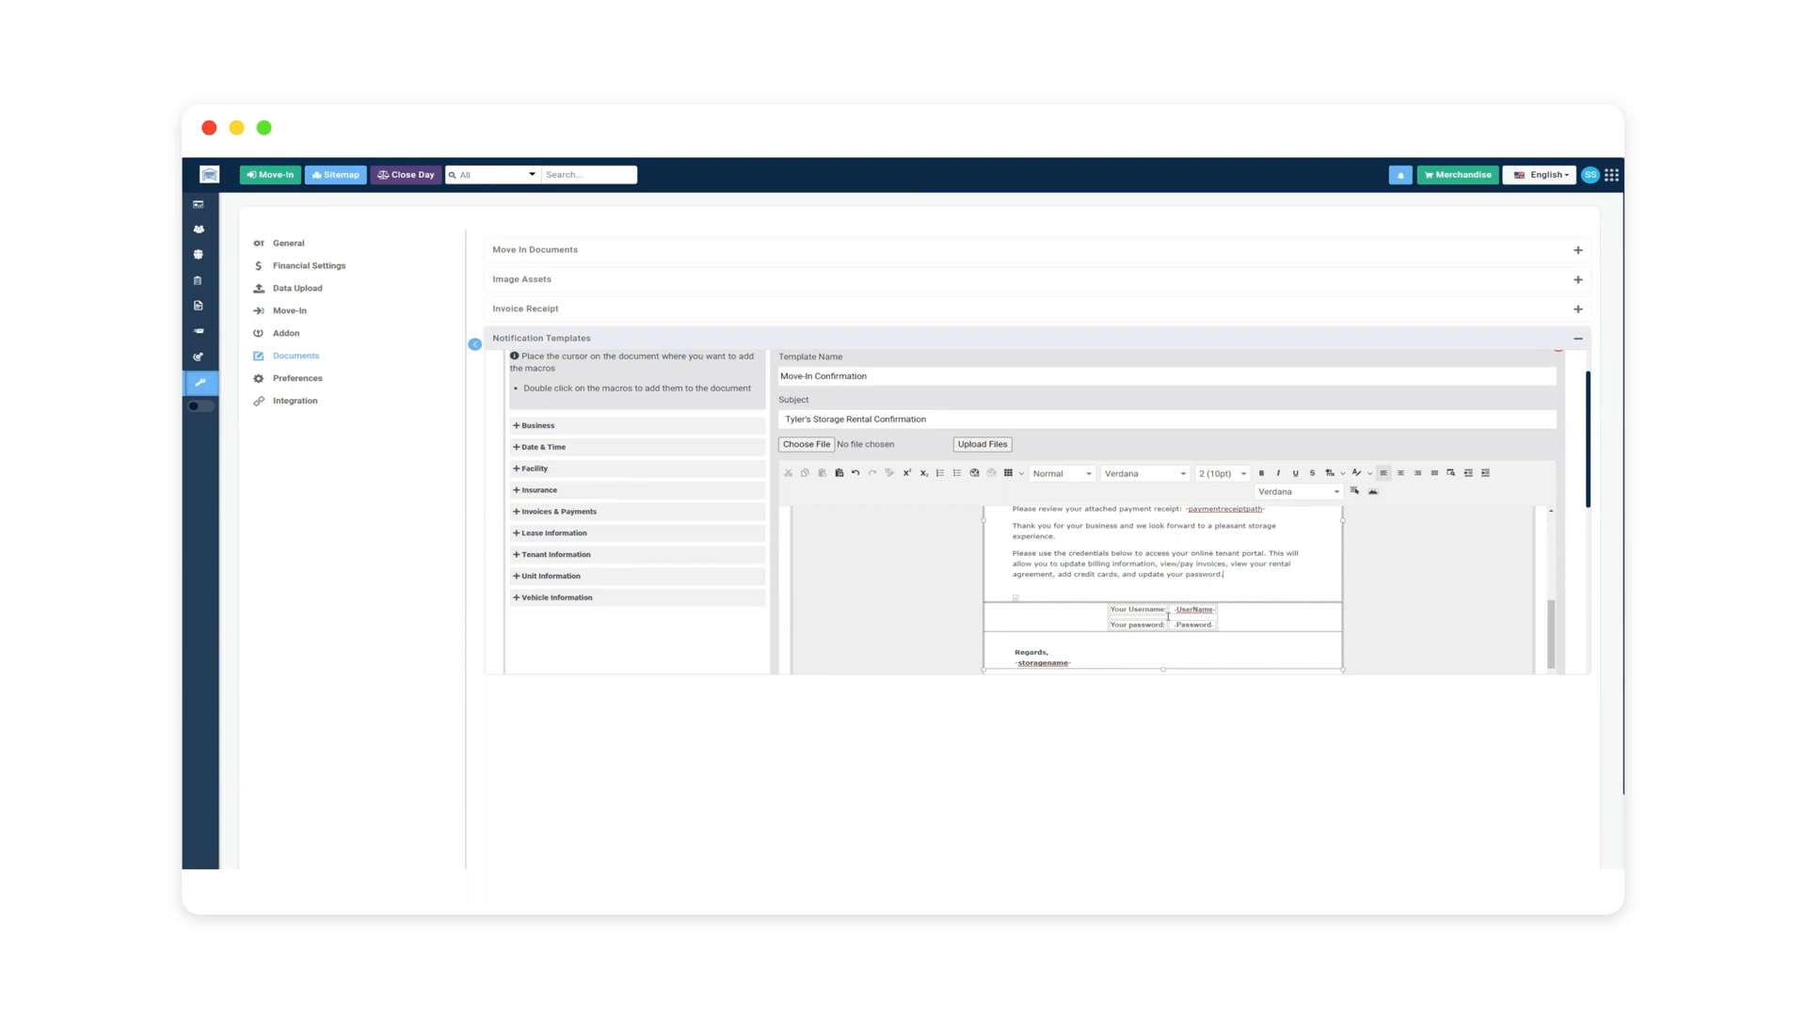
{"action": "scroll", "coordinate": [1168, 616], "scroll_direction": "up", "scroll_amount": 5}
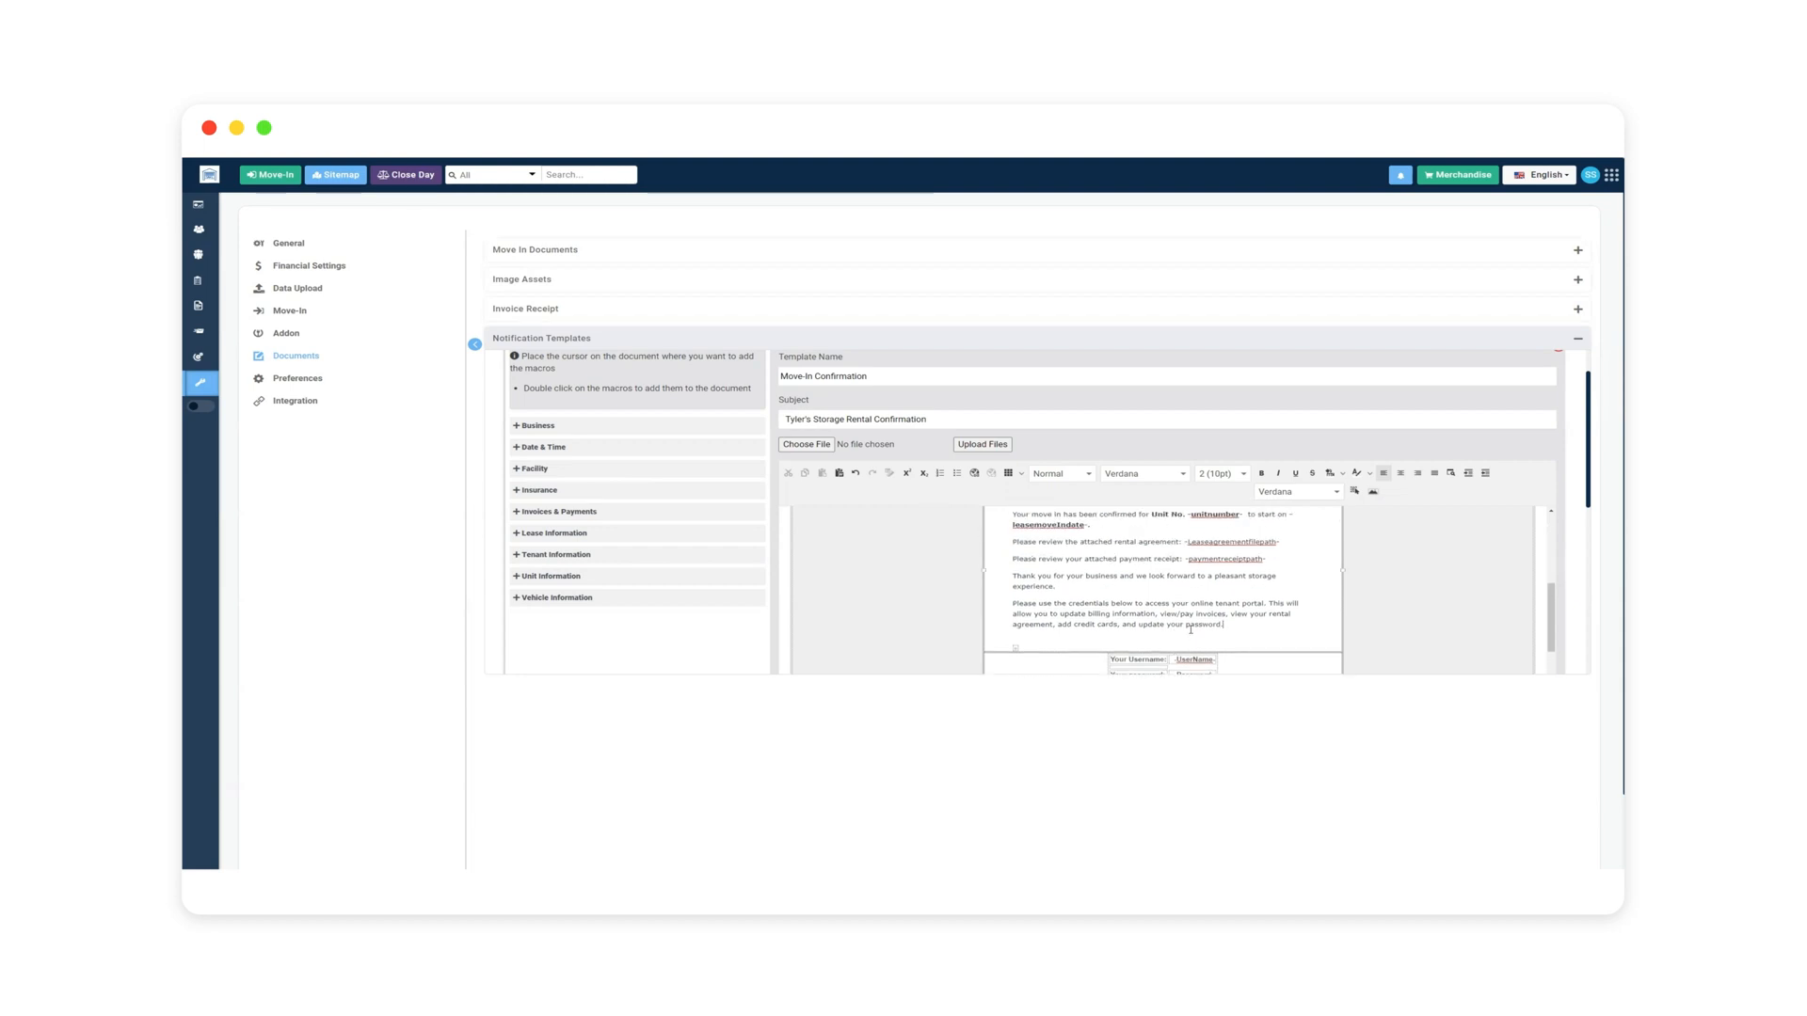
{"action": "scroll", "coordinate": [1184, 650], "scroll_direction": "down", "scroll_amount": 5}
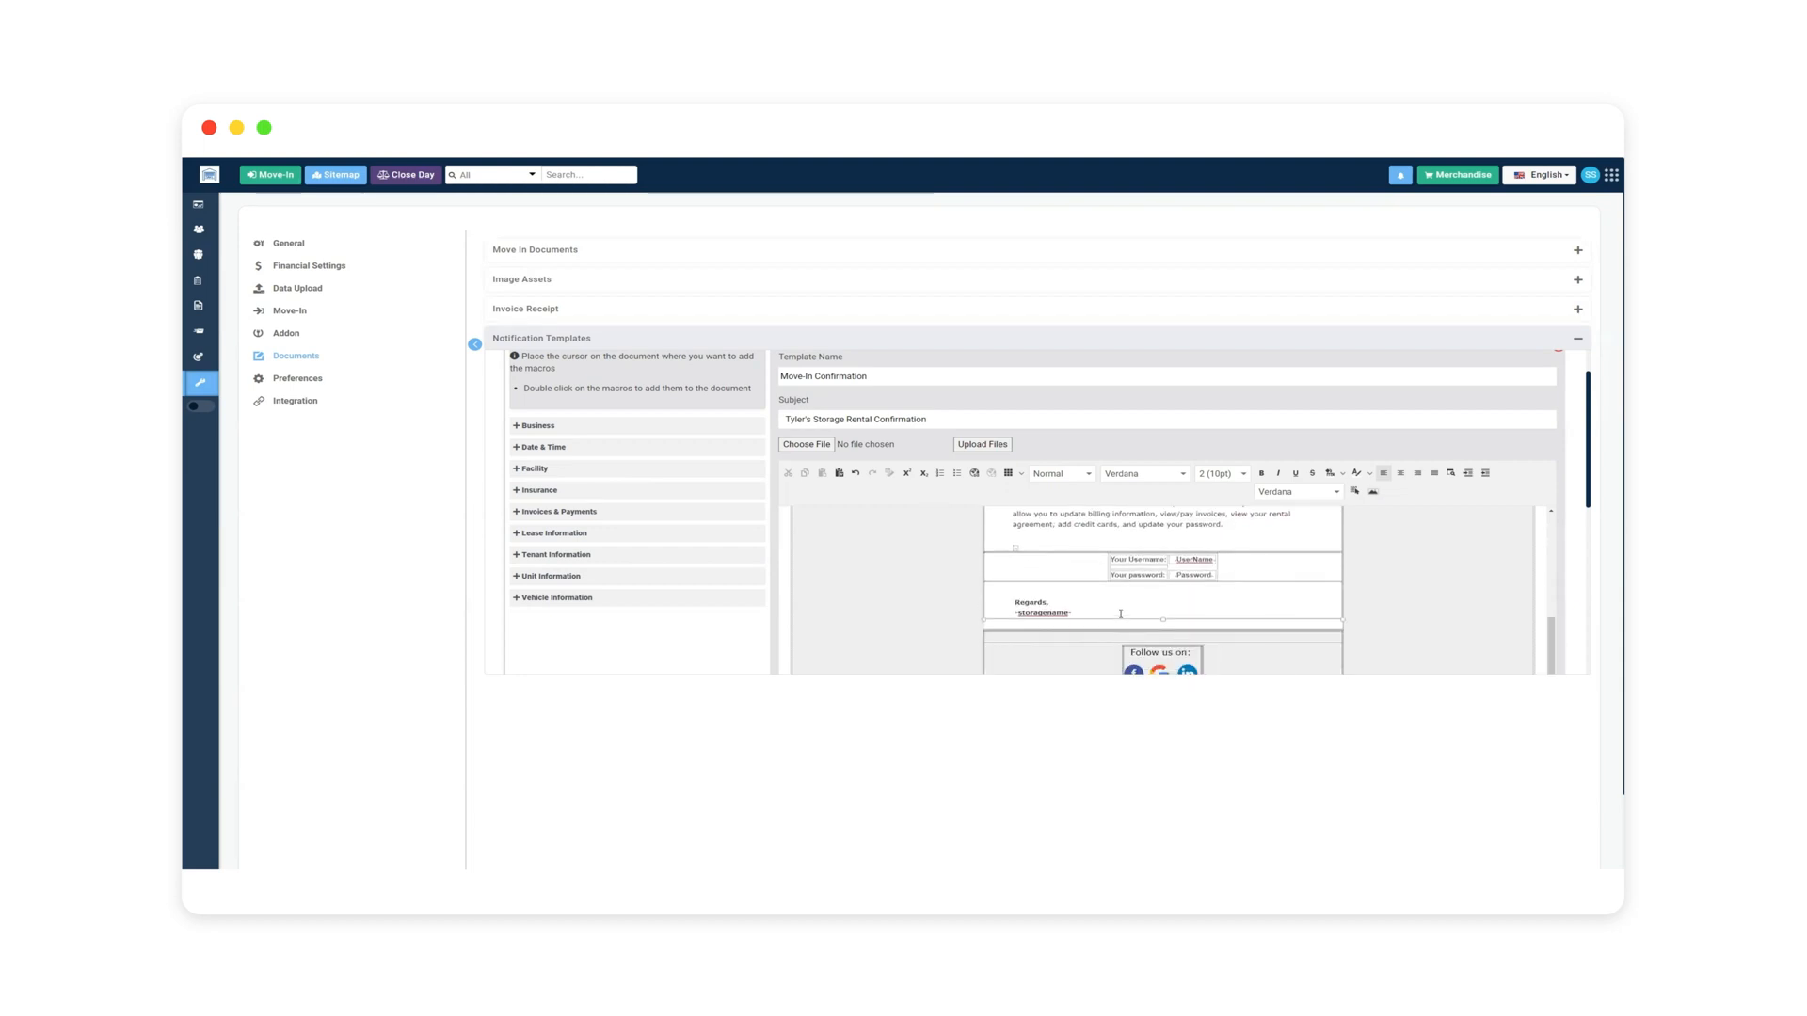
{"action": "scroll", "coordinate": [1120, 613], "scroll_direction": "down", "scroll_amount": 1}
{"action": "scroll", "coordinate": [1374, 611], "scroll_direction": "down", "scroll_amount": 5}
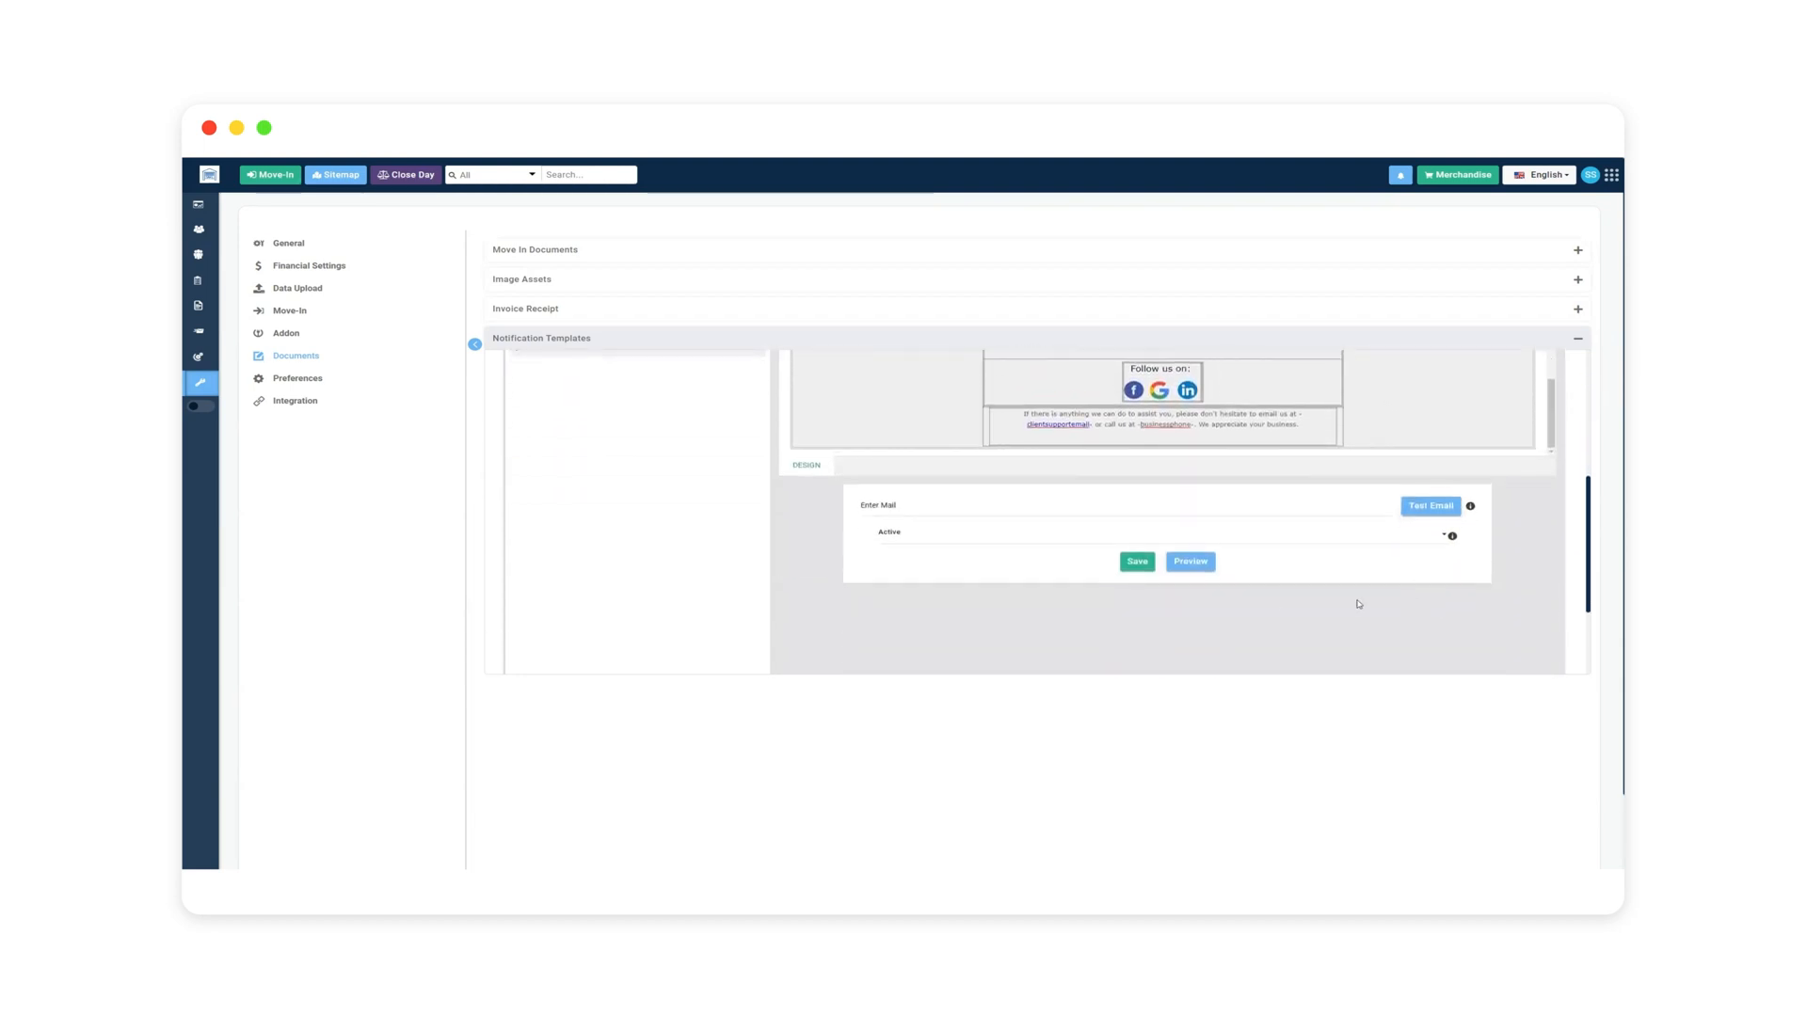
{"action": "left_click", "coordinate": [1136, 561]}
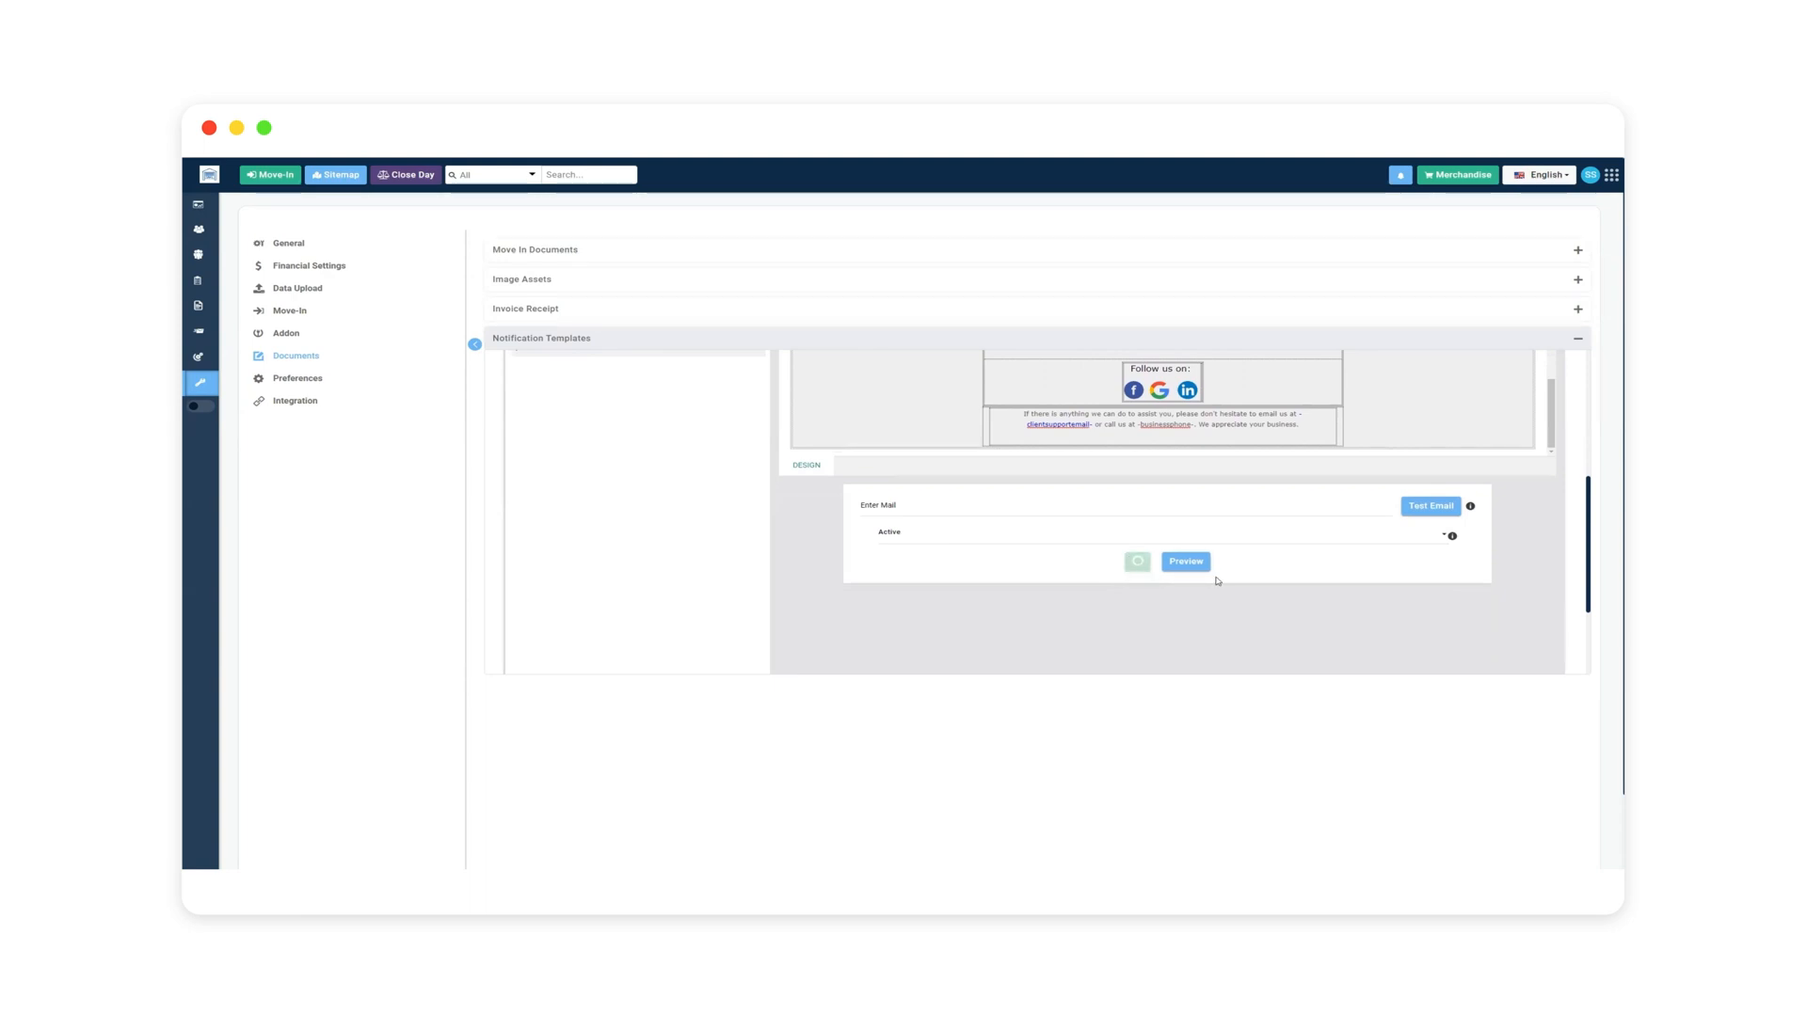